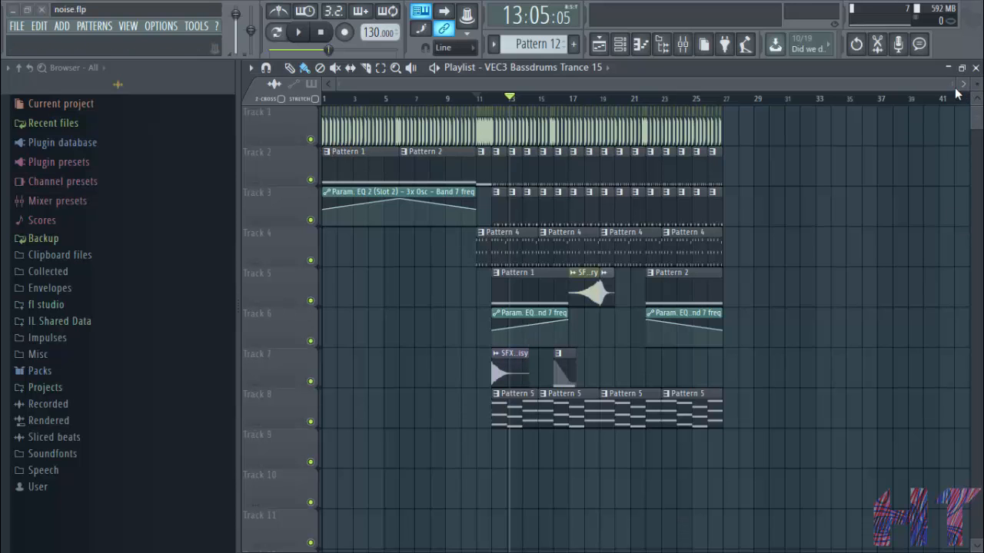
Step: Play the arrangement from bar 1 to listen to the existing track, and pause it around bar 12
scroll(812, 99, up, 5)
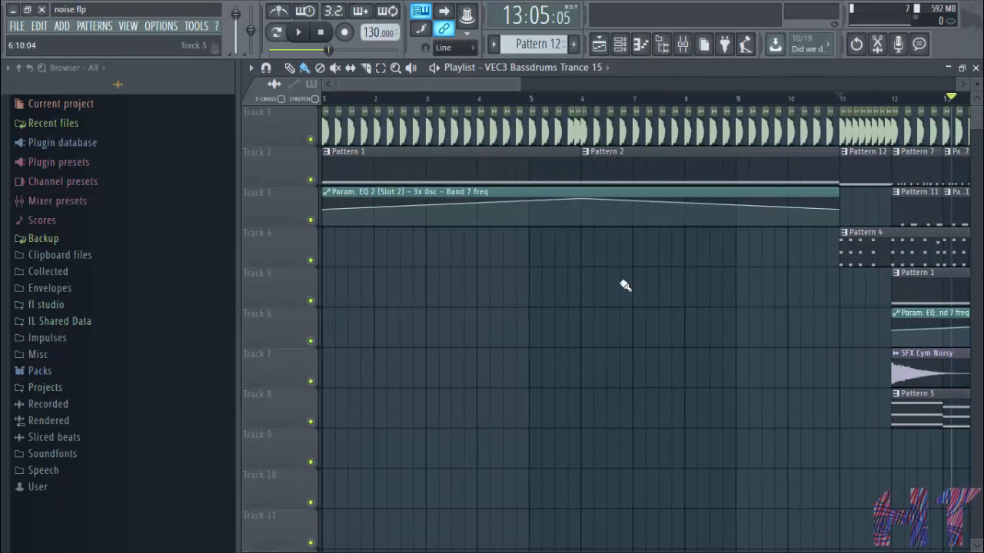
click(327, 98)
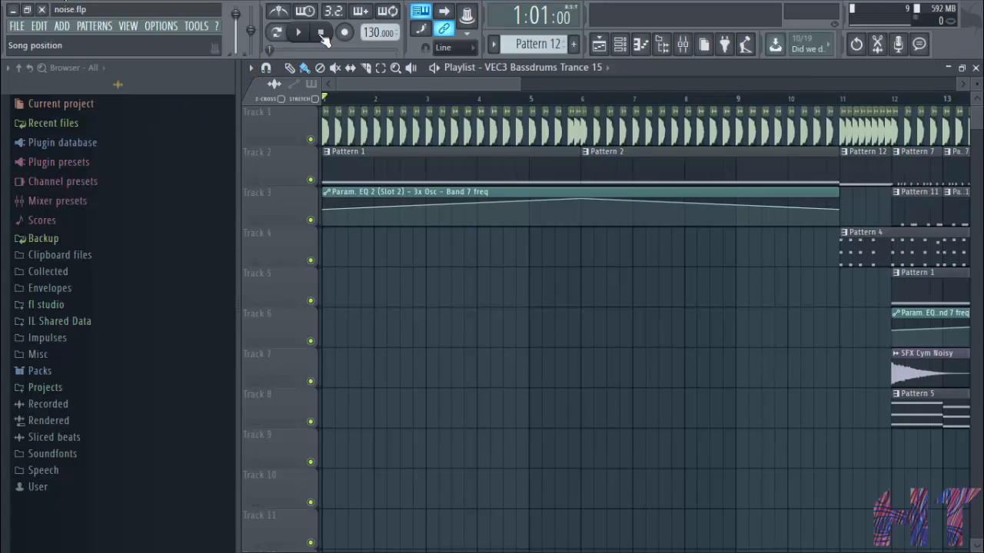
click(298, 32)
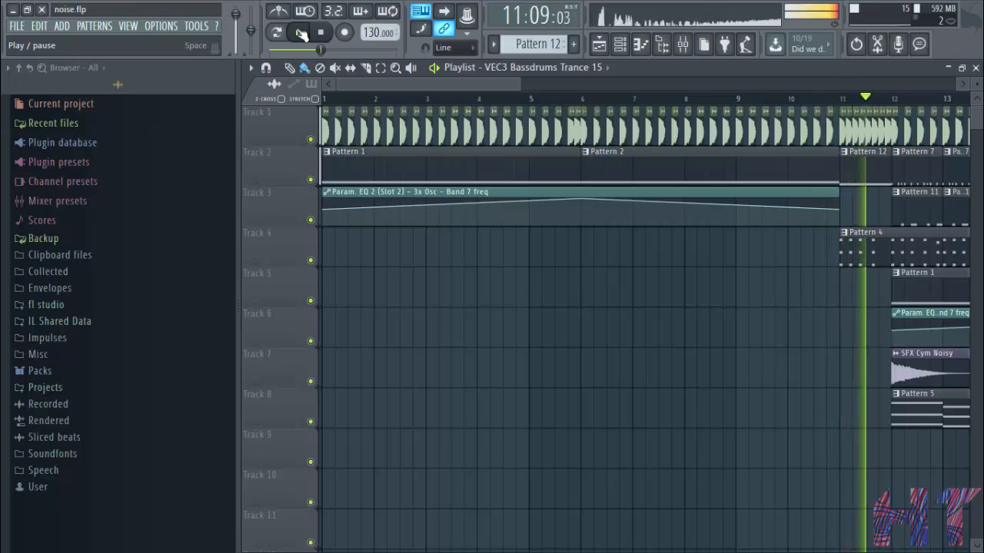
click(301, 34)
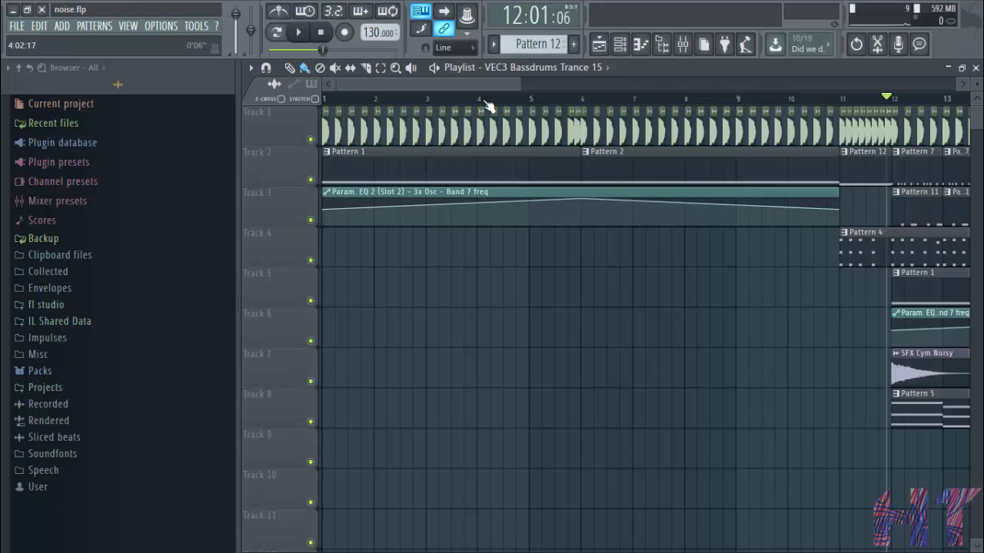
Step: Select the empty playlist range from bar 29 to bar 37 after the existing clips
scroll(485, 103, down, 2)
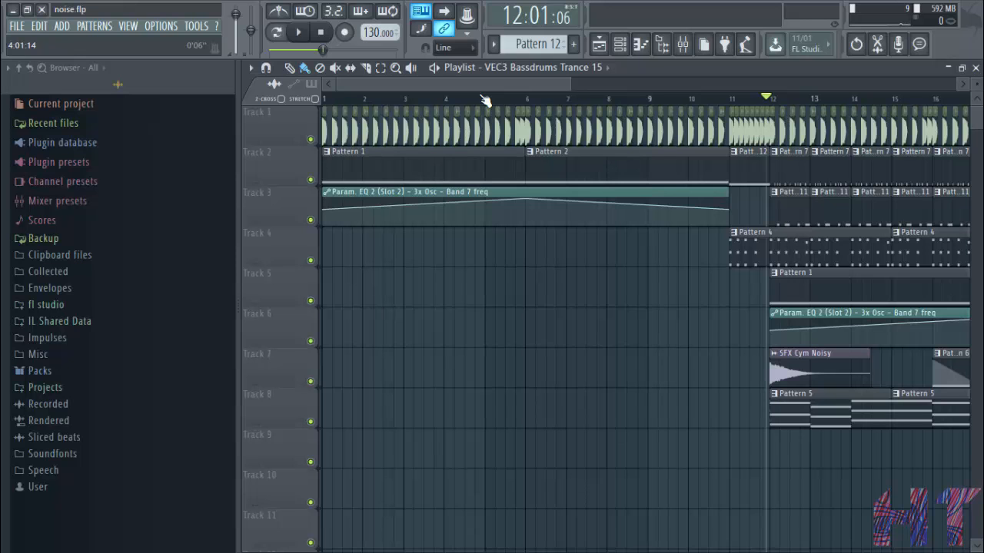
scroll(484, 100, down, 2)
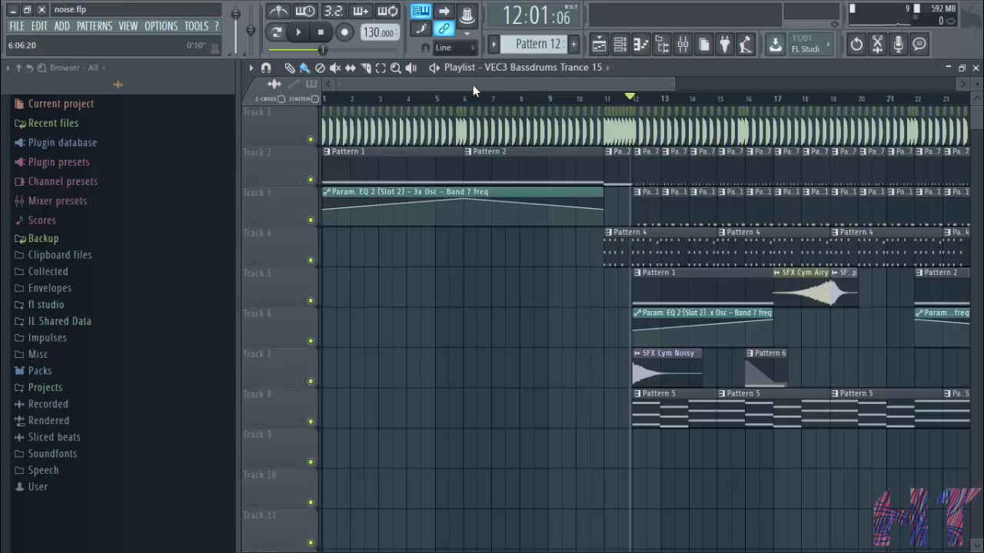
drag(472, 85, 807, 117)
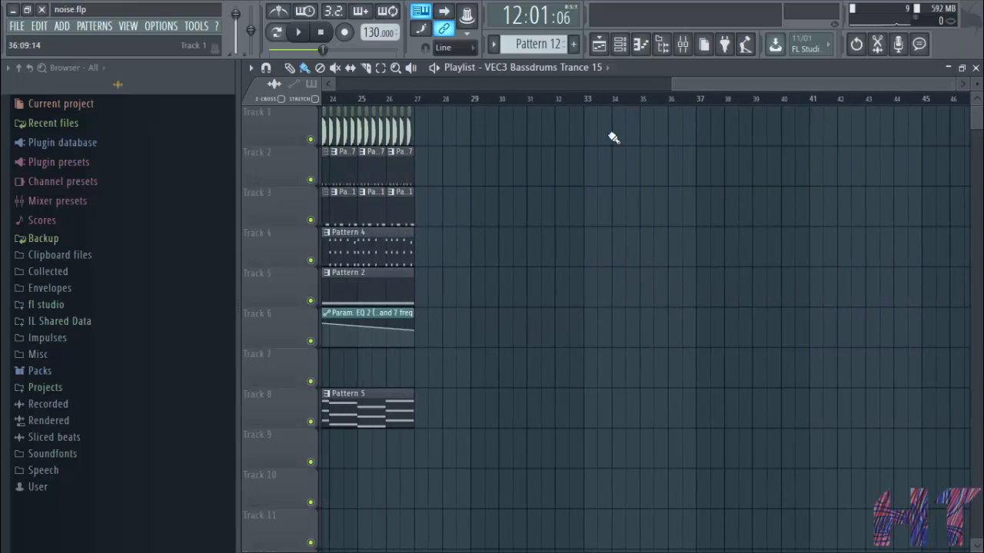
drag(475, 101, 698, 129)
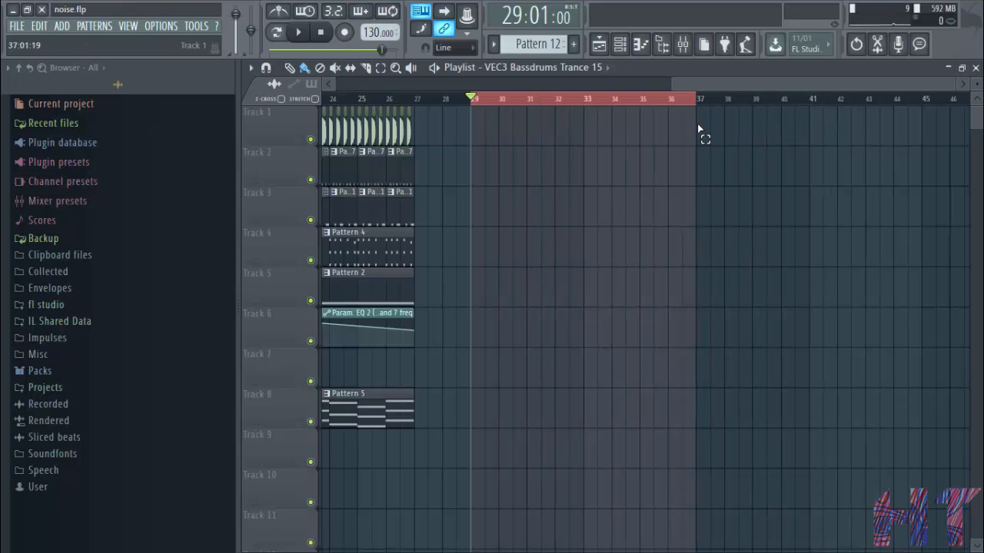
Step: Create a new empty pattern and name it "noise up"
scroll(530, 88, up, 3)
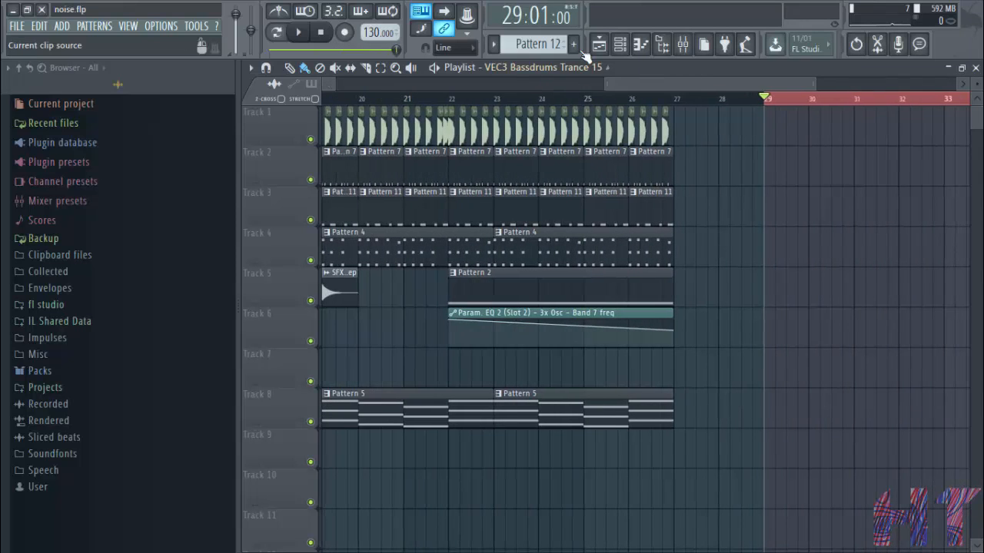
click(573, 44)
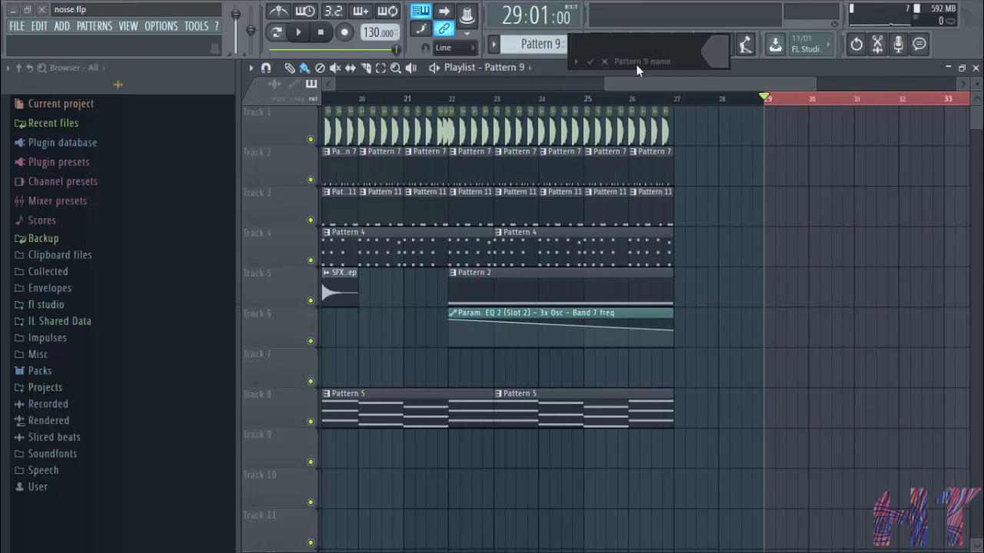
text(noise up)
key(Return)
Step: Add a 3x Osc instrument as a new channel in the channel rack
click(620, 44)
scroll(586, 377, down, 3)
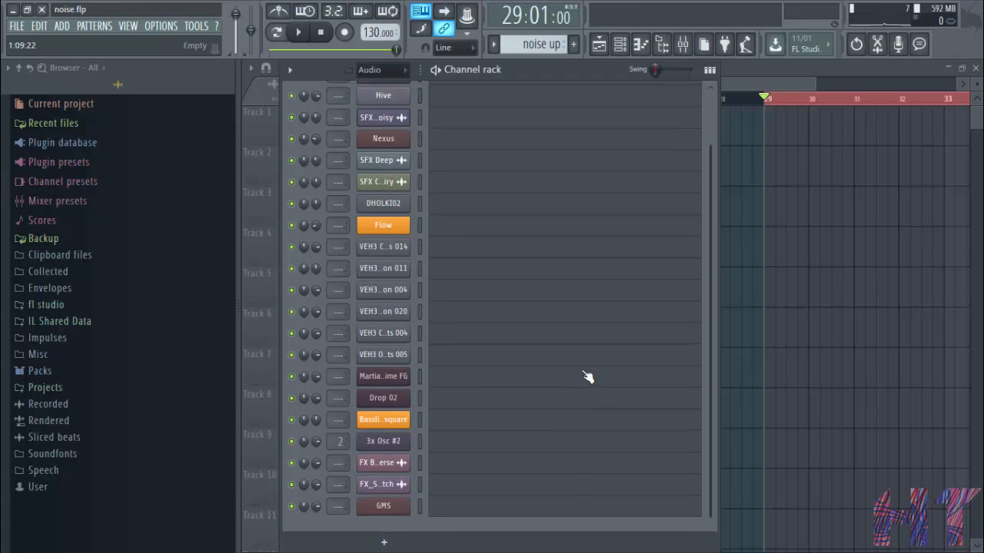
click(383, 543)
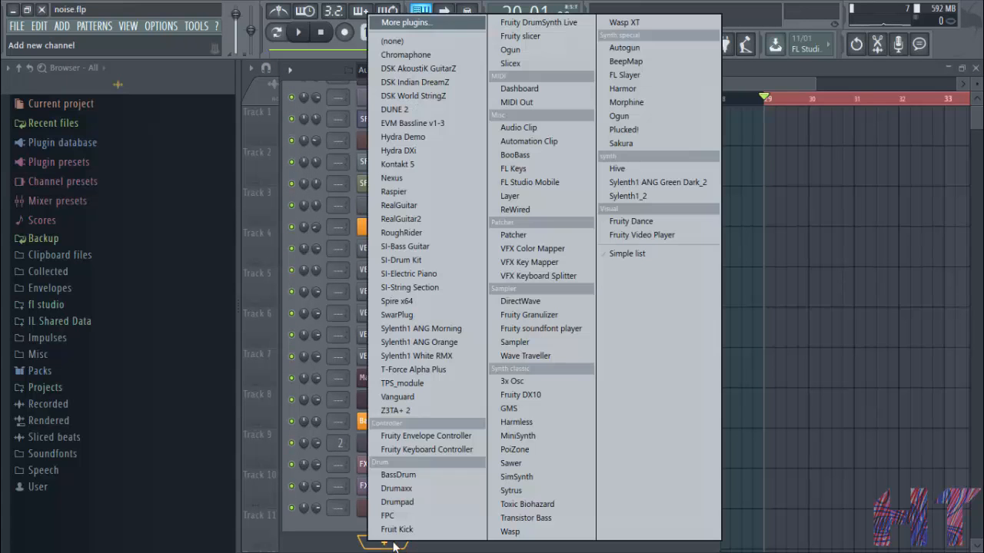
click(537, 380)
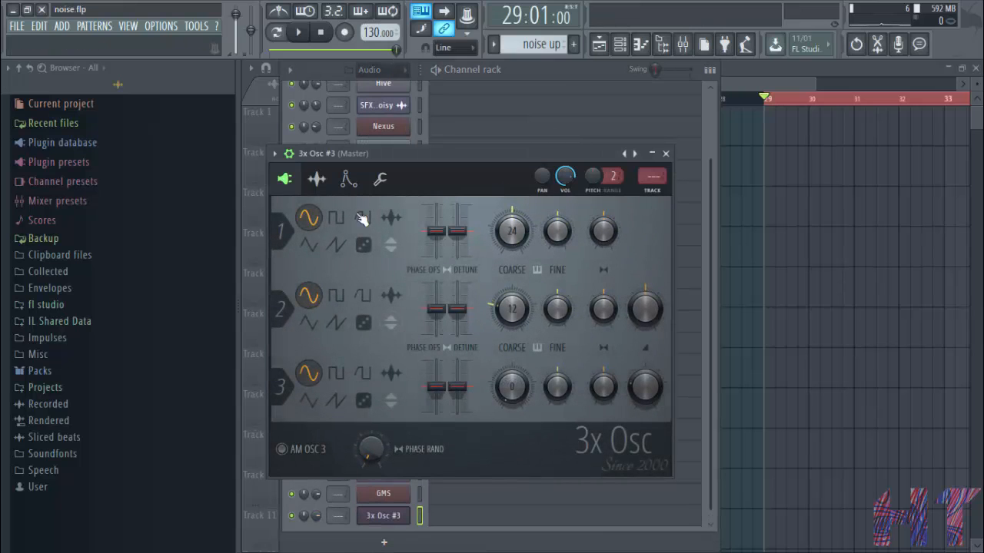
Step: Set all three oscillators of the new 3x Osc to the noise waveform
drag(457, 155, 536, 131)
click(368, 129)
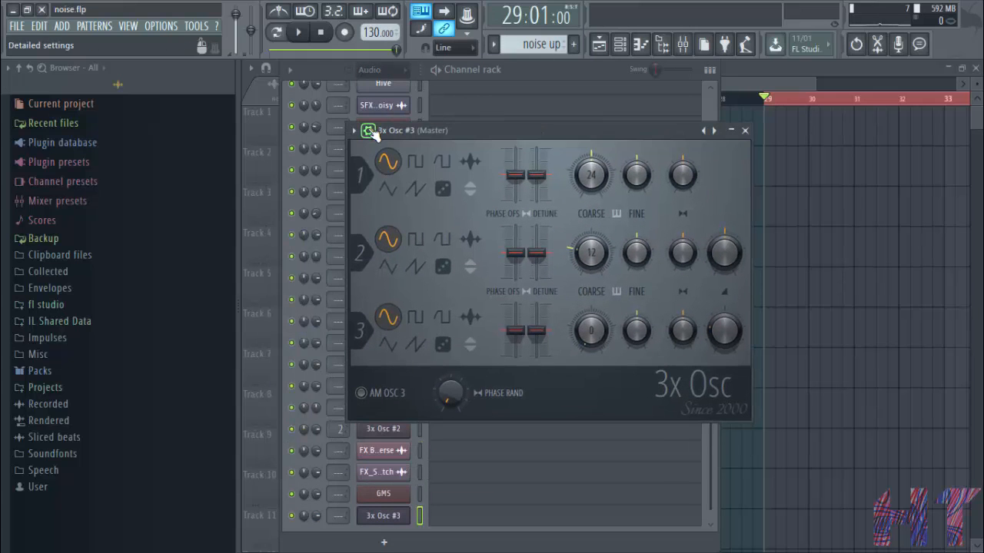
click(445, 194)
click(442, 264)
click(444, 345)
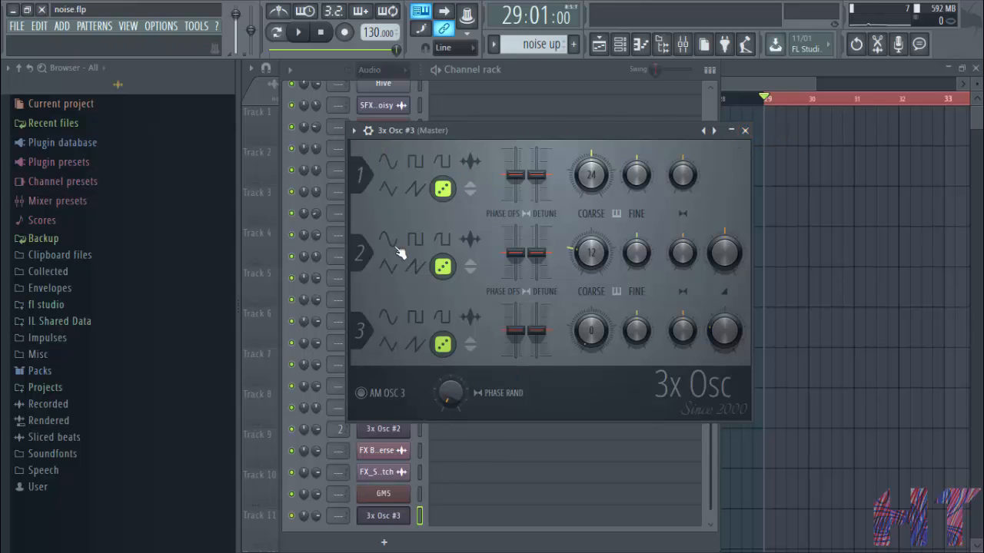
Step: Rename the new 3x Osc channel to "noice"
right_click(397, 520)
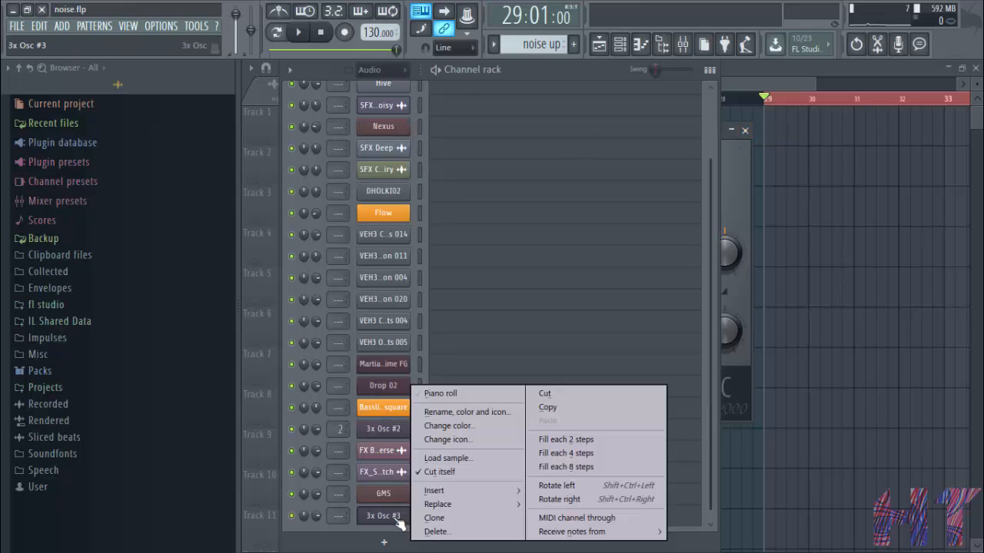
click(471, 413)
key(BackSpace)
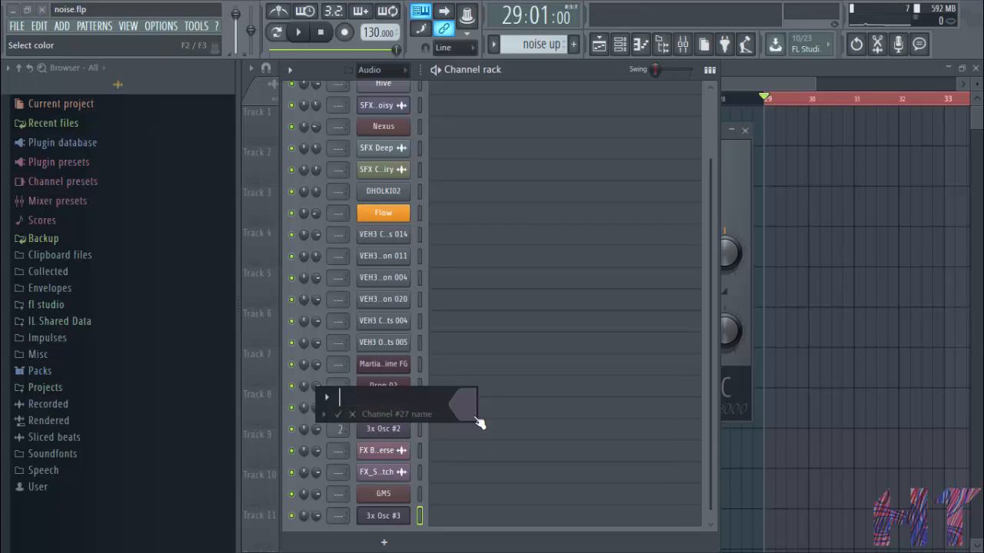
text(noice)
key(Return)
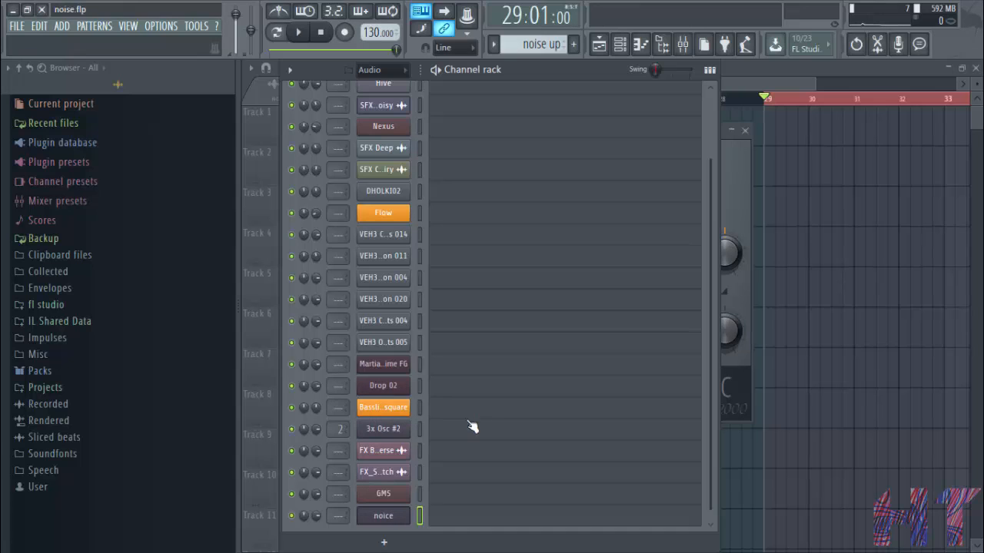
Step: Draw a C5 note at the start of bar 1 in the noice channel's piano roll
right_click(405, 519)
click(490, 391)
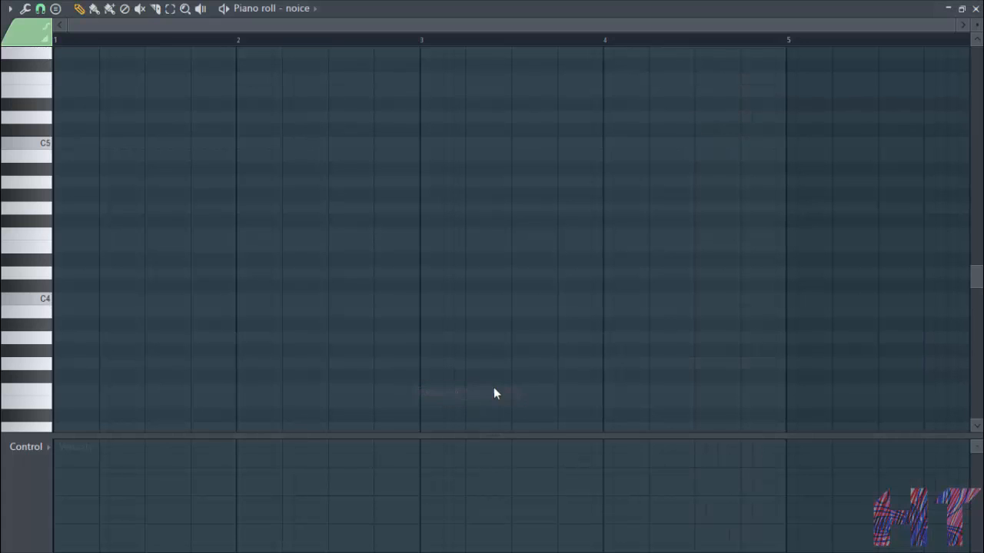
click(60, 144)
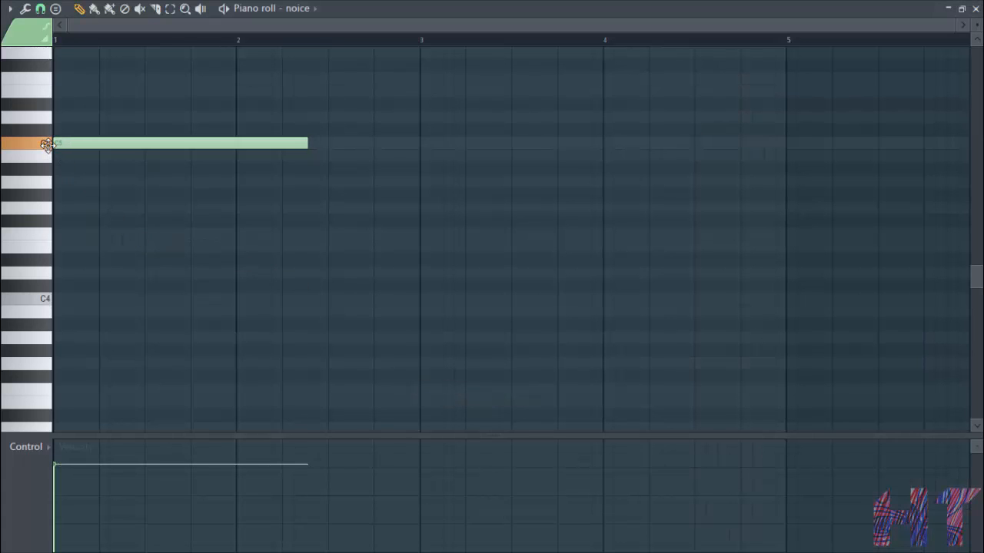
scroll(261, 48, down, 1)
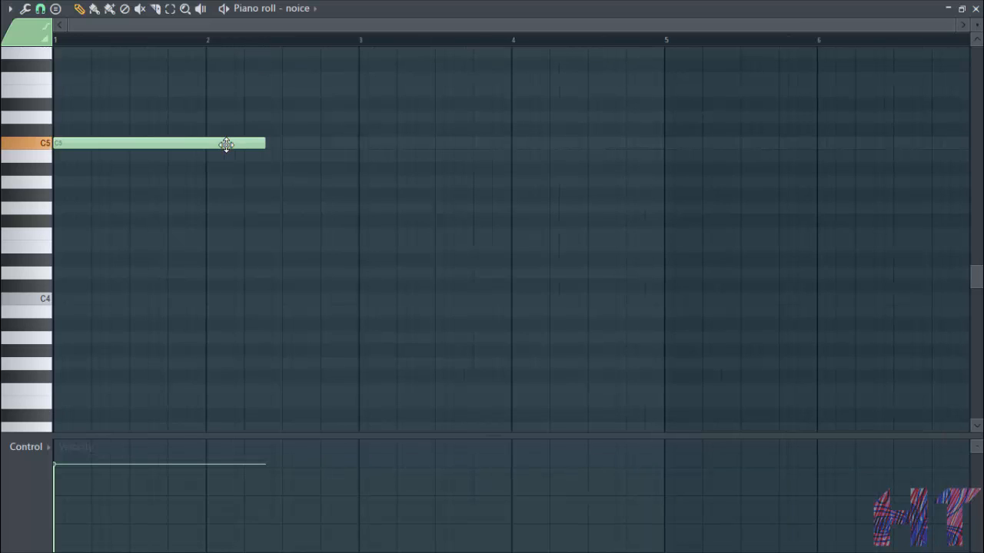
Step: Set the C5 note's duration to 6:06:07 in its note properties
double_click(226, 143)
drag(478, 331, 479, 331)
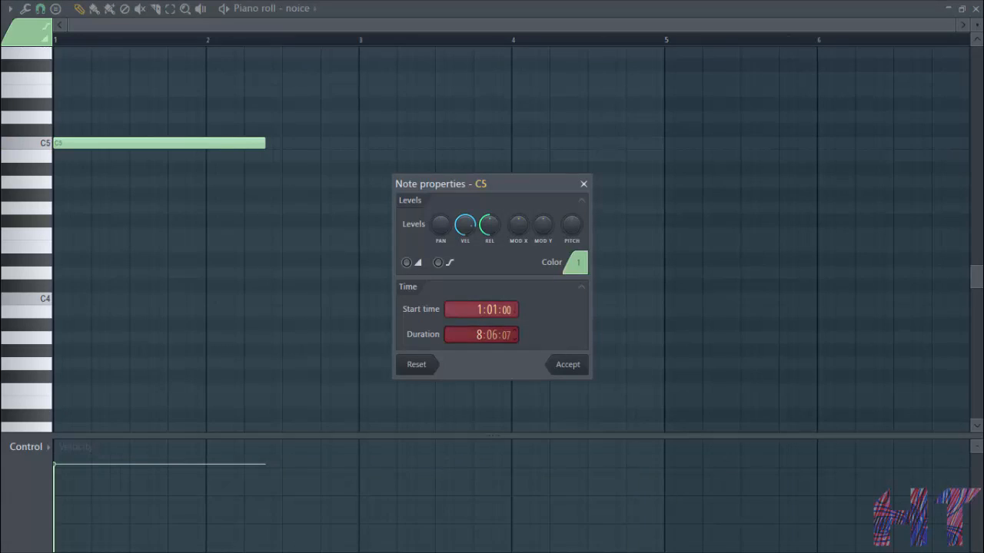
drag(479, 331, 497, 336)
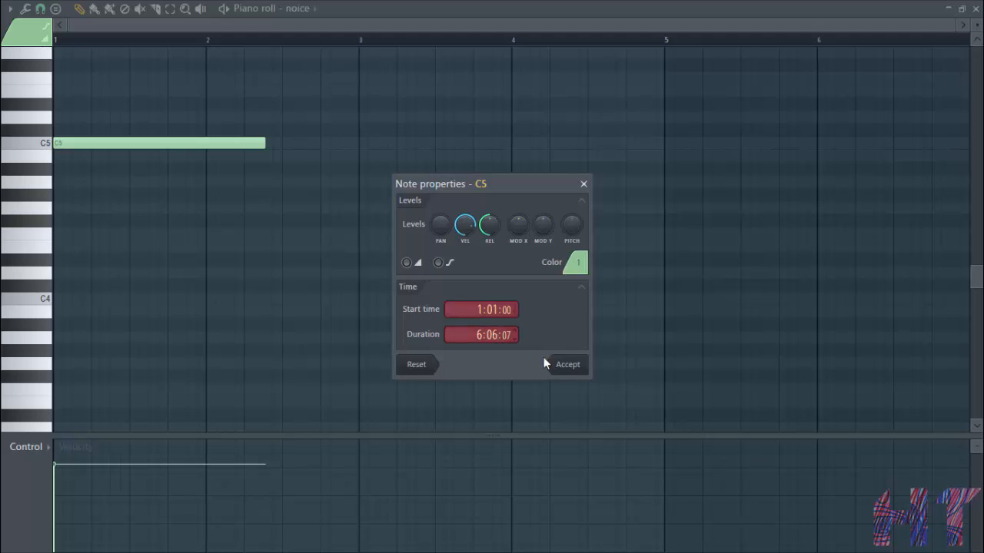
click(568, 367)
scroll(546, 49, down, 3)
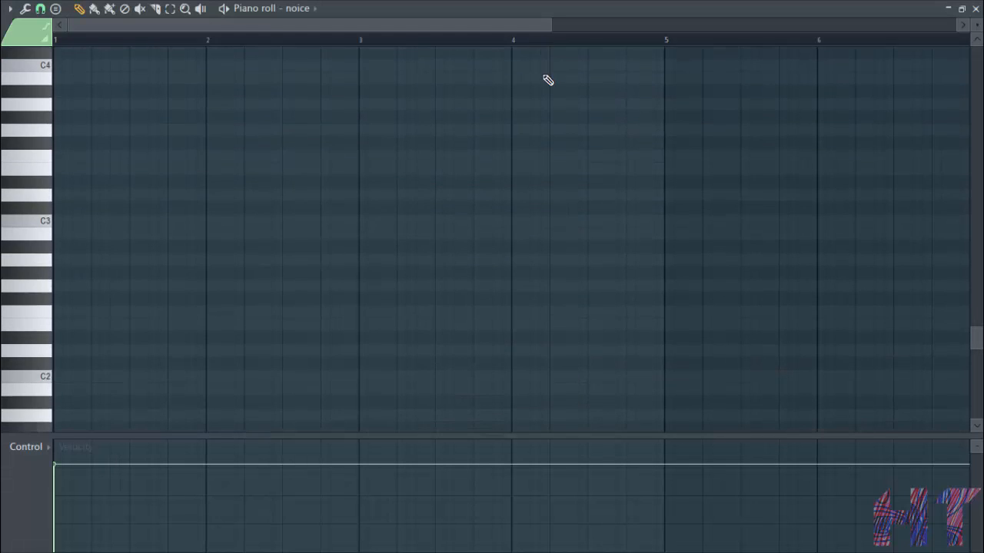
Step: Shorten the C5 note so it ends exactly at the start of bar 7, and close the piano roll
scroll(547, 77, up, 2)
scroll(551, 44, down, 2)
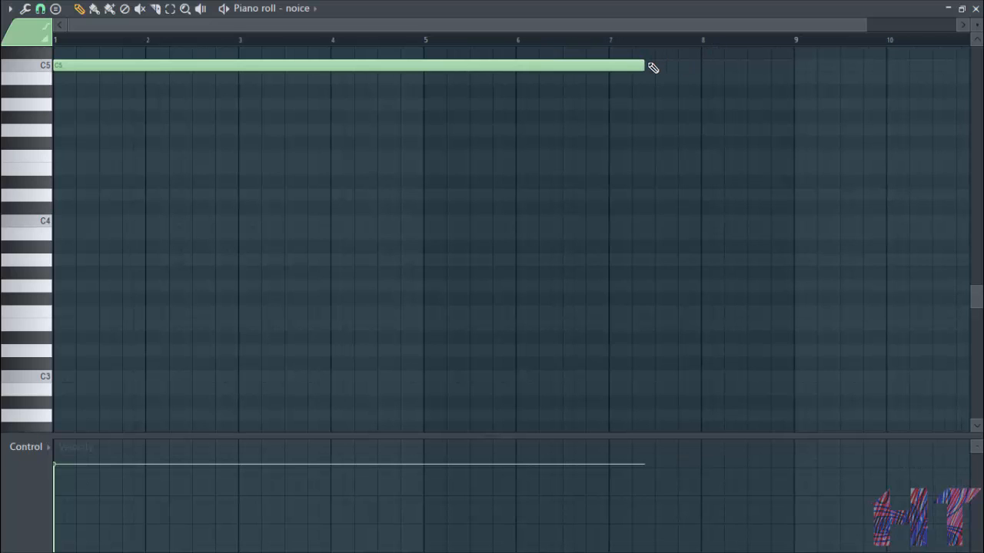
drag(640, 64, 617, 64)
scroll(611, 43, up, 4)
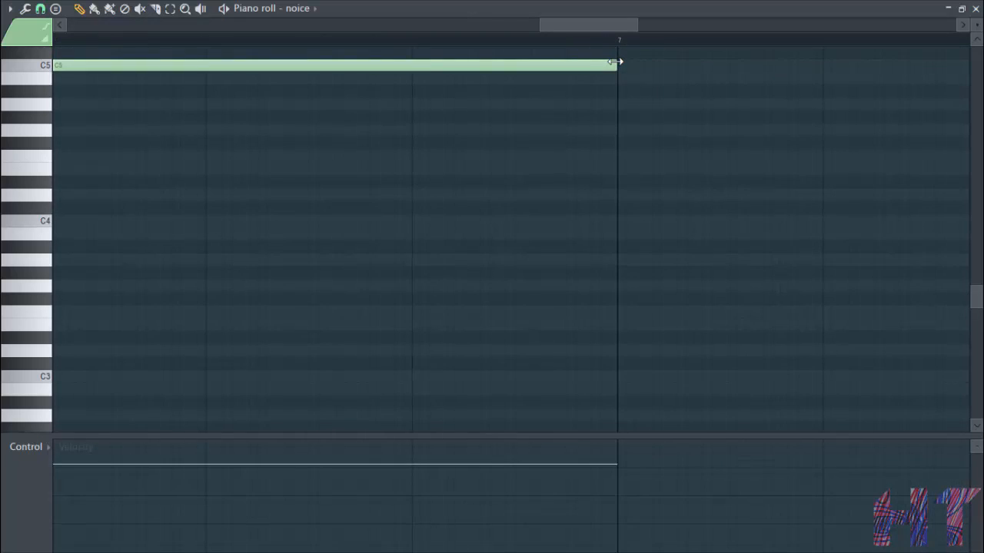
click(975, 9)
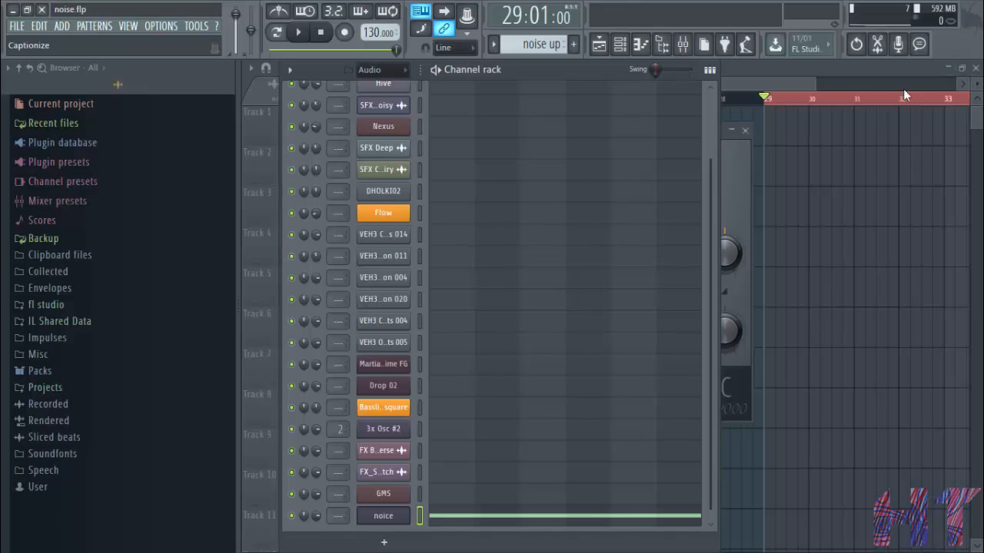
Step: Place the "noise up" pattern on Track 1 of the playlist, starting at bar 29
click(747, 86)
drag(731, 84, 768, 85)
click(746, 124)
drag(746, 124, 705, 125)
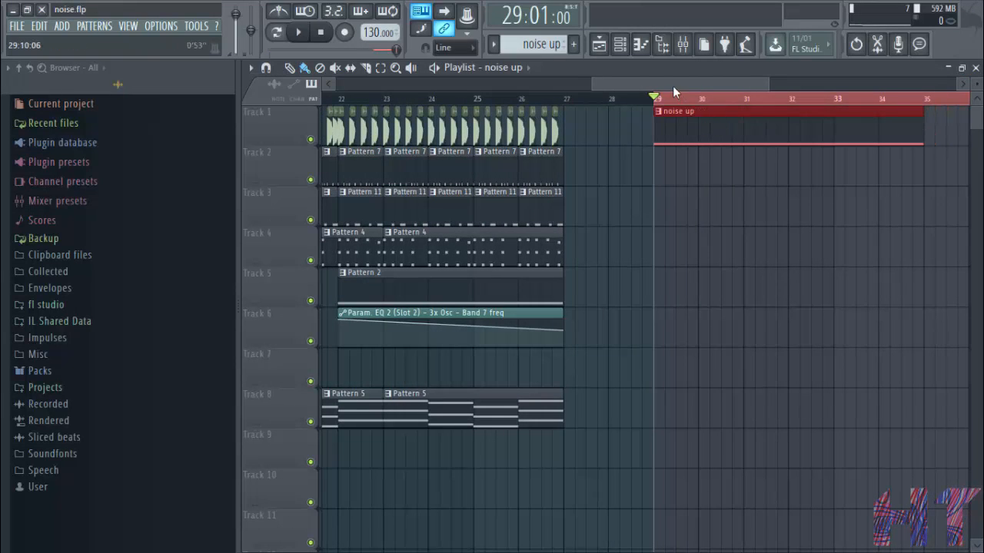
Step: Play the "noise up" clip from bar 29 to hear the raw noise, and pause playback
drag(671, 86, 708, 85)
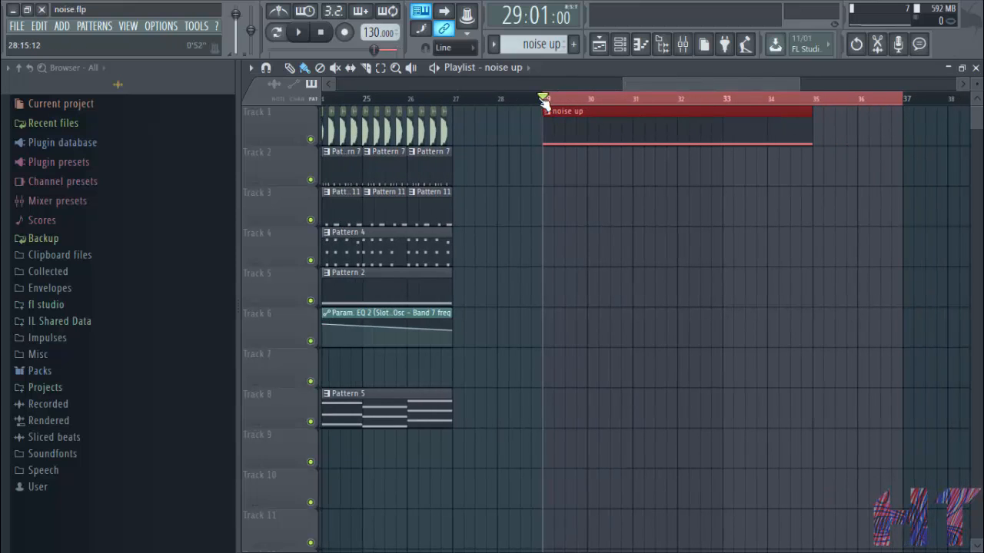
click(298, 32)
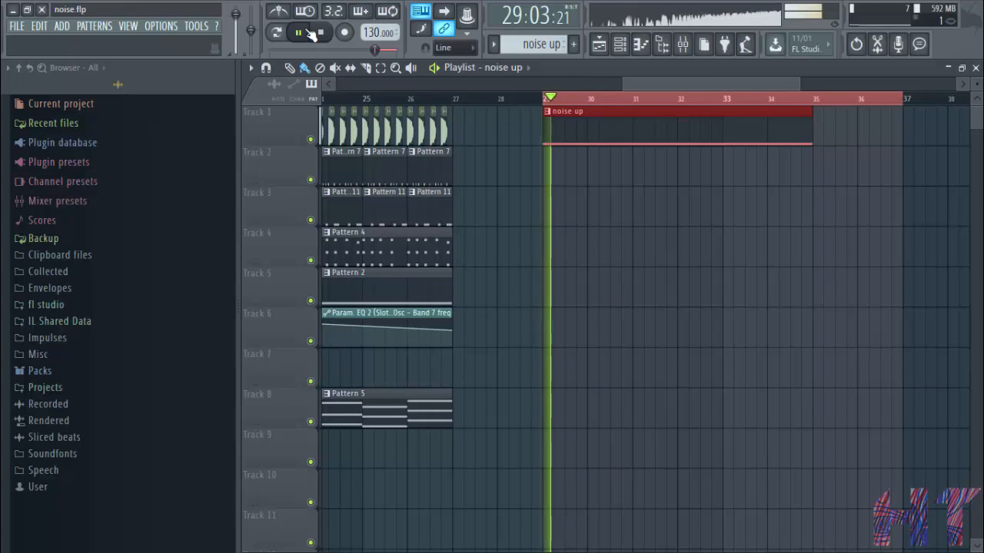
click(298, 32)
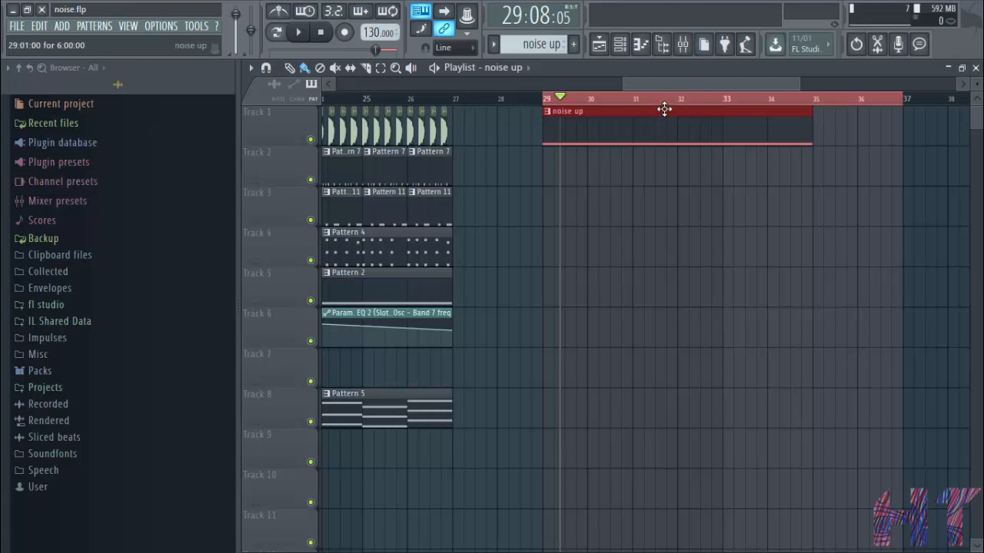
Step: Assign the noice channel's 3x Osc to a free mixer track
double_click(599, 121)
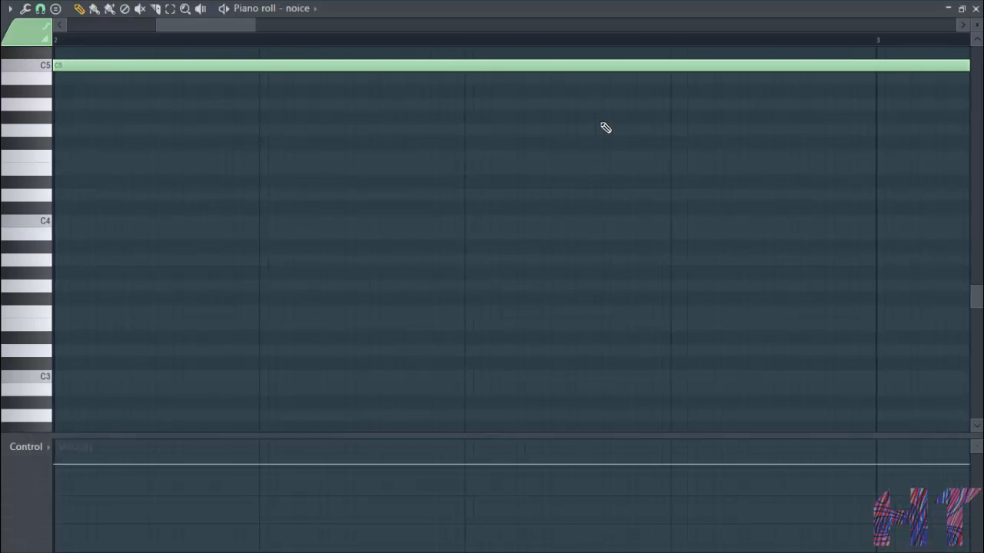
click(976, 9)
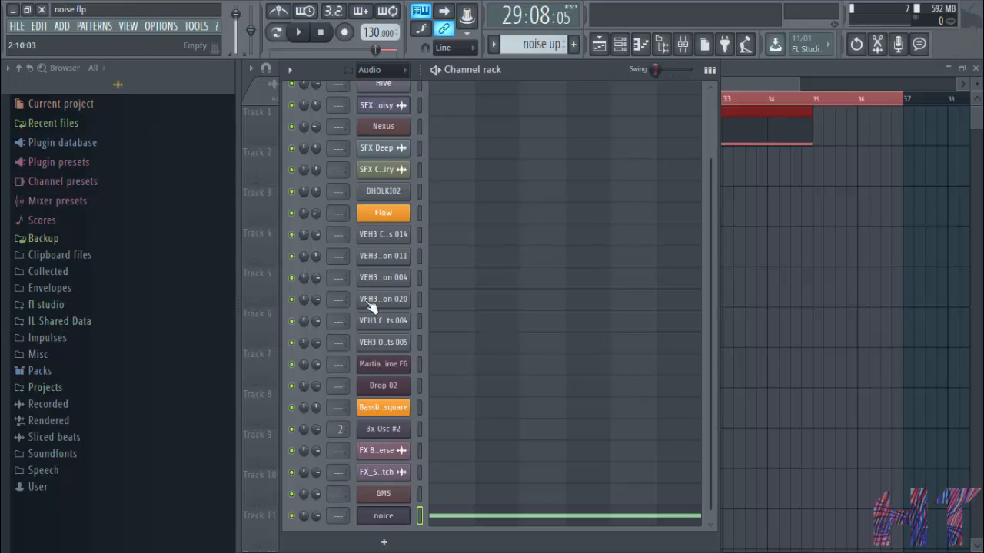
click(383, 516)
click(368, 131)
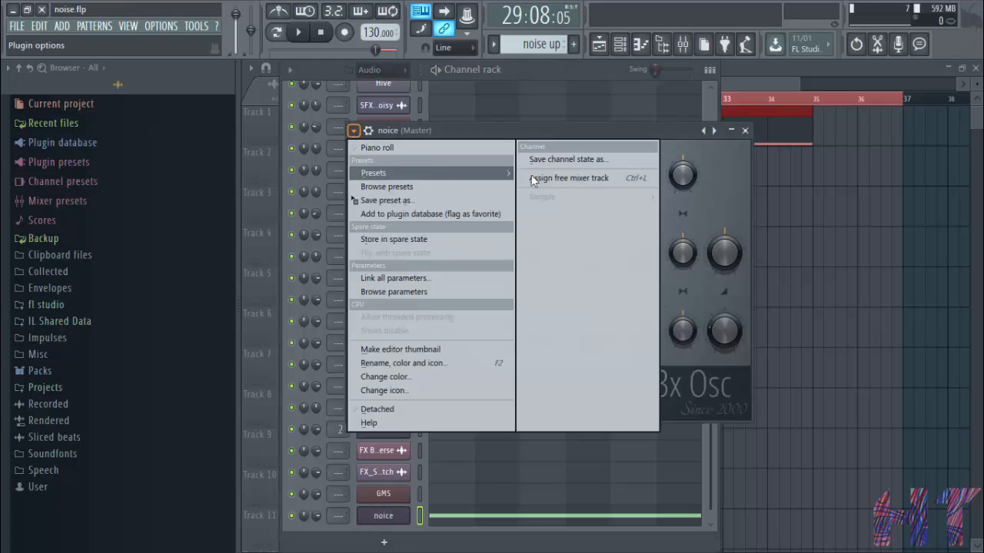
click(592, 179)
click(669, 147)
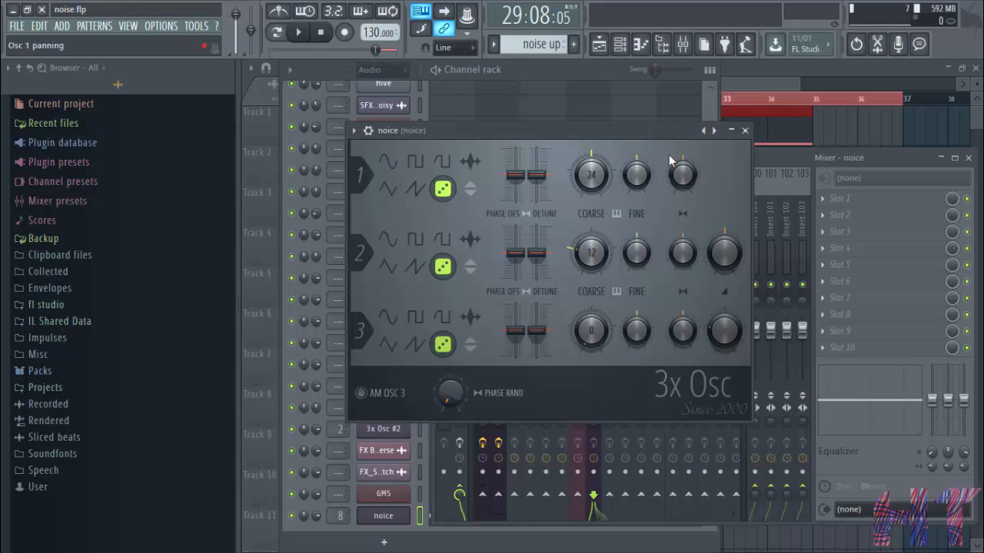
Step: Load Fruity Parametric EQ 2 in slot 1 of the noice mixer track and make its band 1 a Steep 8 high pass
drag(773, 156, 602, 168)
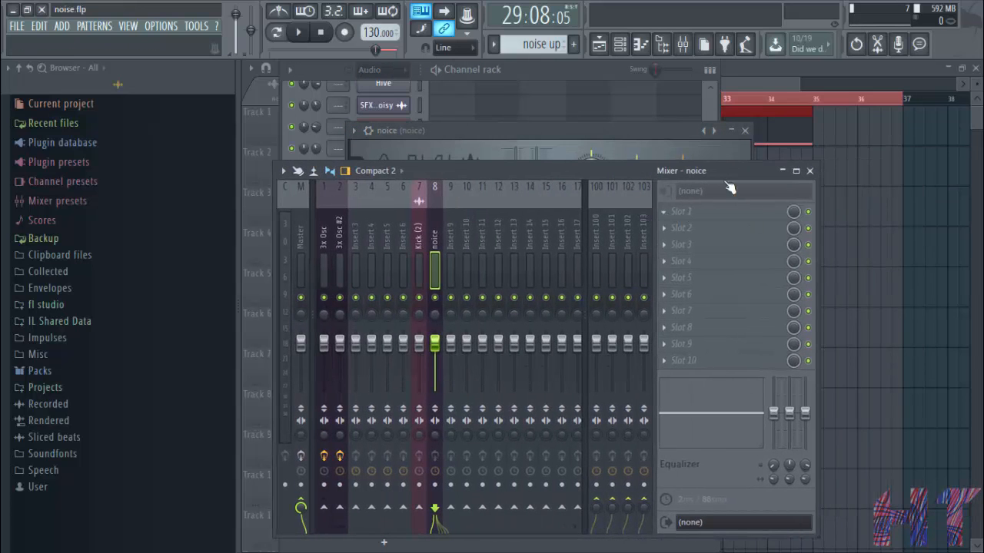
click(673, 218)
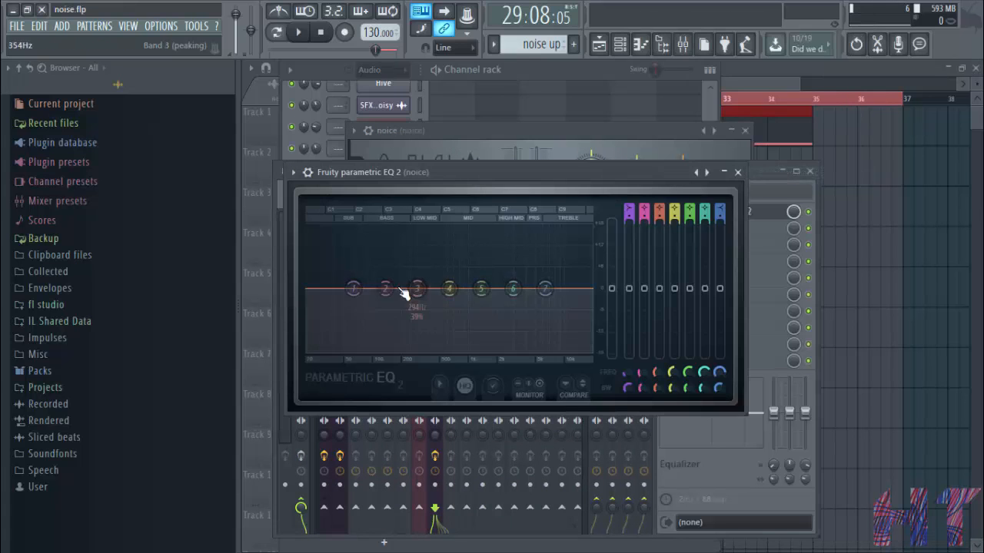
right_click(353, 288)
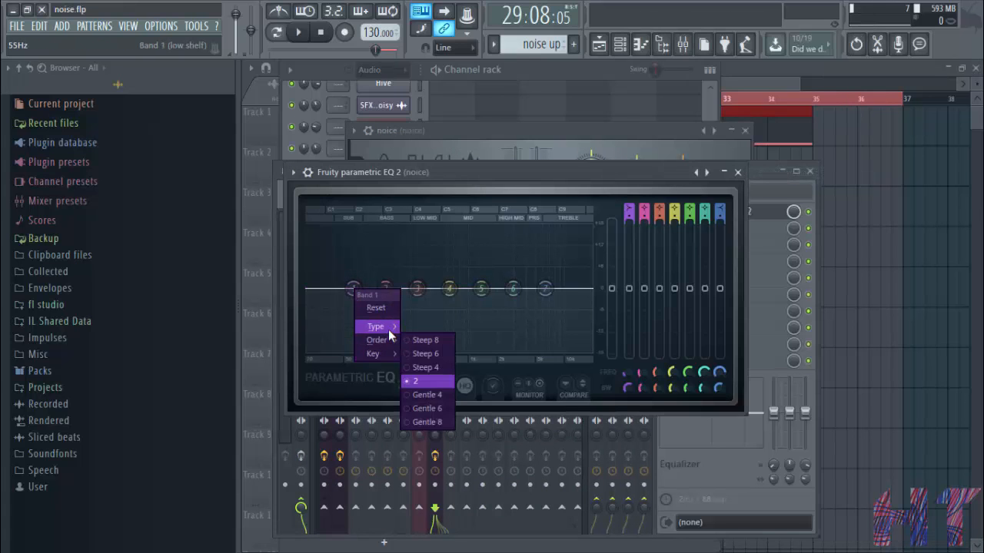
mouse_move(390, 328)
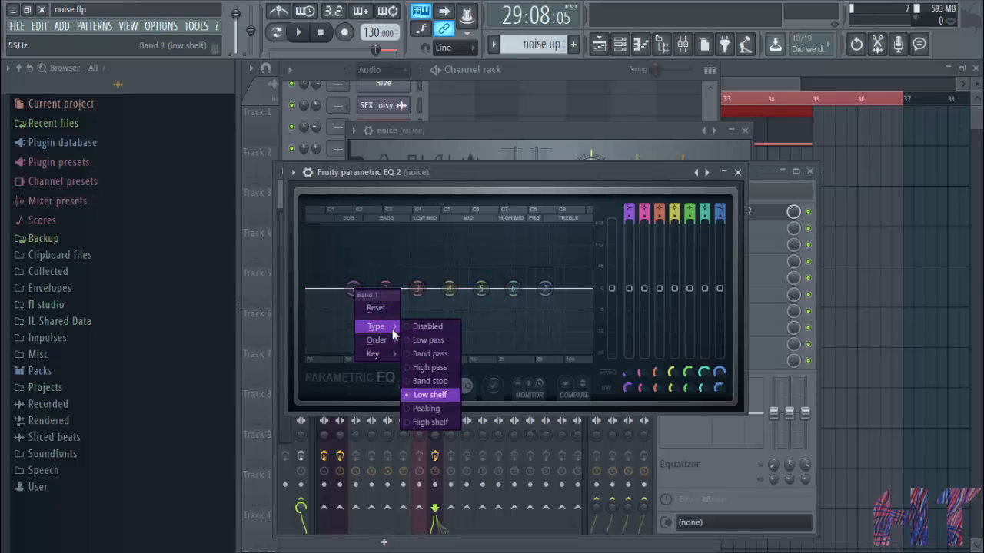
click(430, 368)
right_click(354, 289)
mouse_move(383, 326)
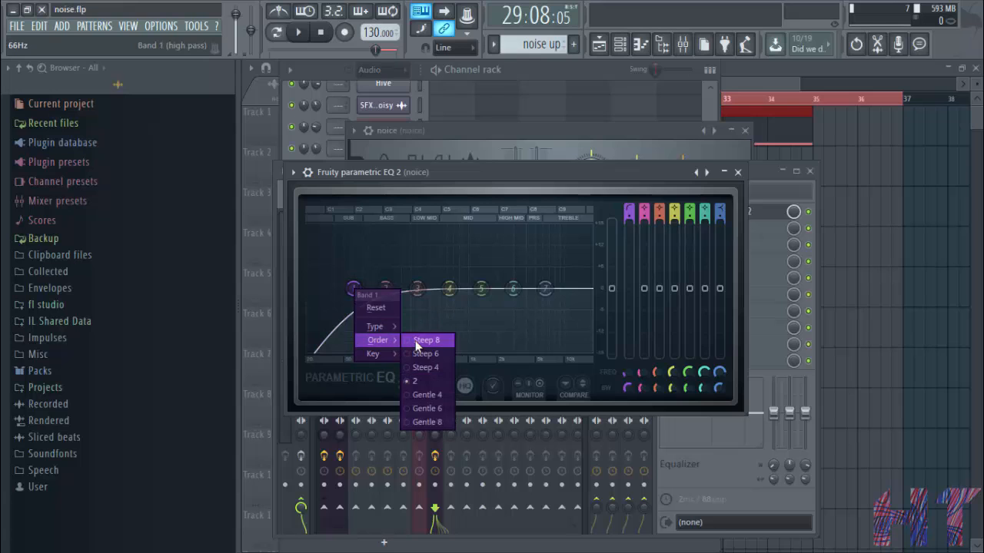
click(415, 341)
Step: Sweep band 1's cutoff during playback, settle it between bands 4 and 5, pause playback and close the EQ
drag(353, 289, 588, 289)
click(299, 33)
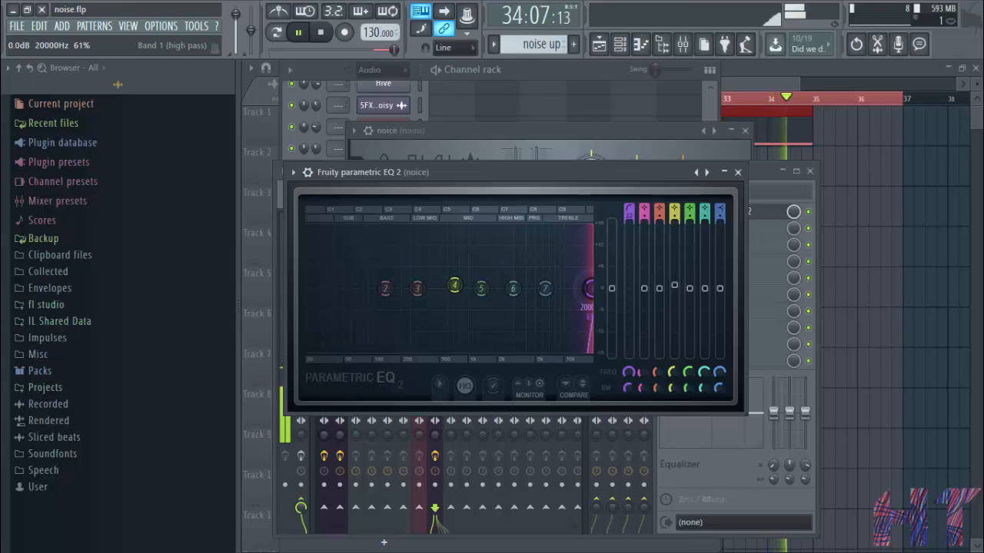
drag(588, 289, 468, 288)
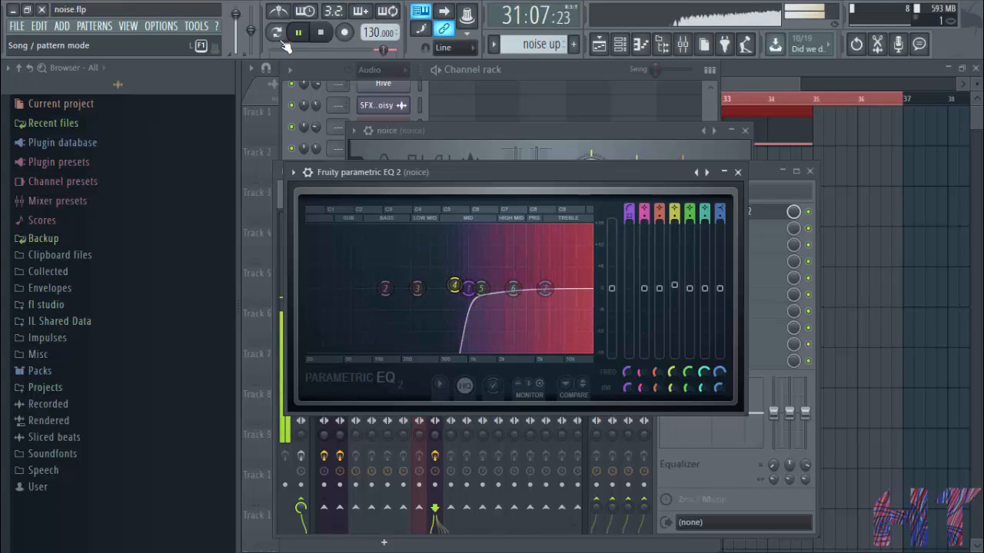
click(300, 33)
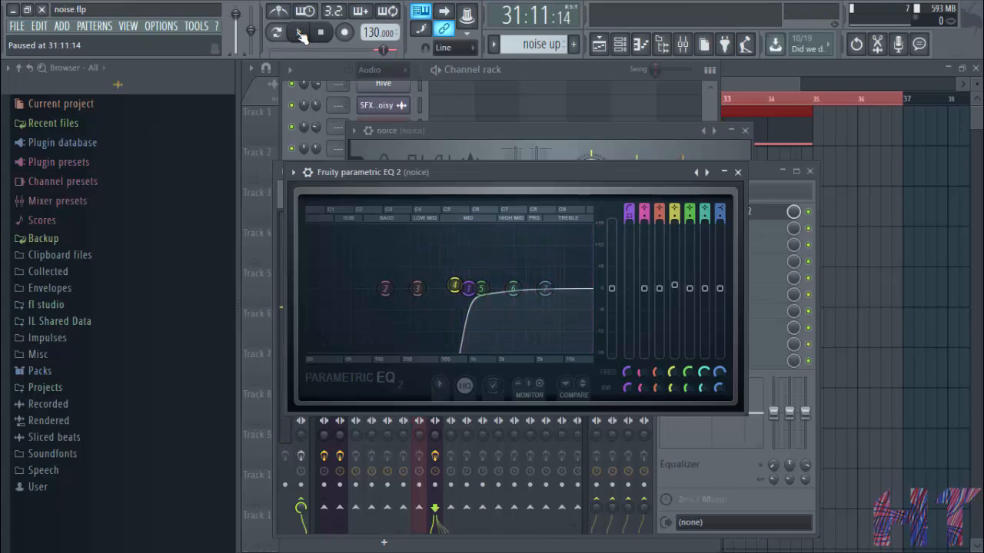
click(737, 172)
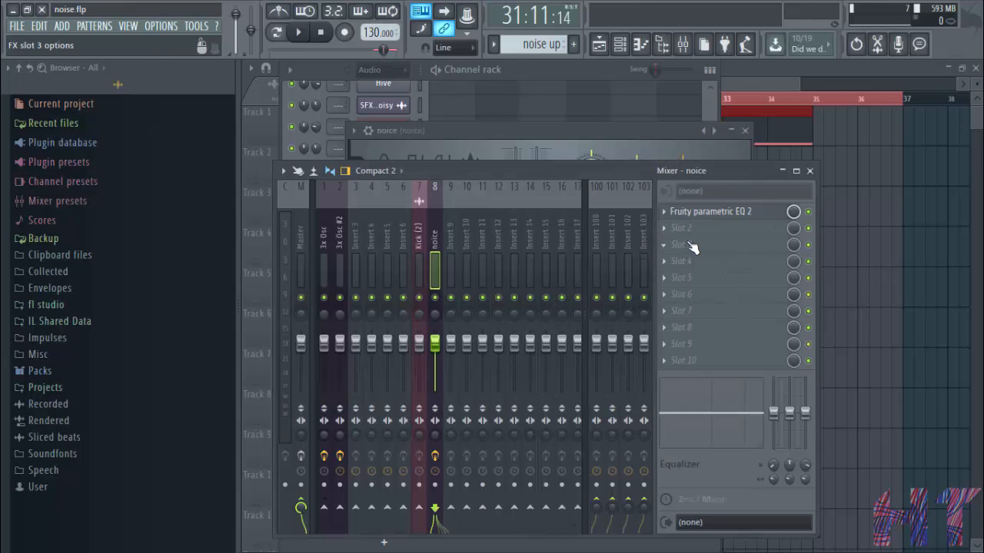
Step: Load a second Fruity Parametric EQ 2 in slot 2 and change its band 7 to a low pass filter
click(667, 229)
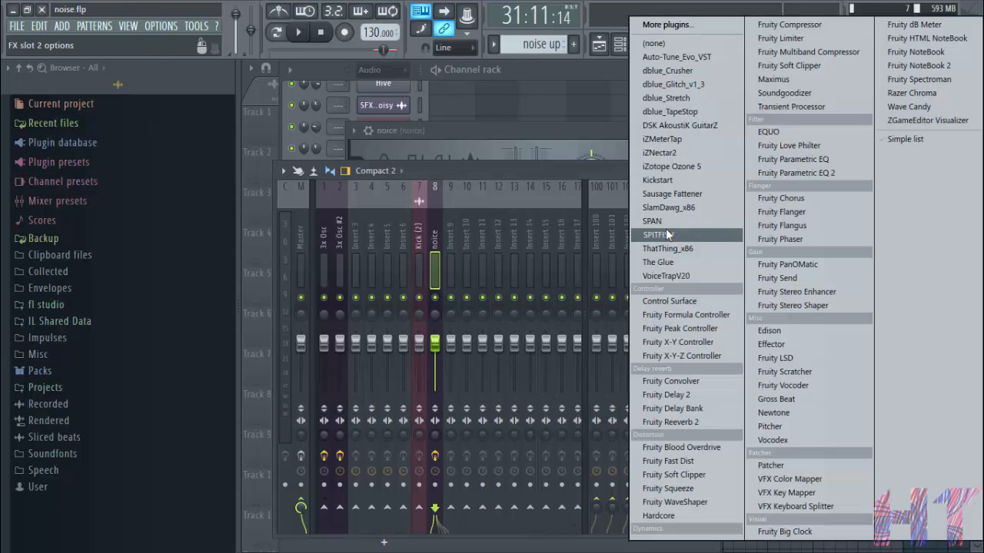
click(828, 173)
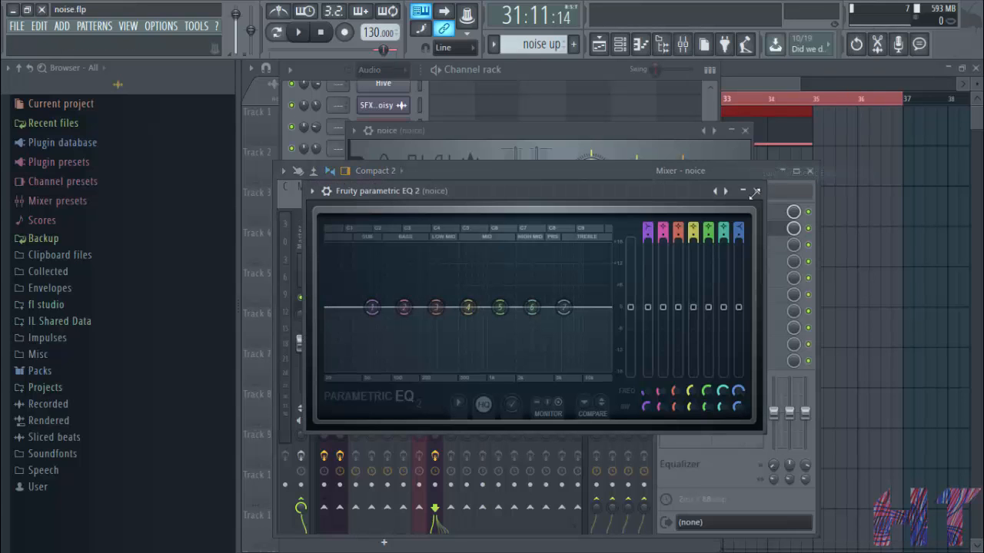
right_click(567, 309)
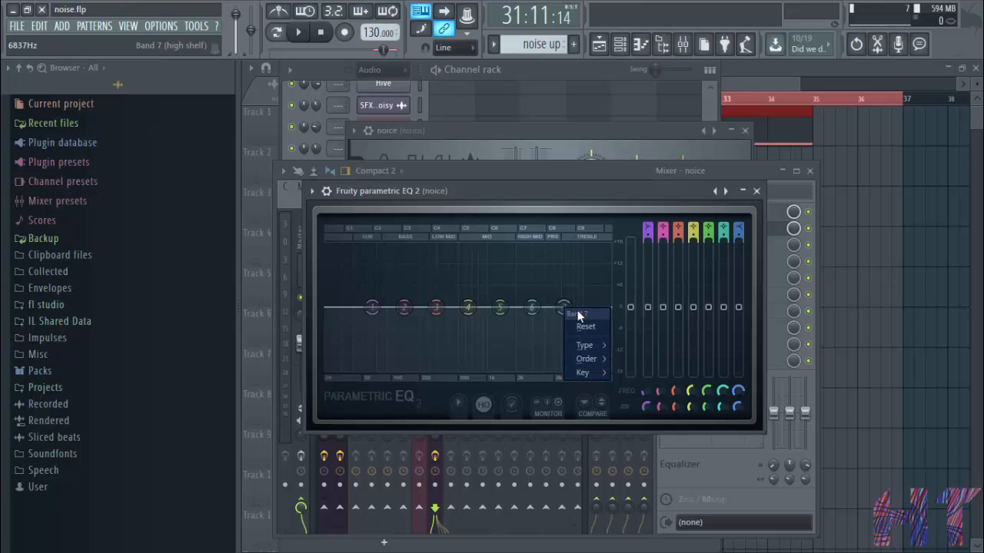
click(561, 312)
right_click(562, 309)
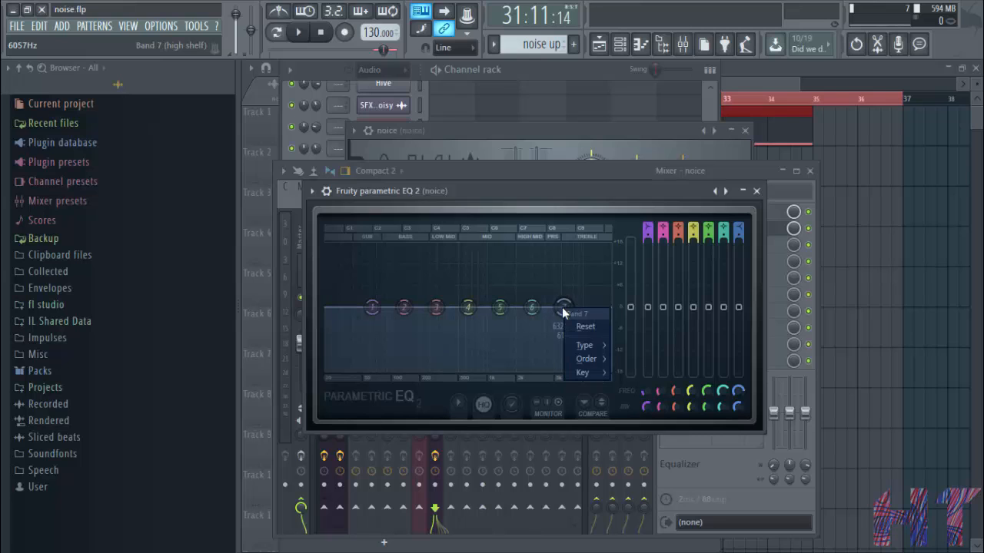
mouse_move(608, 347)
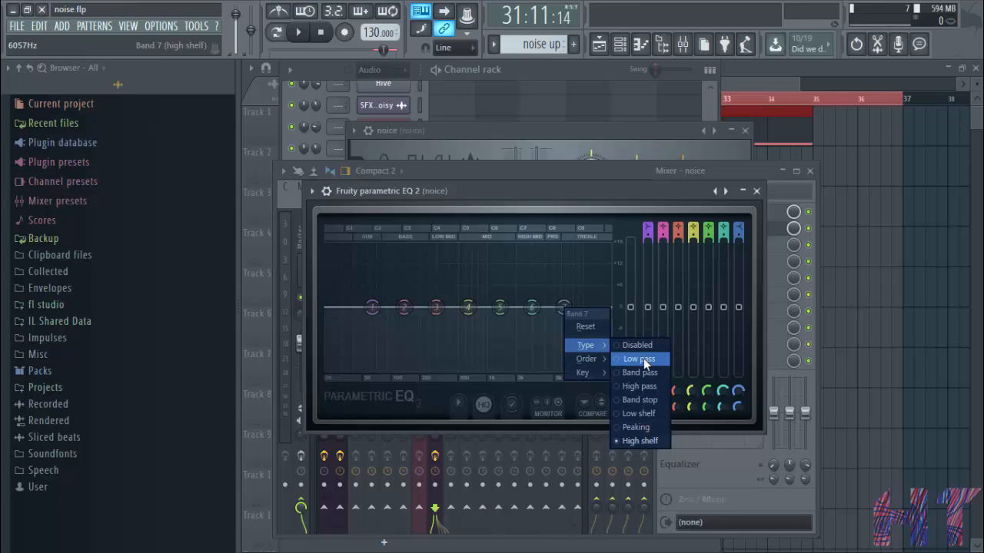
click(643, 359)
Step: Set band 7's order to Steep 8 and move its cutoff to the top end of the frequency range
right_click(565, 310)
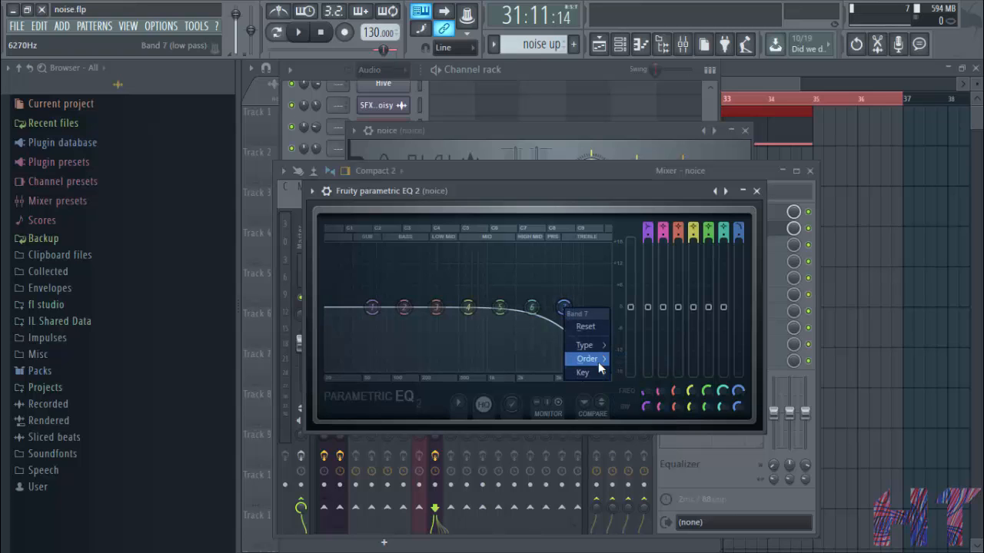
mouse_move(599, 362)
click(635, 358)
drag(564, 307, 611, 307)
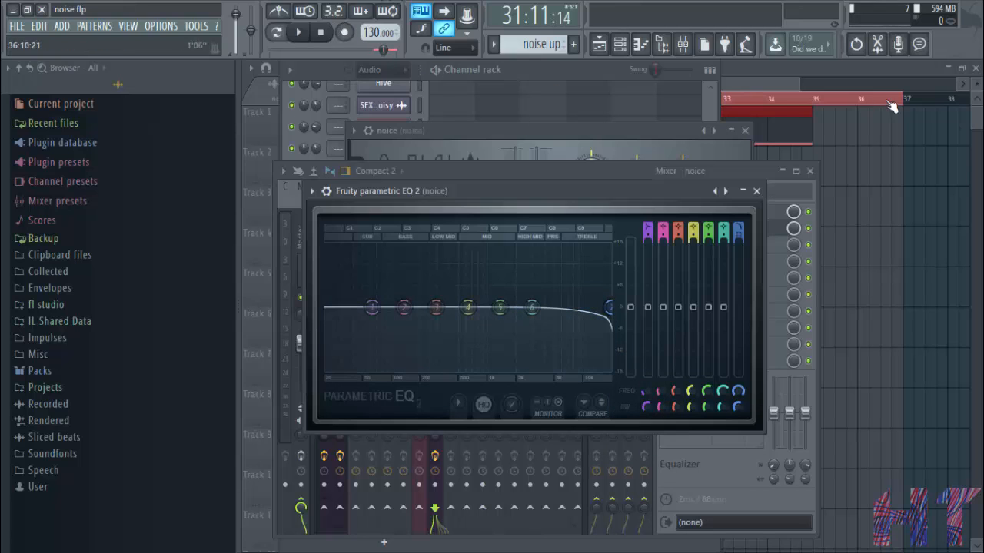
Step: Shorten the playlist time selection to bars 29–35, matching the "noise up" clip, and start playback from bar 29
drag(903, 108, 814, 106)
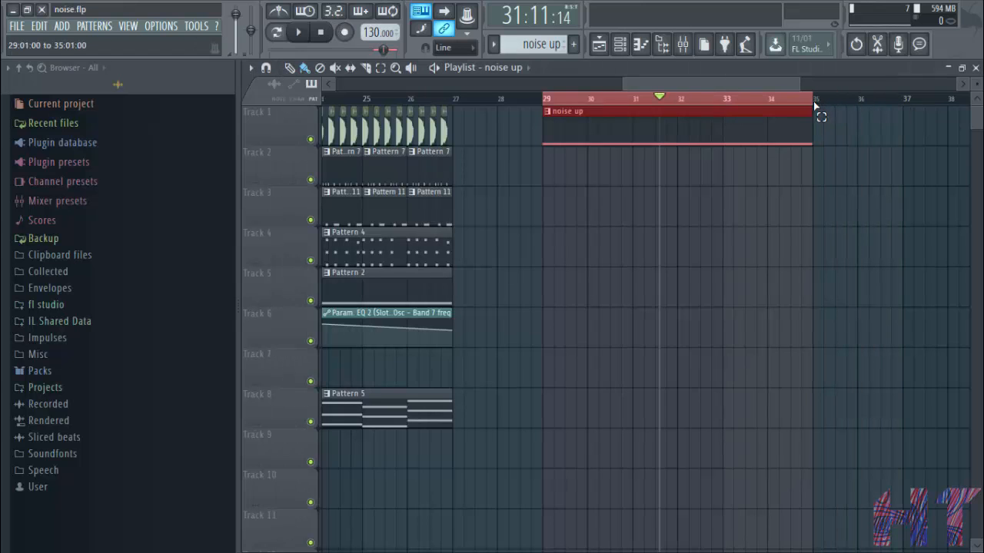
click(544, 108)
key(space)
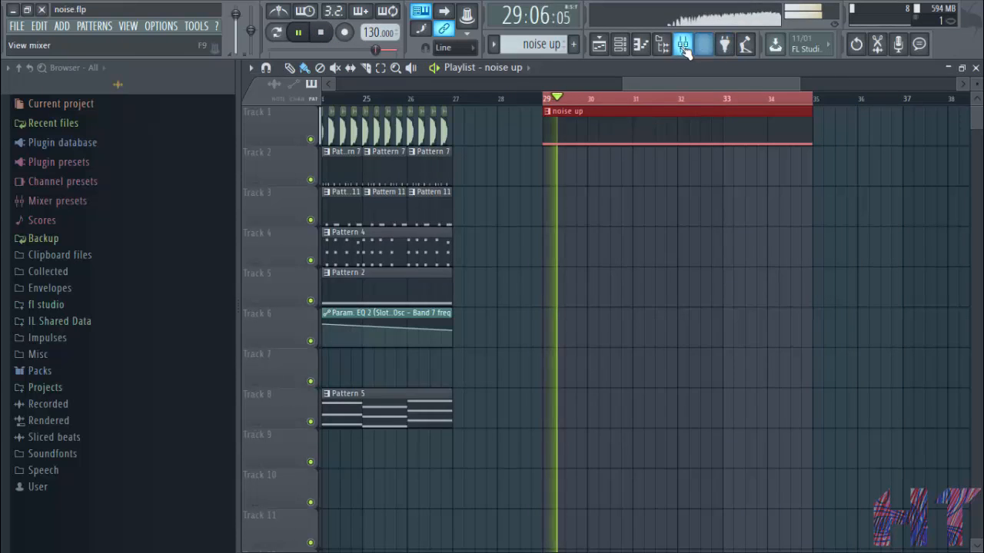
Step: Reopen the slot 2 EQ, adjust band 7's low pass cutoff while the noise plays, and stop playback
click(682, 44)
click(711, 228)
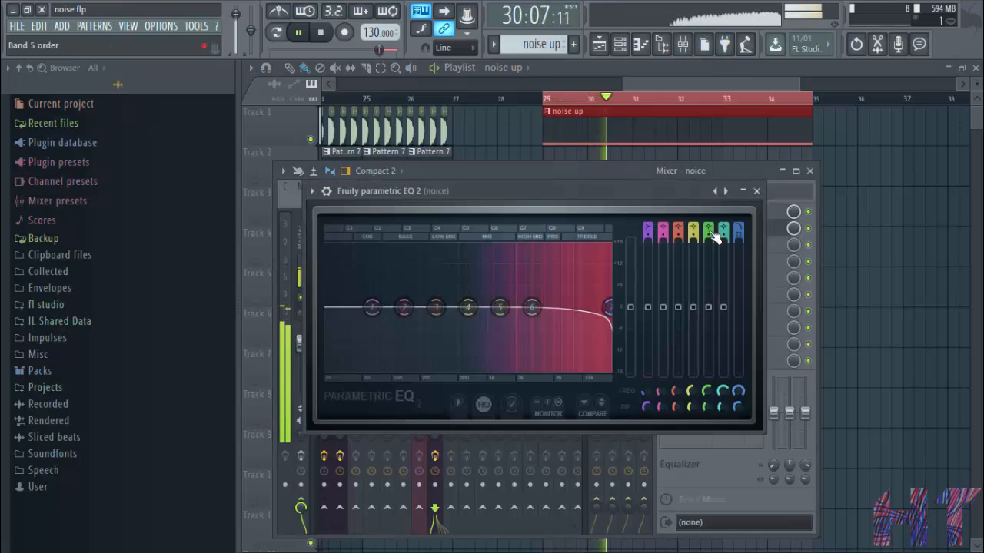
mouse_move(599, 308)
mouse_down()
mouse_move(505, 308)
mouse_move(606, 307)
mouse_up()
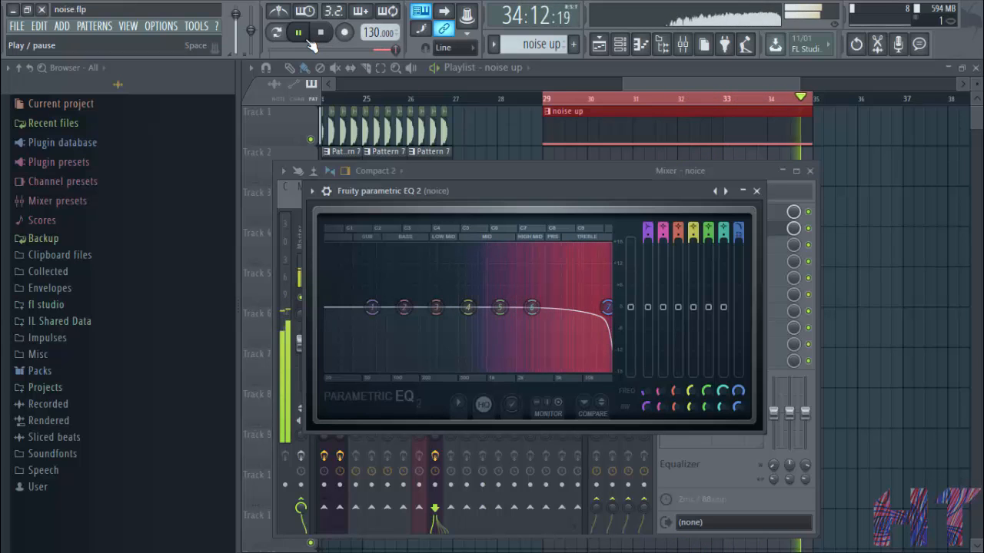
click(316, 32)
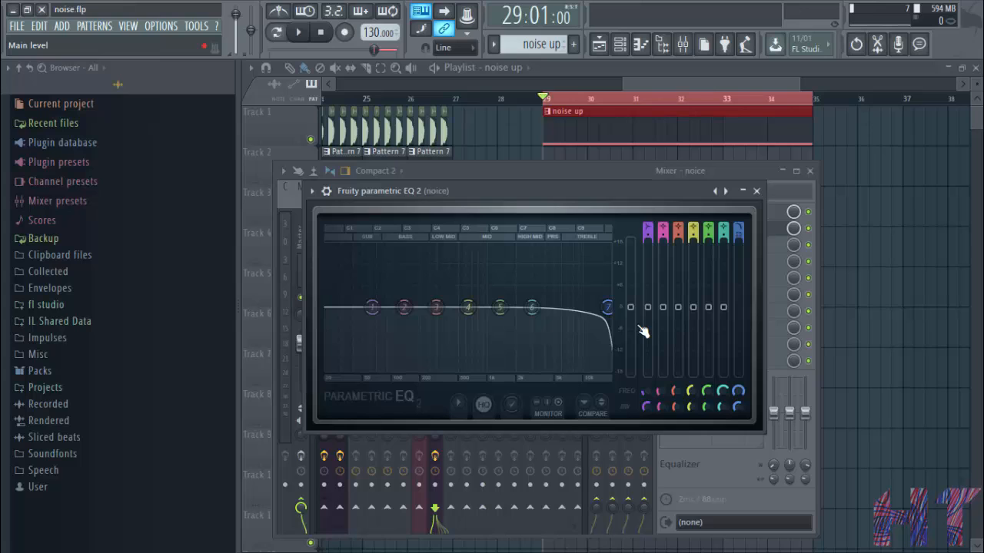
Step: Lower band 7's cutoff to about 1 kHz as the riser's starting point, checking it during playback, and pause
drag(608, 308, 738, 469)
click(297, 33)
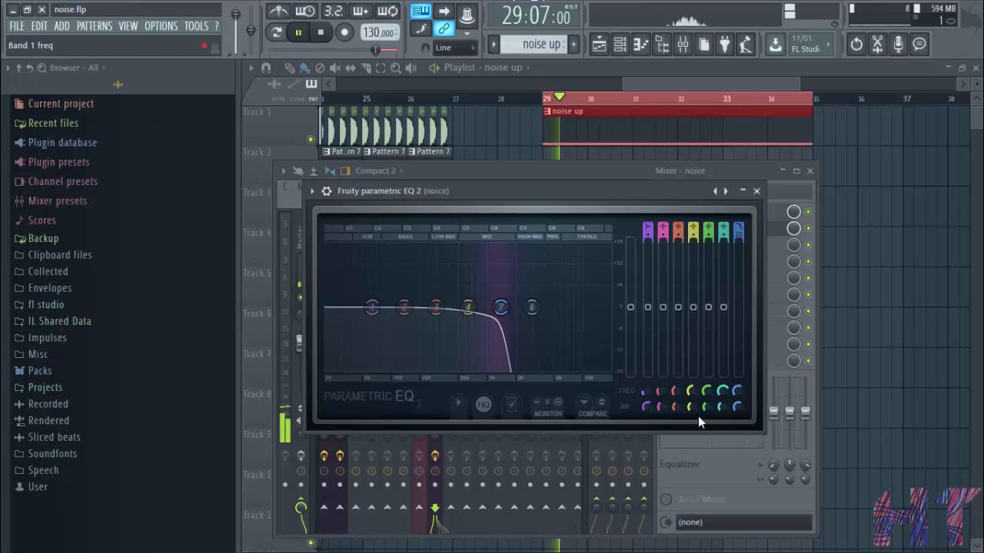
drag(738, 392, 738, 415)
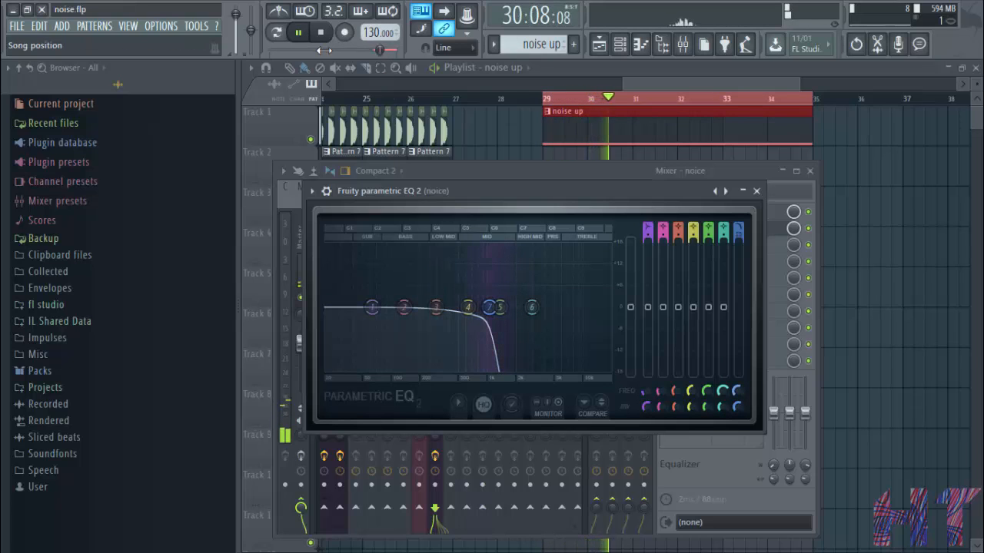
click(299, 34)
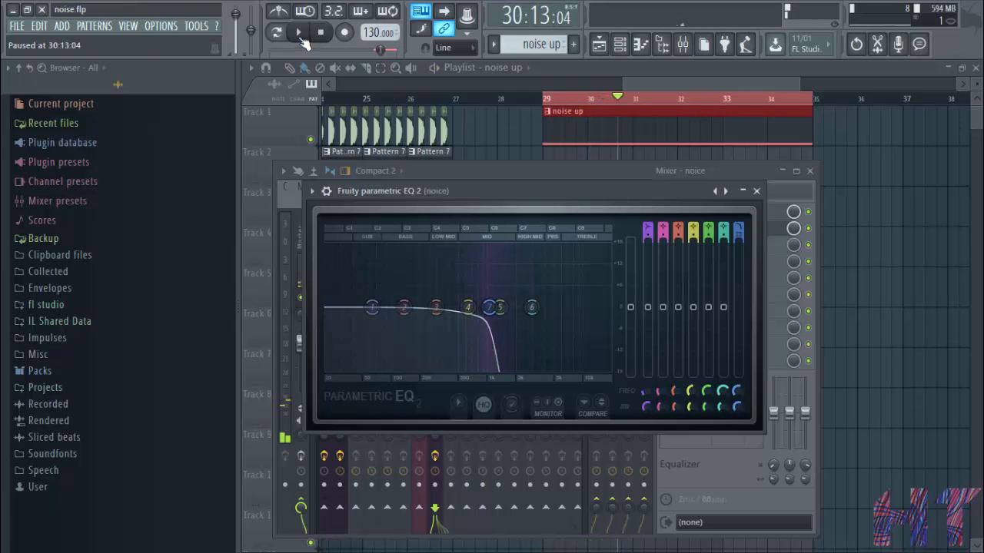
Step: Create an automation clip for band 7's frequency and raise its end point at bar 35 to near the top
right_click(738, 394)
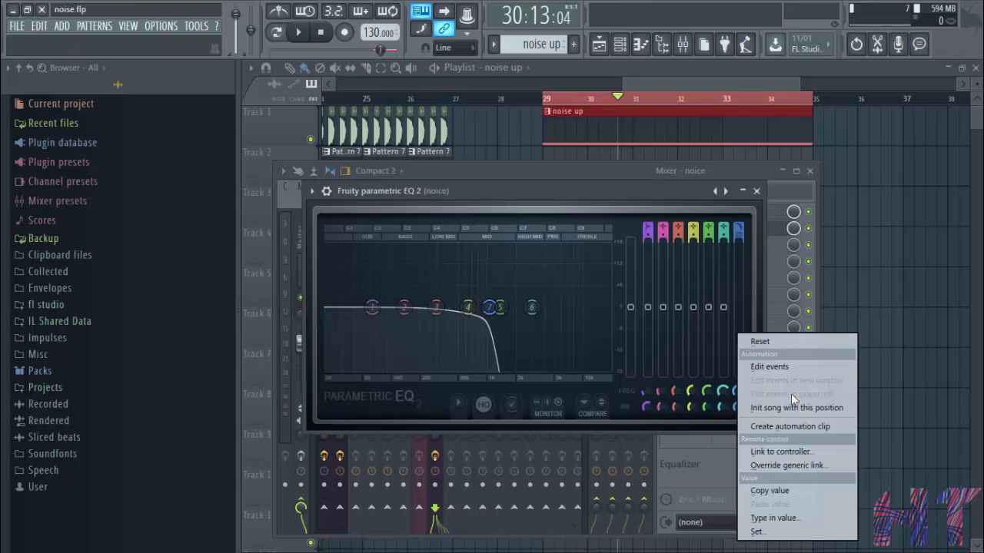
click(792, 426)
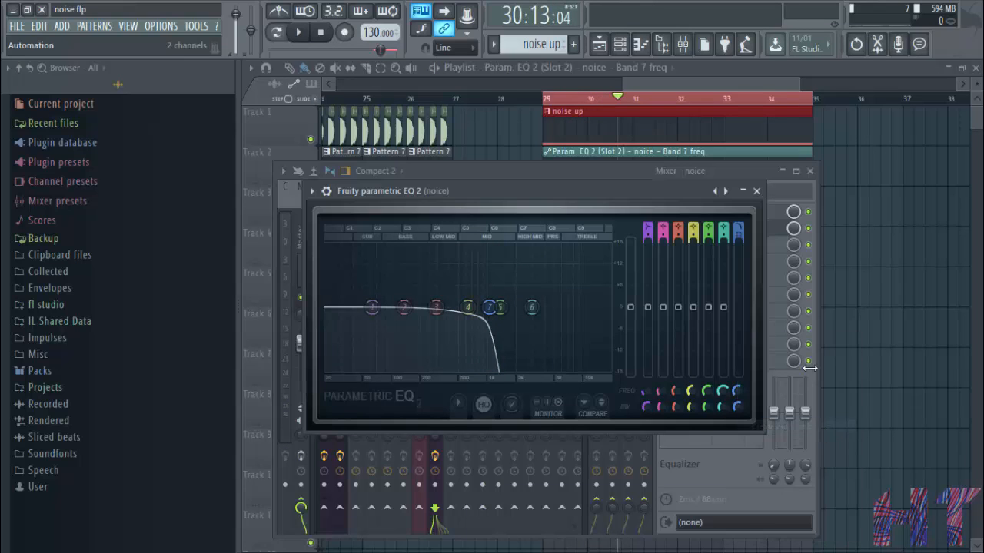
click(615, 96)
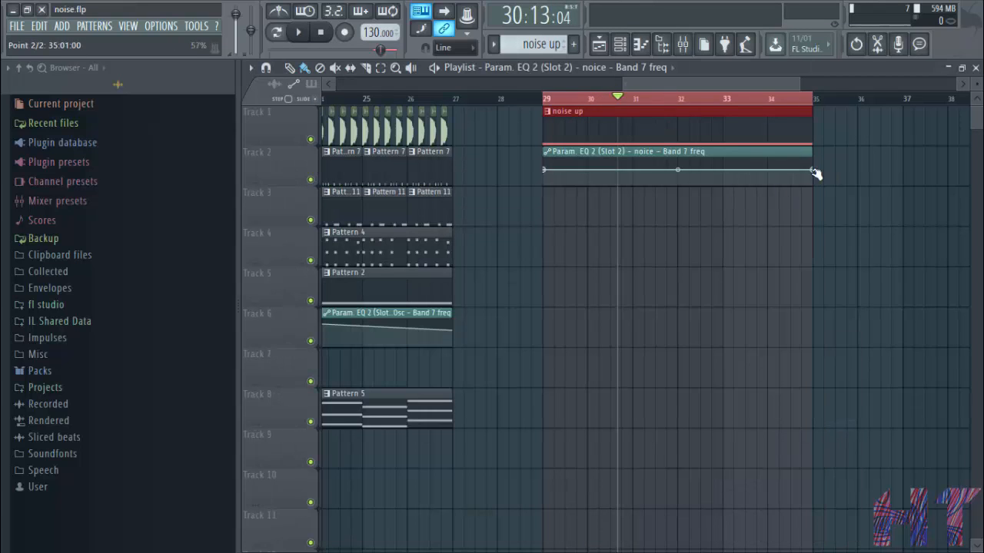
drag(815, 170, 813, 158)
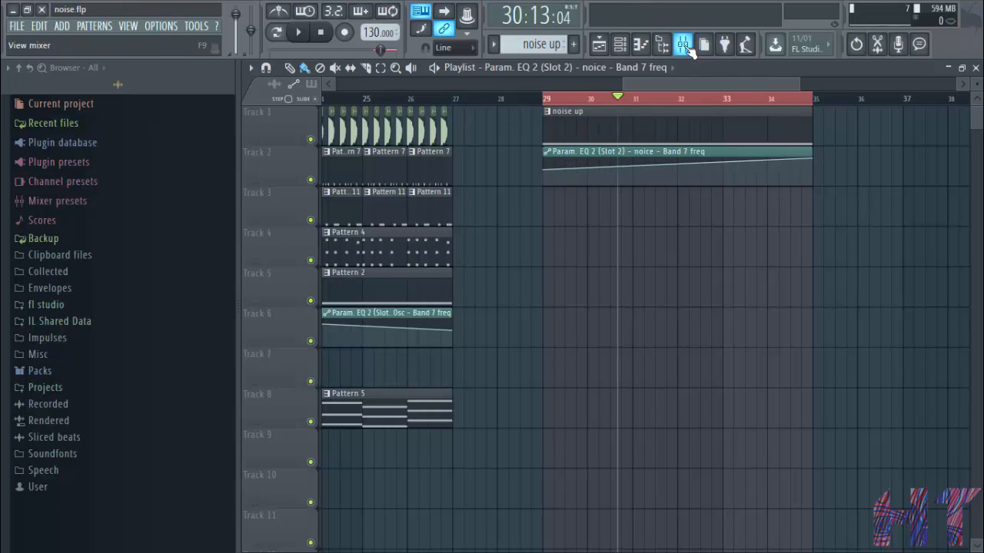
Step: Reopen the slot 2 EQ, set its window to Detached, and move it clear of the playlist and mixer slots
click(682, 44)
click(752, 230)
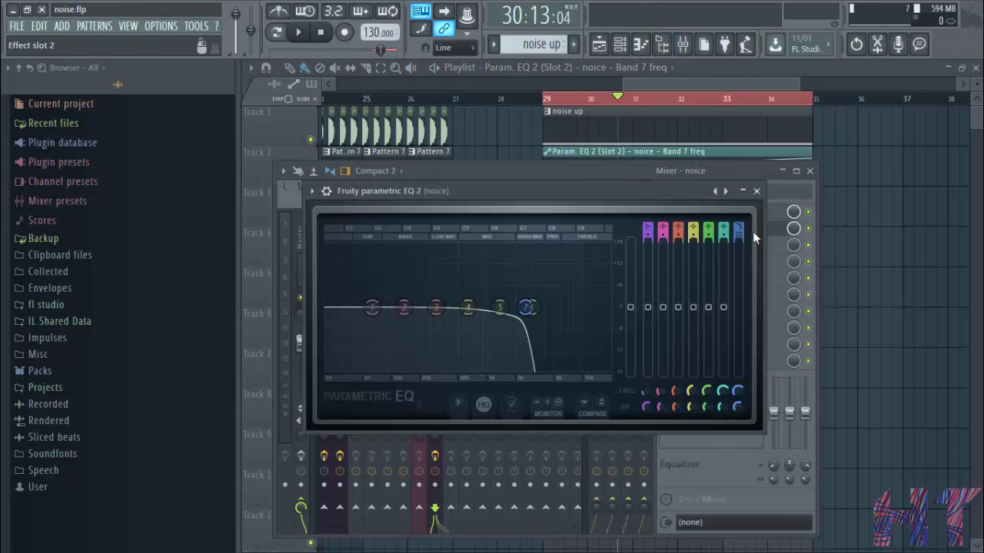
click(312, 192)
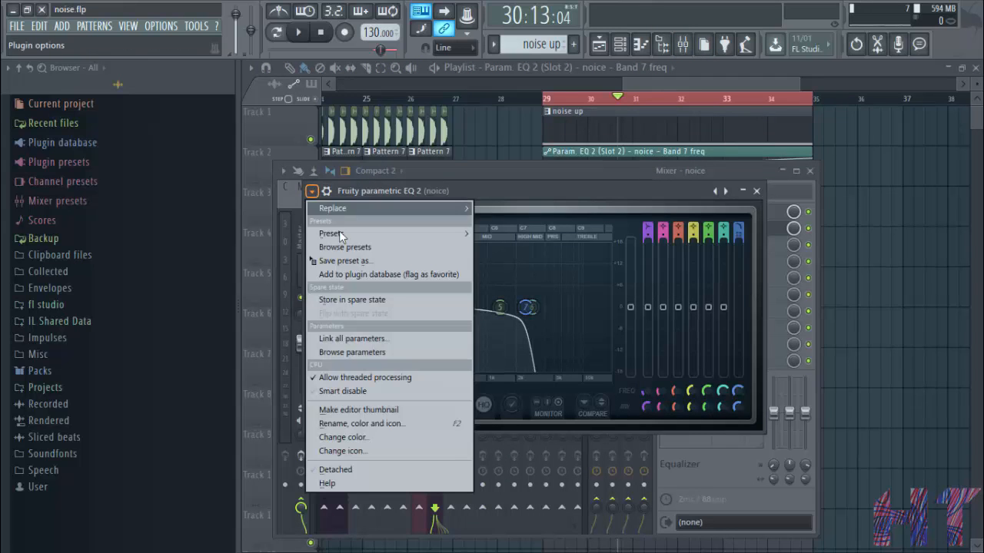
click(372, 469)
drag(582, 190, 738, 252)
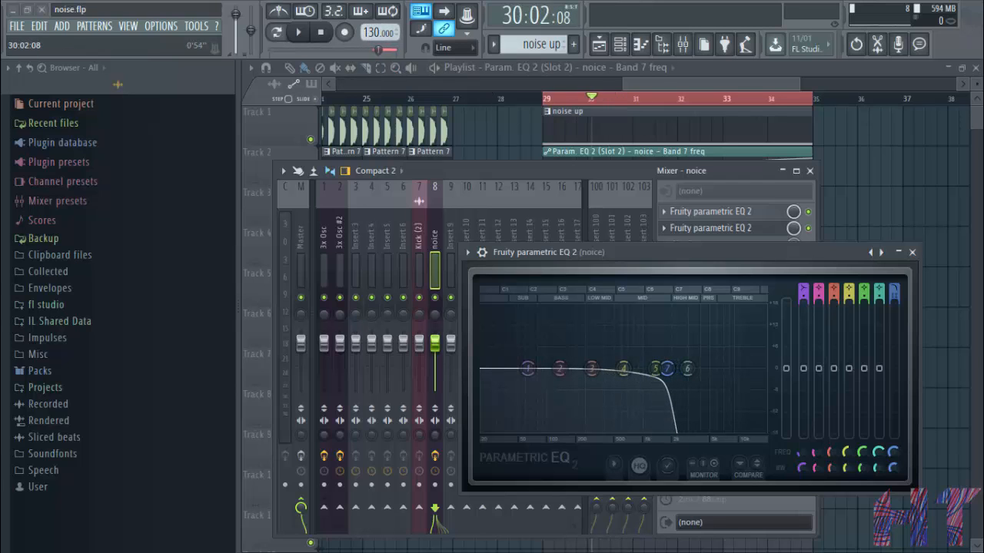
Step: Play the "noise up" section from bar 29 to hear the automated low pass sweep, and pause playback
click(321, 31)
key(space)
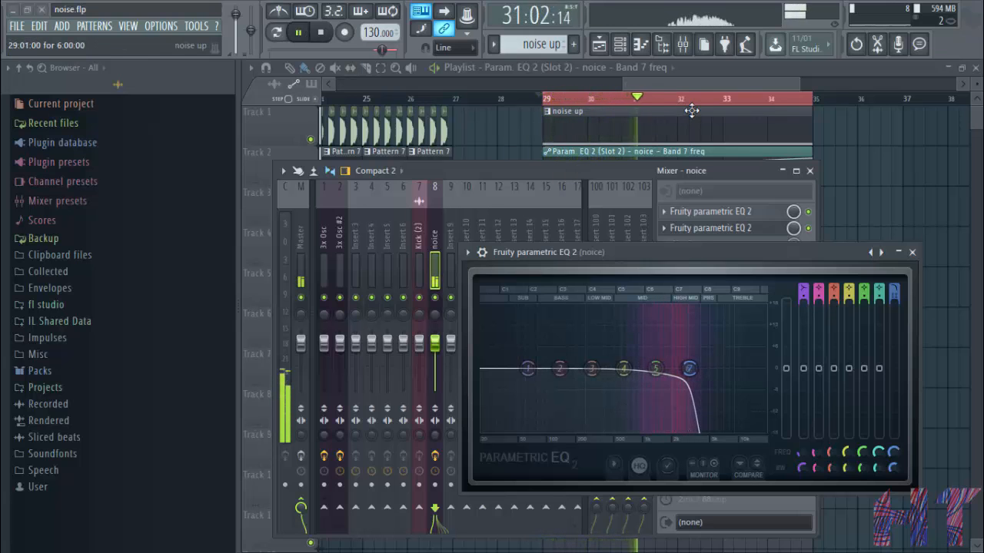
click(299, 32)
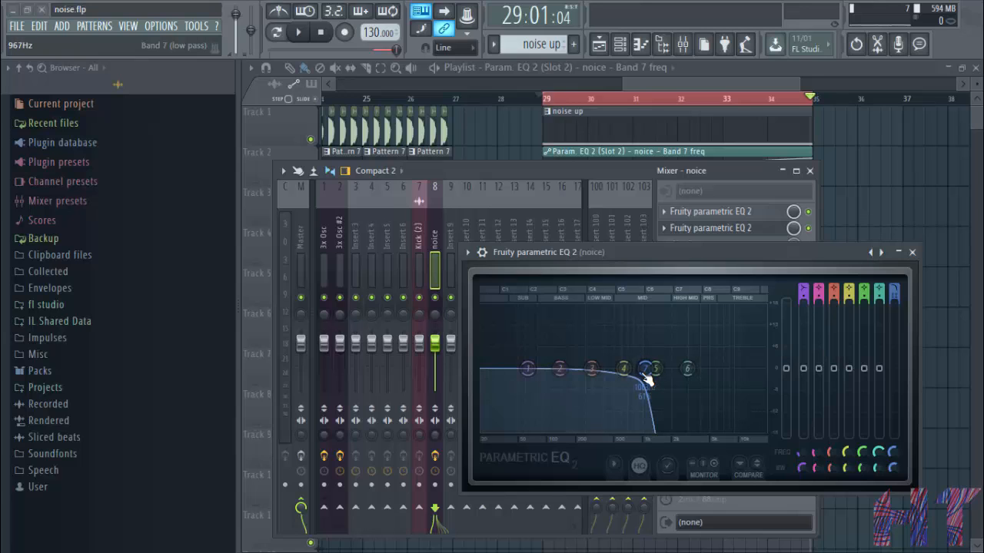
Step: Move band 7's cutoff by hand up to about 19.7 kHz and back down to between bands 4 and 5
drag(648, 379, 762, 367)
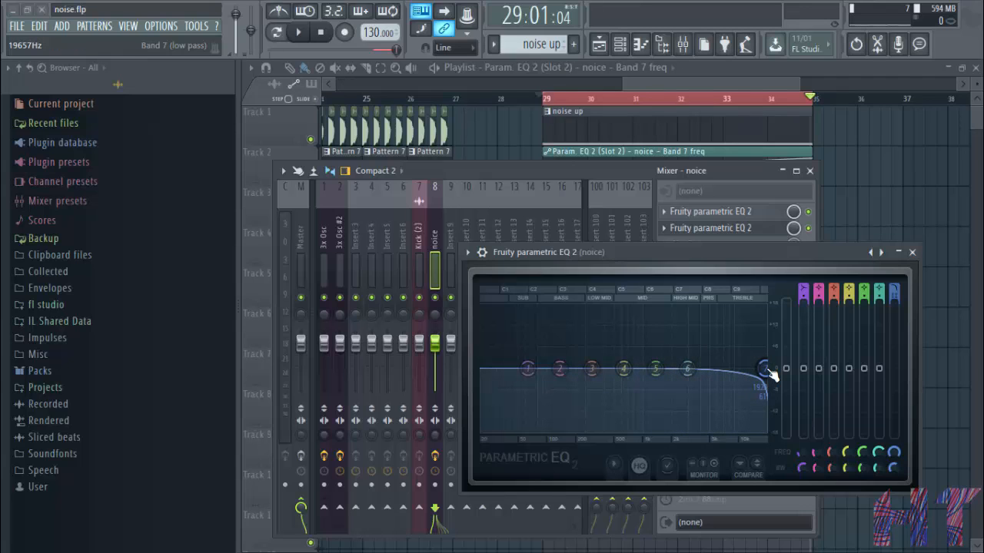
drag(764, 369, 639, 369)
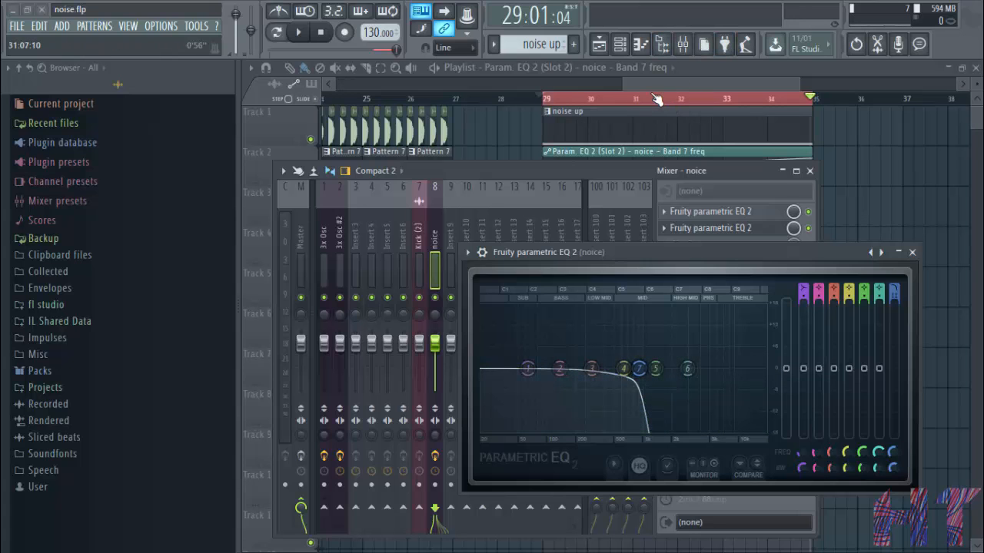
Step: Hide the mixer, lengthen the "noise up" pattern's C5 note to bar 12 in the piano roll, and close the piano roll
key(F9)
drag(657, 83, 681, 83)
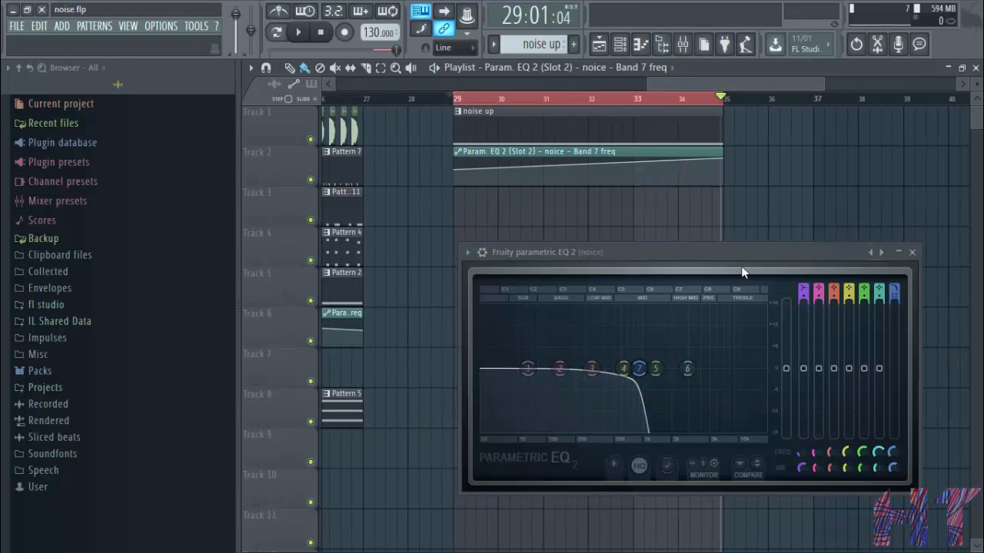
drag(749, 86, 791, 87)
double_click(522, 124)
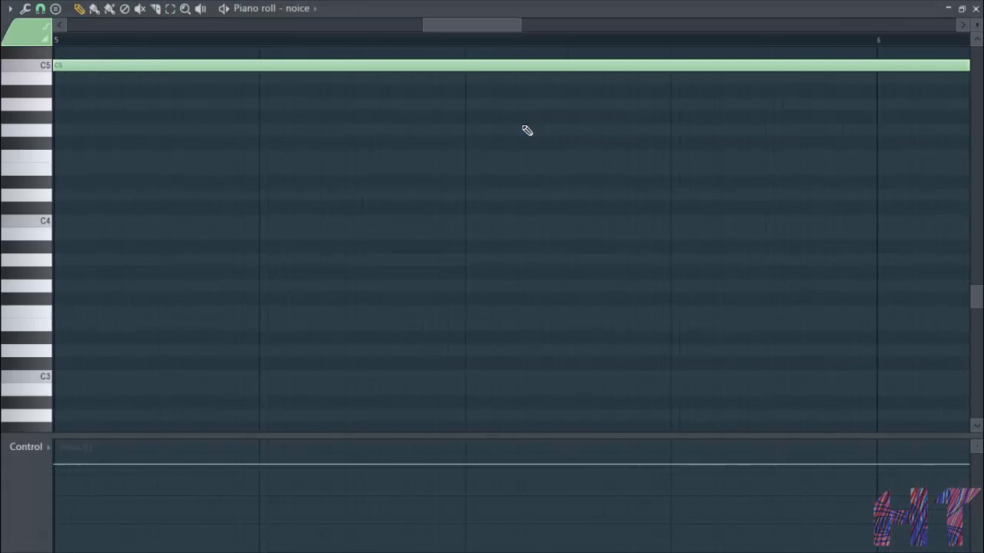
scroll(445, 42, up, 2)
scroll(444, 44, down, 3)
scroll(444, 43, down, 2)
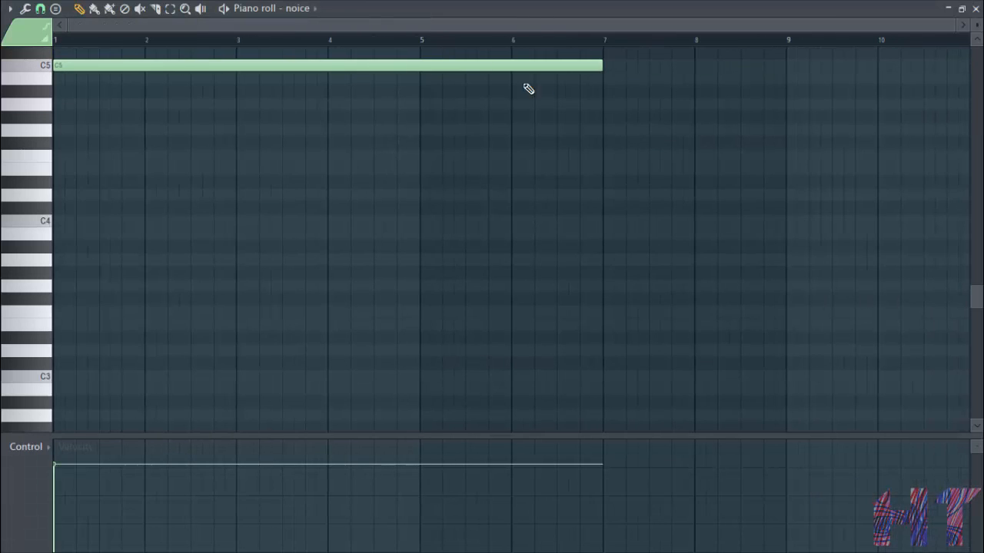
drag(605, 64, 856, 103)
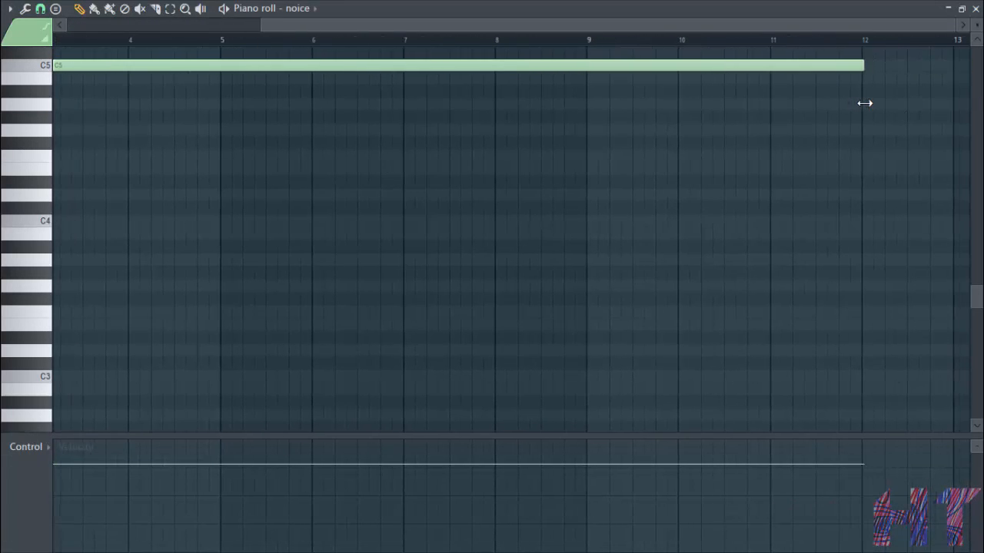
click(975, 8)
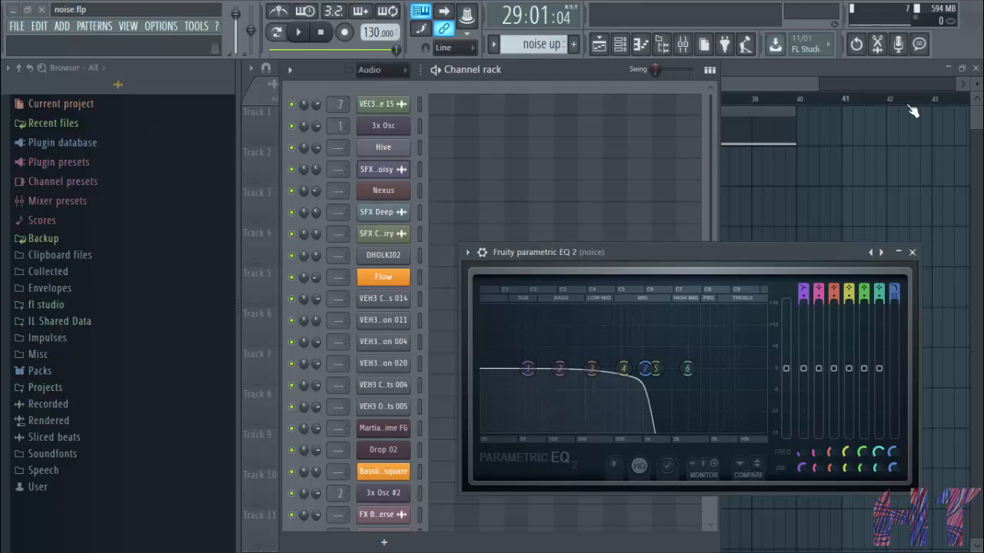
Step: Lengthen the noise Band 7 freq automation clip to bar 40 and move its end point from bar 35 to about bar 40
click(742, 87)
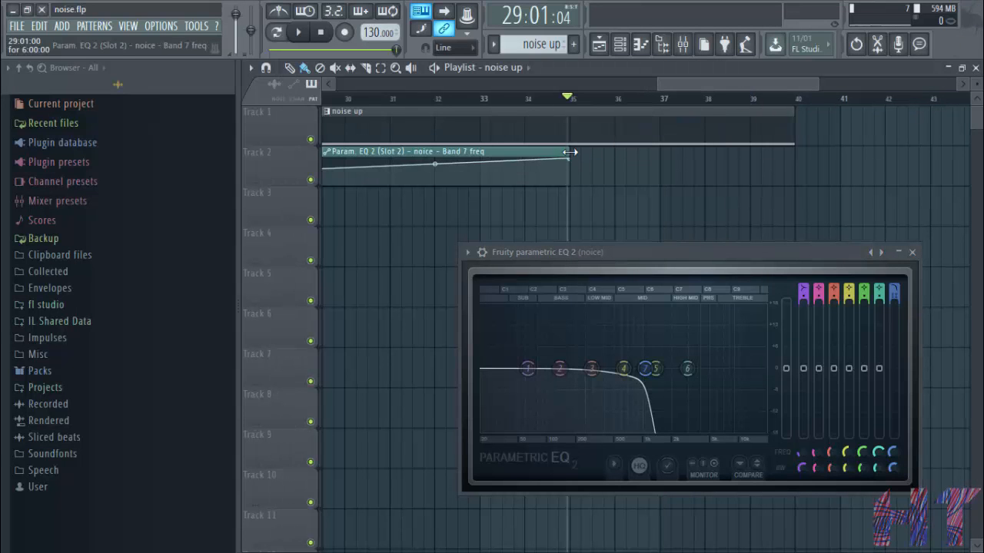
drag(573, 151, 788, 162)
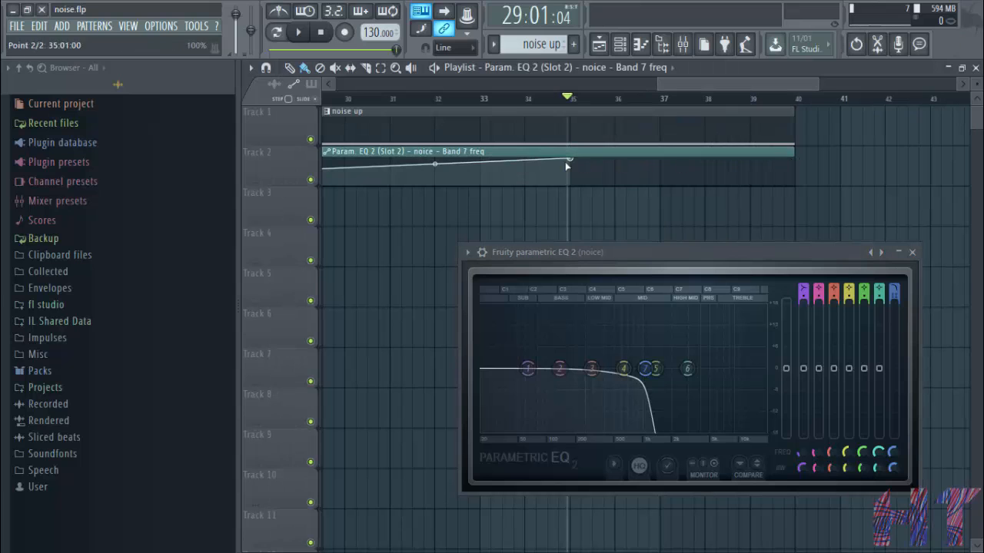
right_click(573, 163)
click(612, 387)
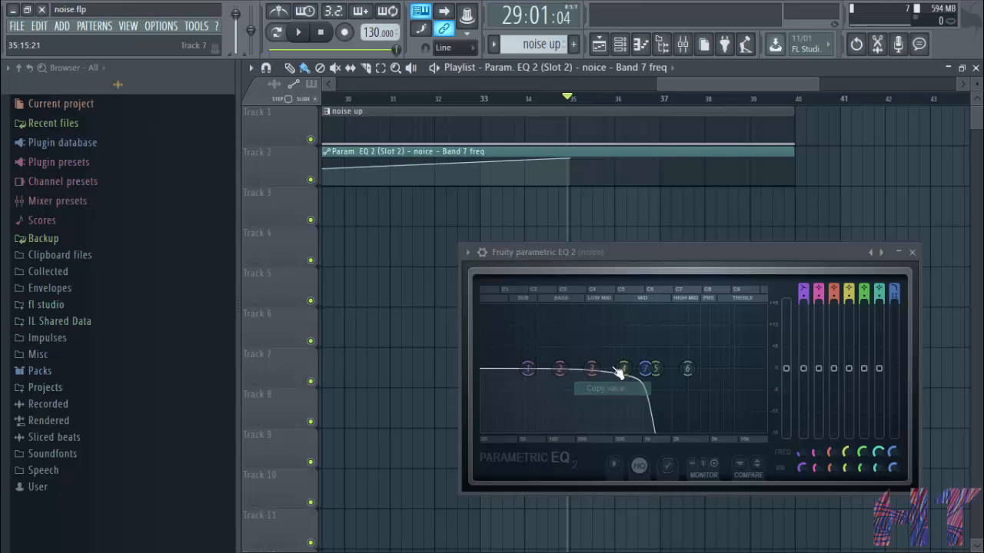
drag(572, 160, 799, 165)
drag(751, 84, 600, 181)
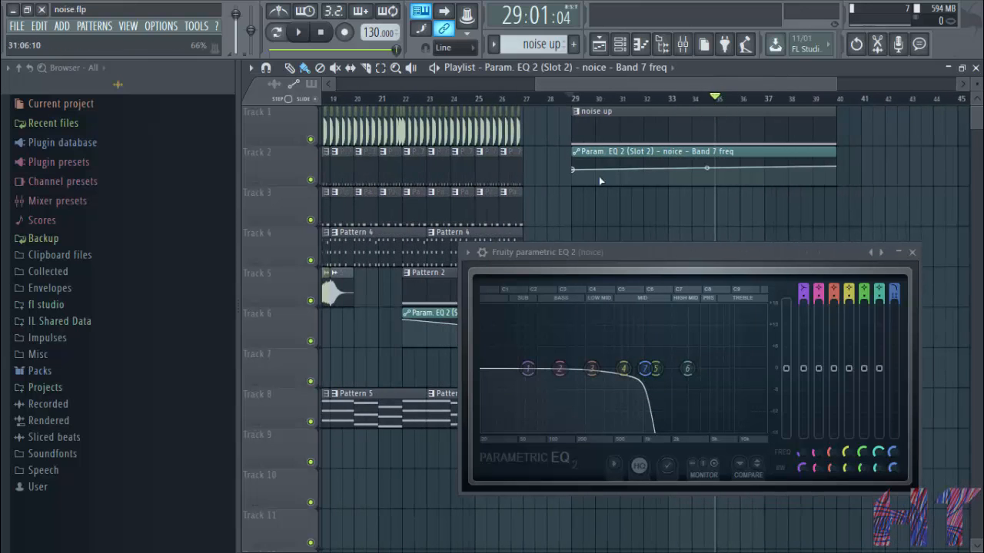
Step: Copy the automation start point's value onto the end point, extending the clip to bar 41 to reach it and trimming it back to bar 40
right_click(575, 174)
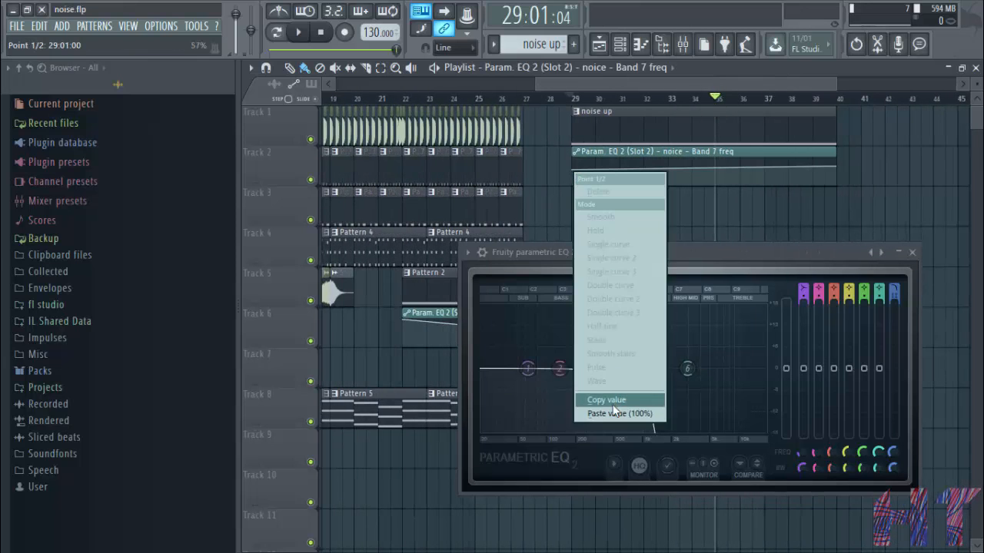
click(612, 403)
click(614, 408)
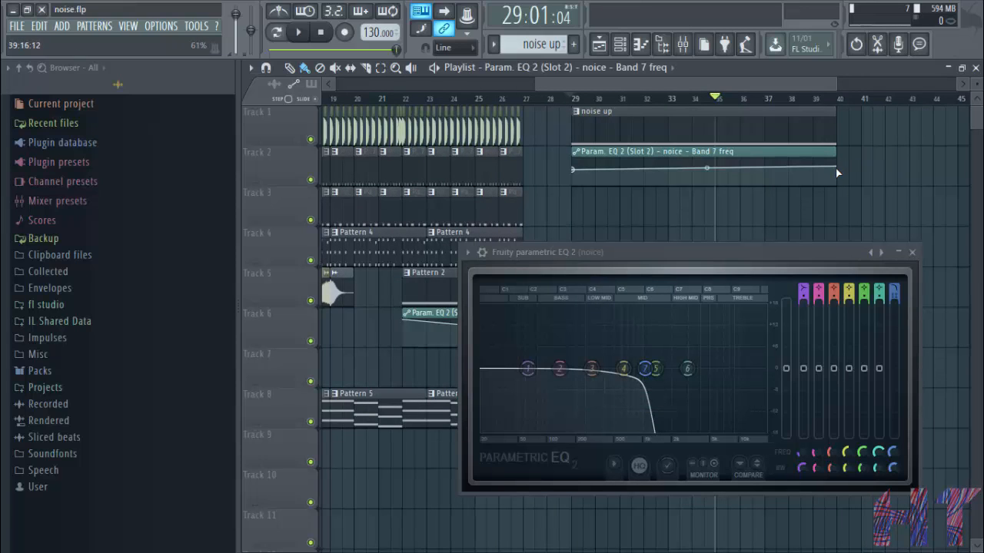
drag(837, 157, 859, 157)
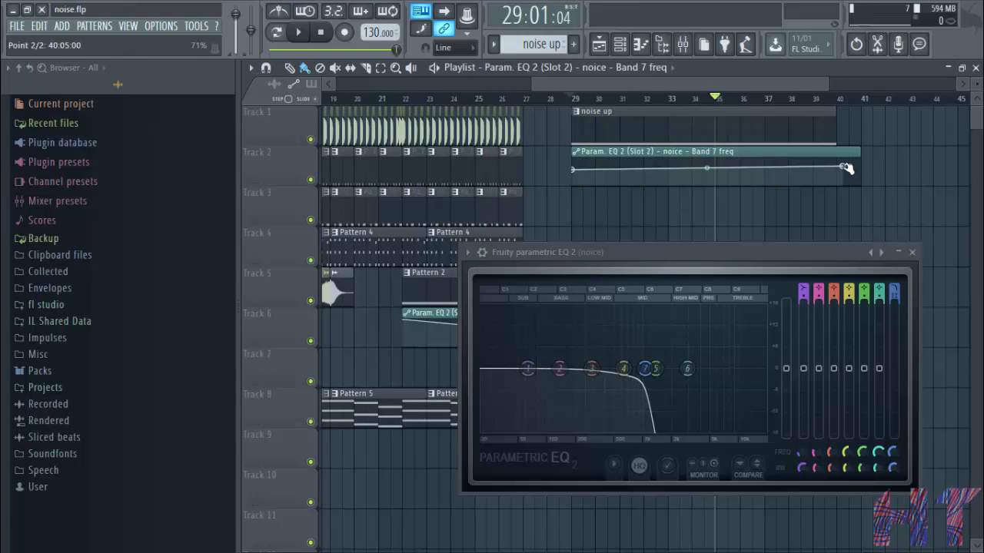
right_click(843, 166)
click(880, 410)
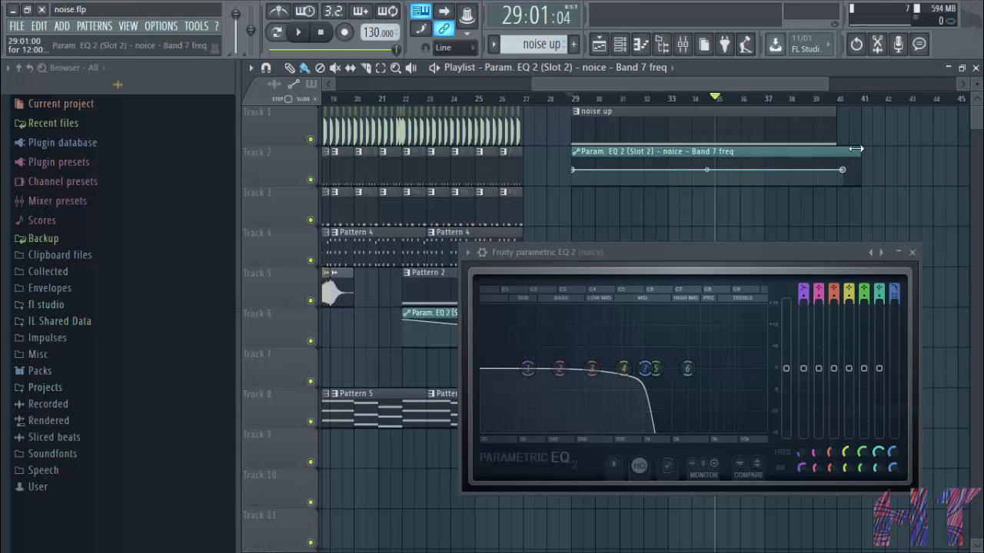
drag(859, 151, 836, 151)
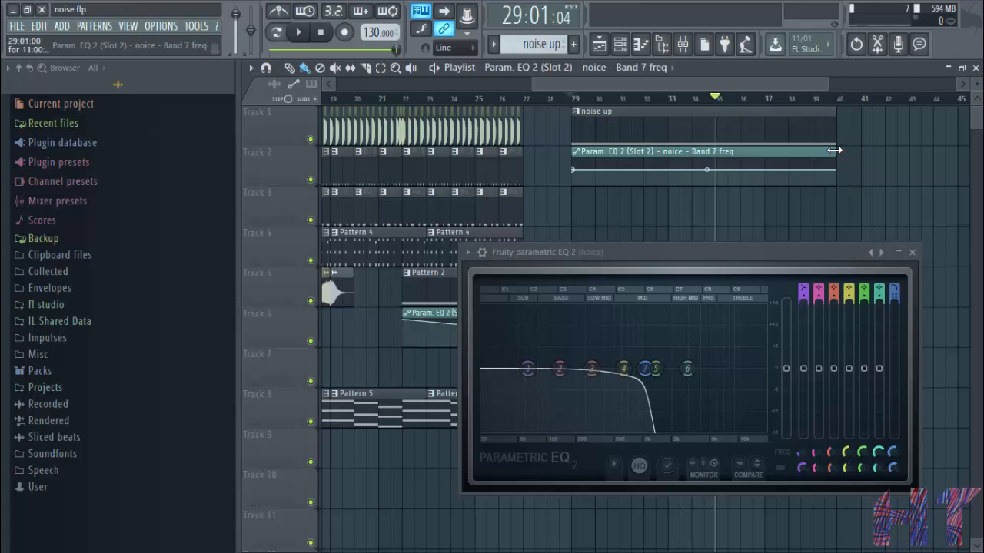
Step: Add an automation point midway in bar 34, raise it to 100%, and play the section from bar 29 past the peak
click(702, 169)
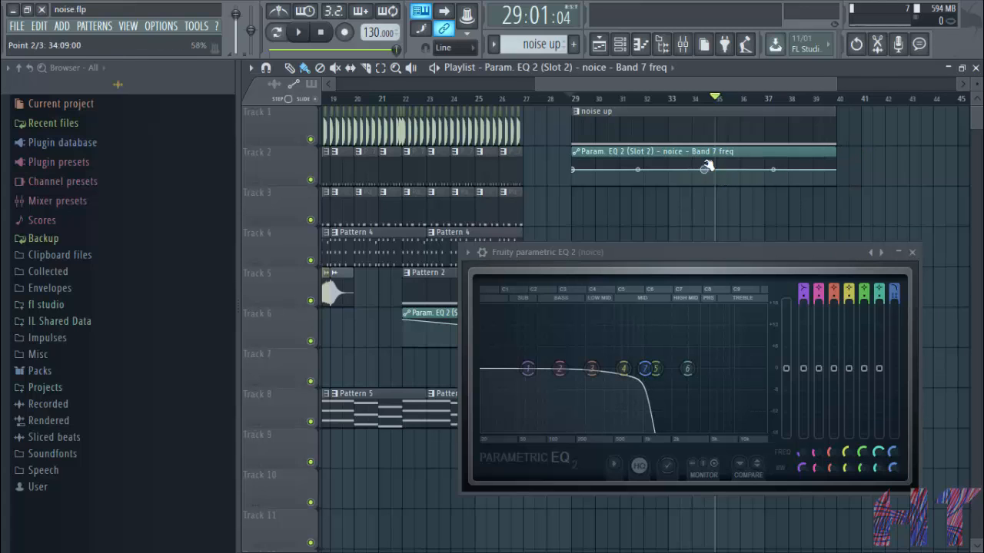
drag(707, 166, 708, 153)
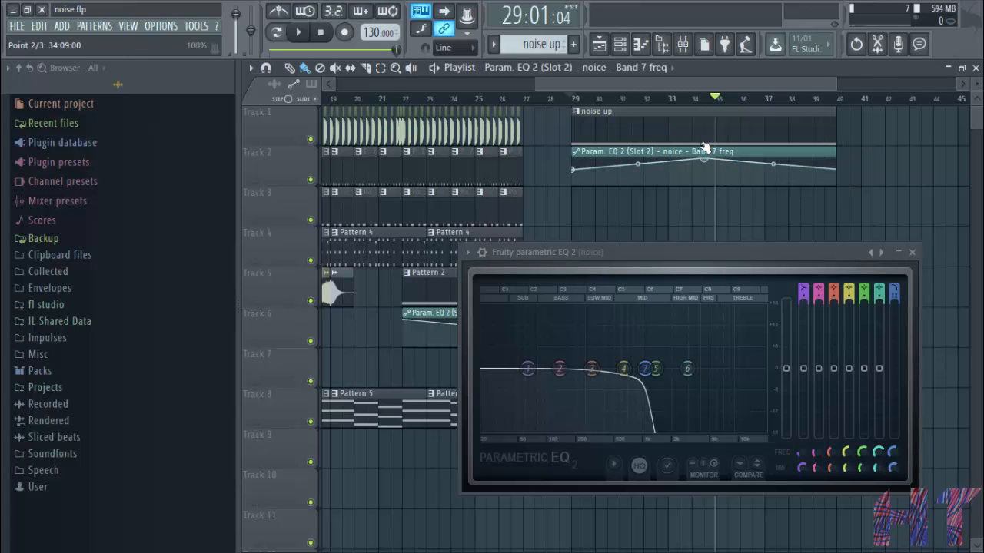
click(576, 98)
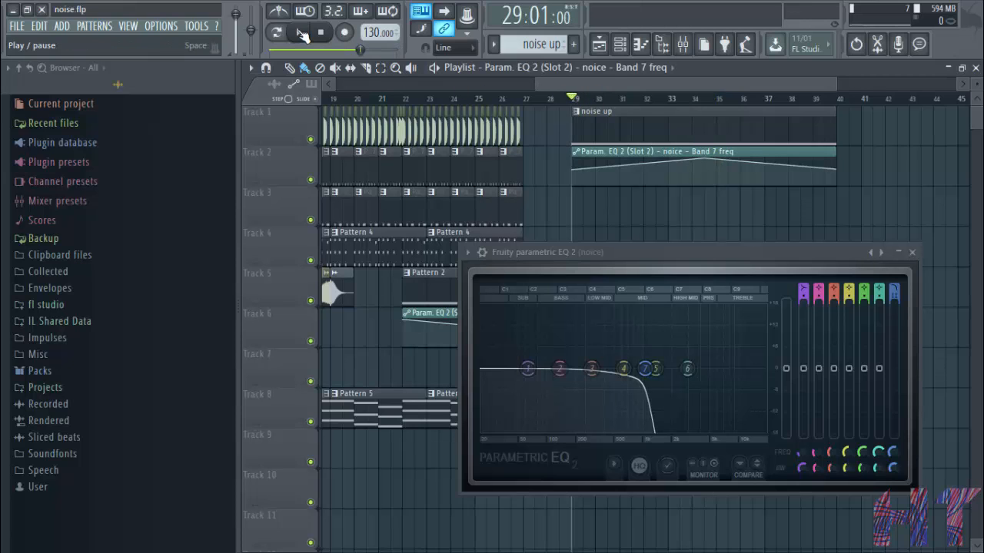
click(300, 33)
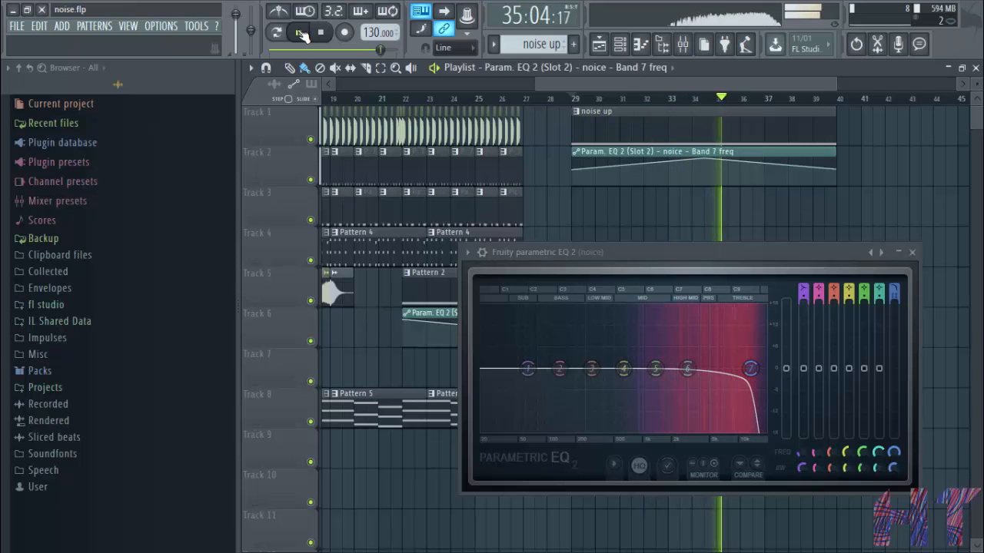
key(space)
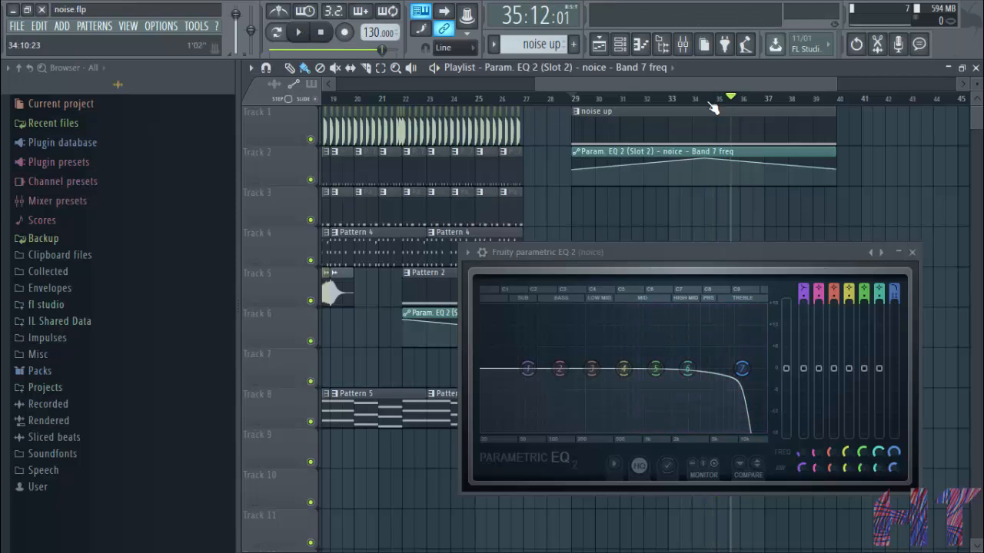
Step: Slice the "noise up" pattern clip and its Band 7 freq automation clip at the peak in bar 34, and clear the time selection
drag(707, 108, 583, 112)
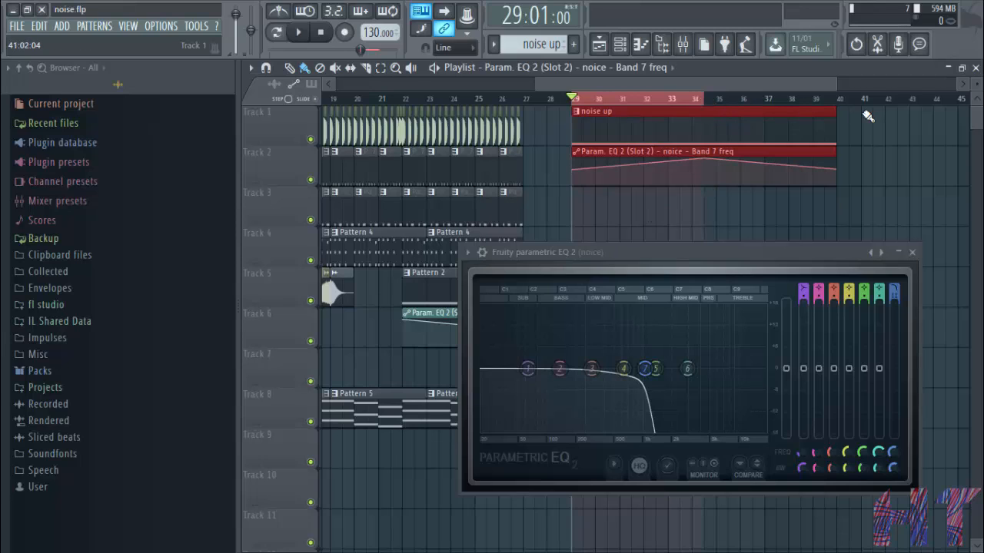
click(700, 98)
scroll(727, 92, up, 4)
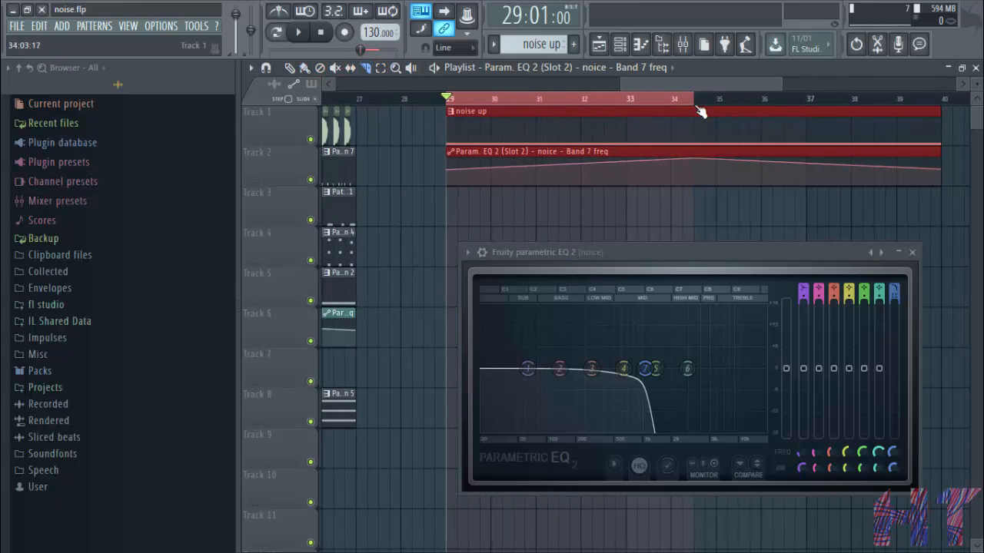
scroll(700, 114, up, 4)
drag(703, 108, 706, 104)
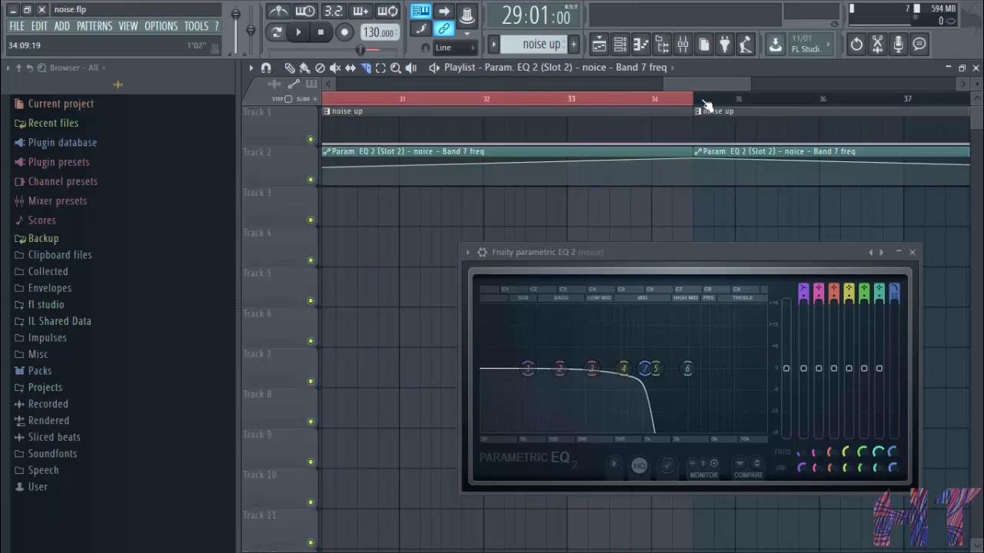
scroll(700, 111, down, 4)
click(447, 103)
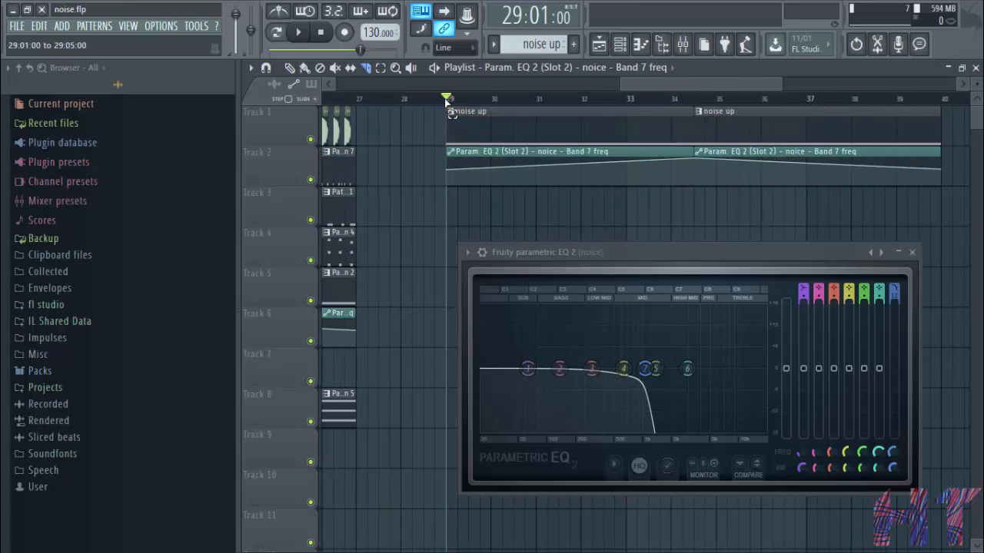
Step: Turn off the Detached option of the noise EQ window to uncover the earlier part of the playlist
scroll(684, 108, down, 5)
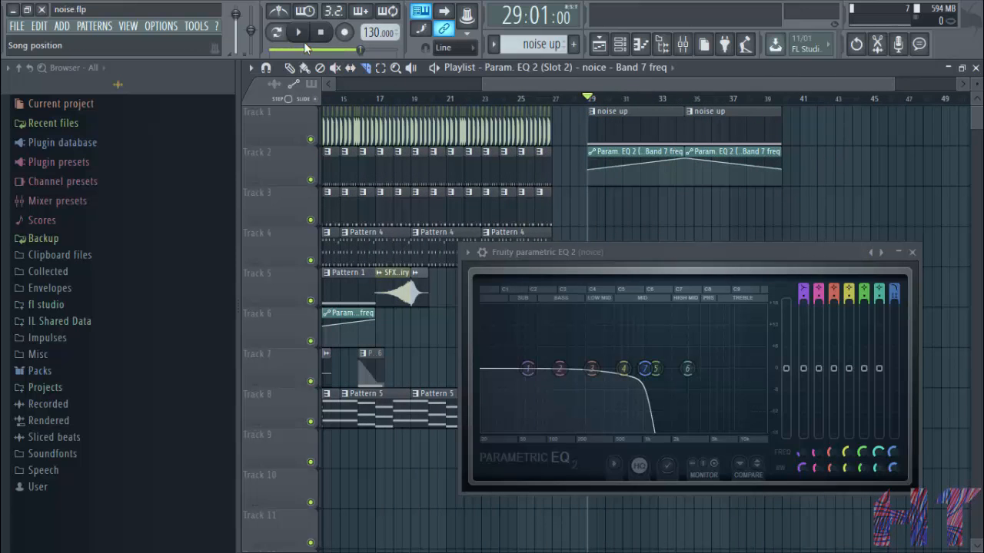
drag(609, 80, 471, 79)
drag(725, 244, 735, 244)
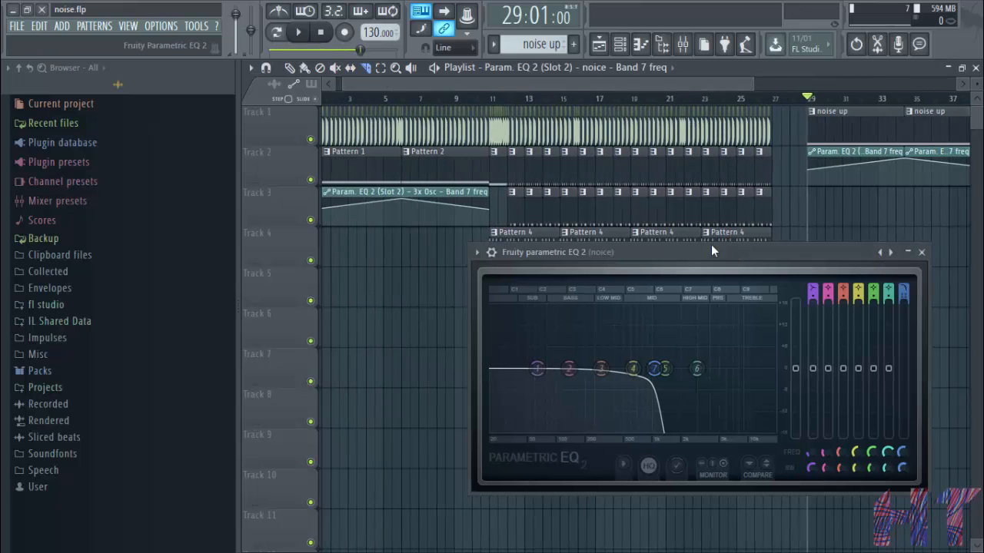
click(479, 254)
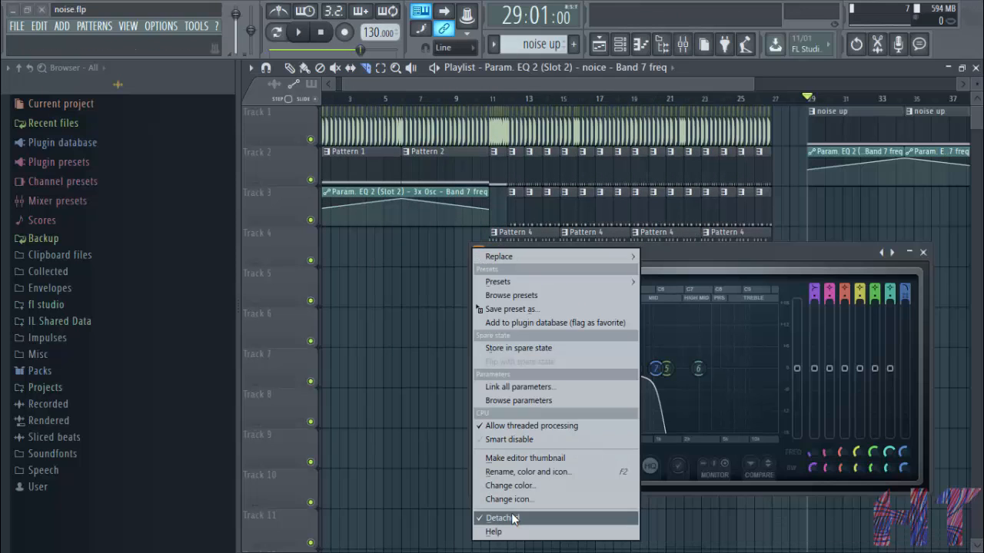
click(511, 515)
Step: Leave only tracks 5 and 6 unmuted and play the existing riser under Pattern 1 from just before bar 12
click(511, 95)
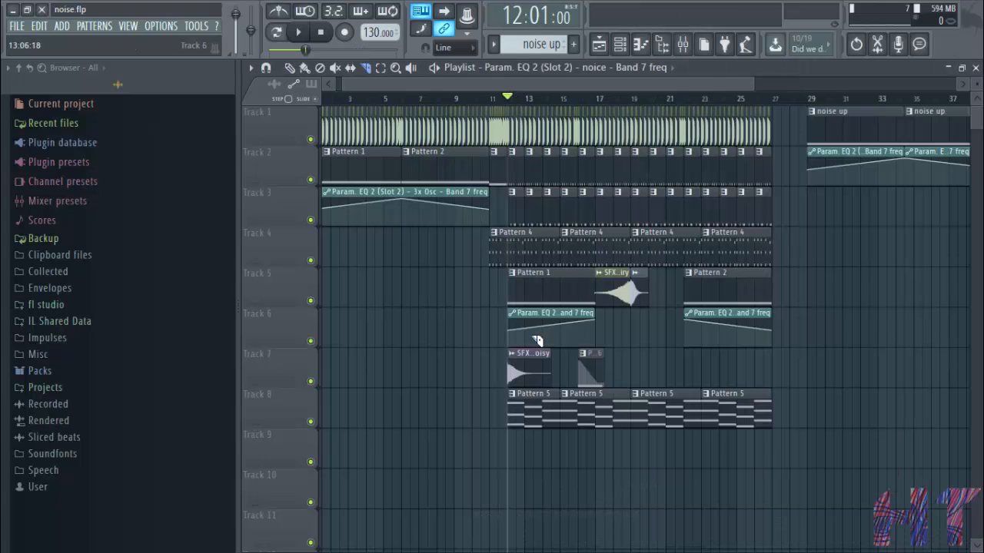
right_click(310, 341)
click(311, 301)
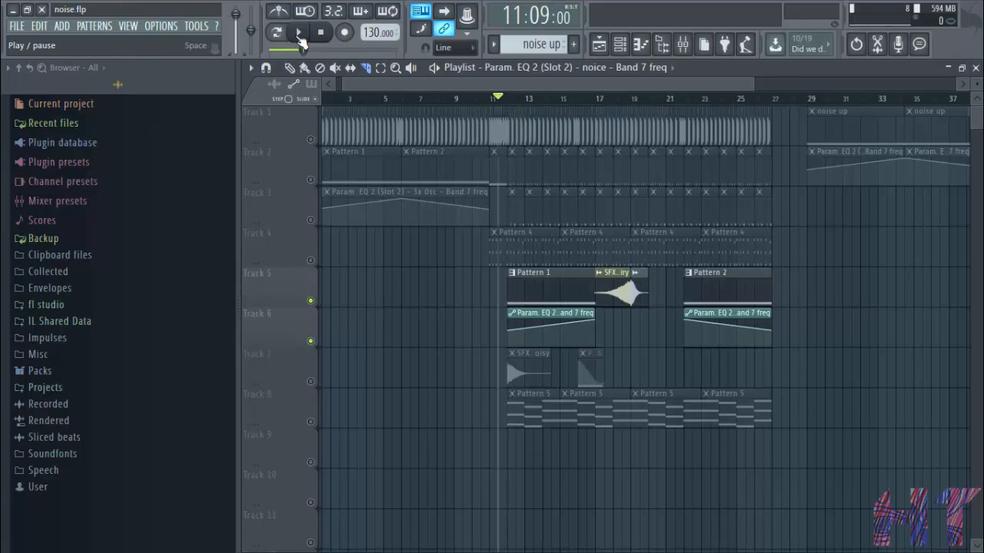
click(298, 31)
scroll(559, 104, up, 3)
scroll(559, 109, up, 2)
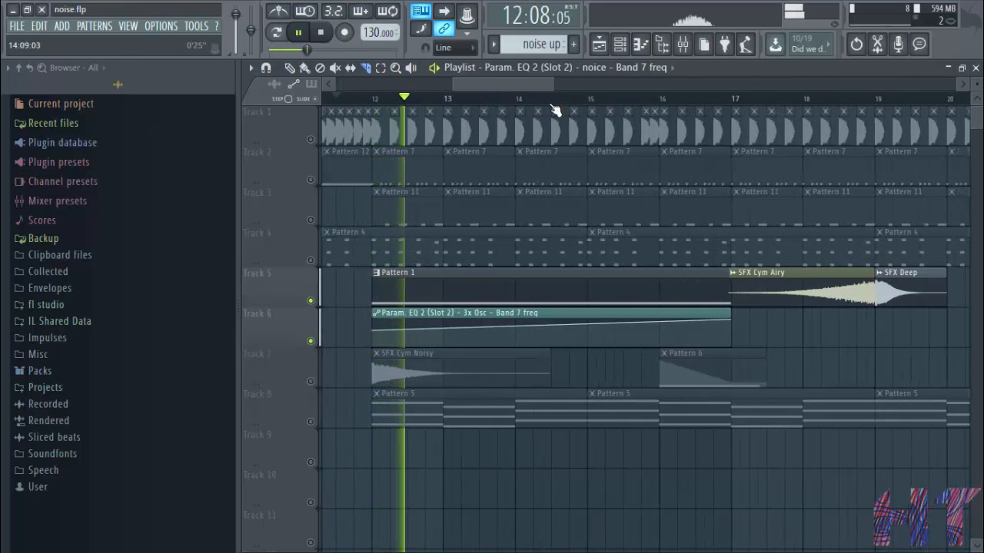
Step: Unmute track 1, move playback to bar 22 to hear the falling sweep under Pattern 2, and pause at its end
click(311, 140)
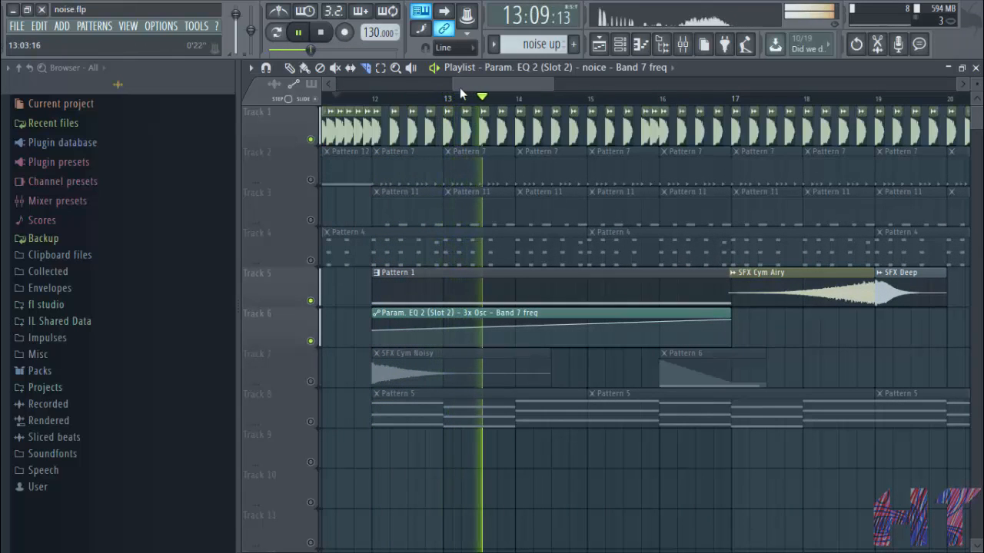
drag(477, 82, 557, 81)
click(553, 102)
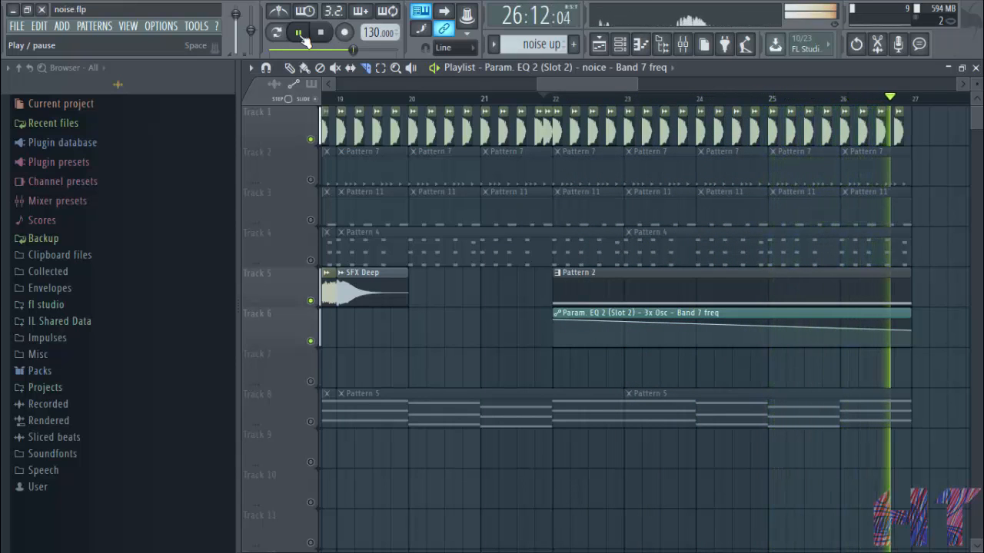
click(299, 32)
Step: Unmute track 2 and bring the gap between bar 27 and the "noise up" clips at bar 29 into view
scroll(826, 347, down, 3)
scroll(807, 307, up, 3)
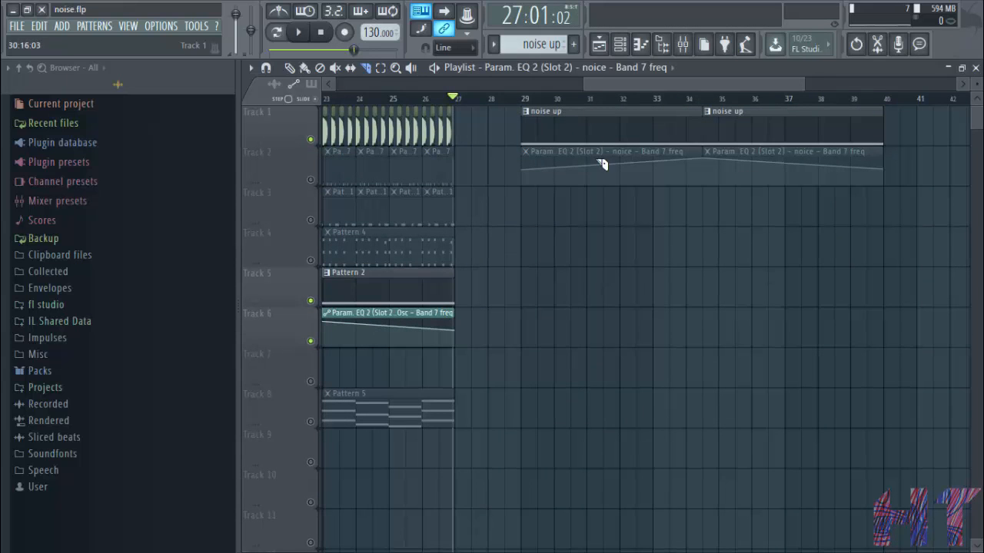
click(310, 180)
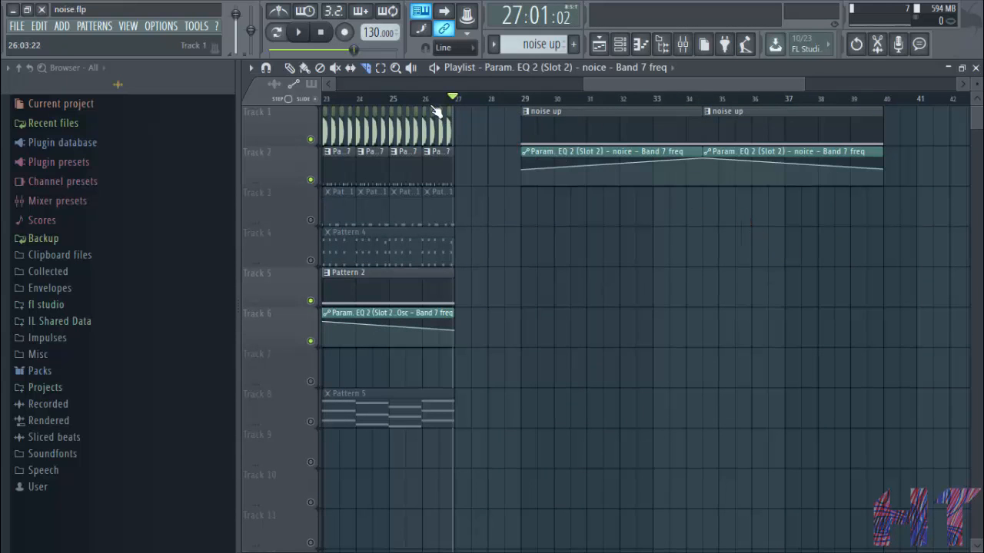
scroll(436, 113, up, 5)
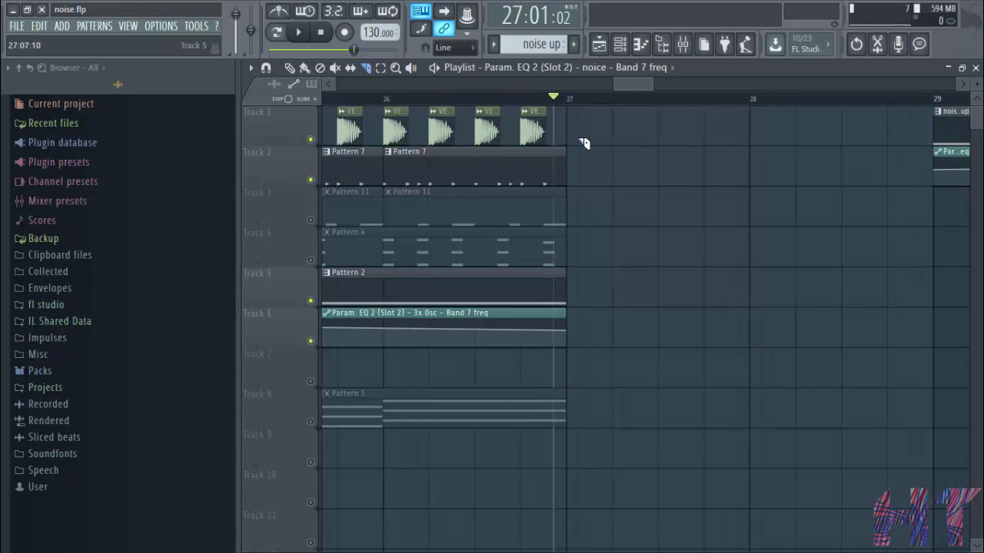
scroll(572, 102, down, 2)
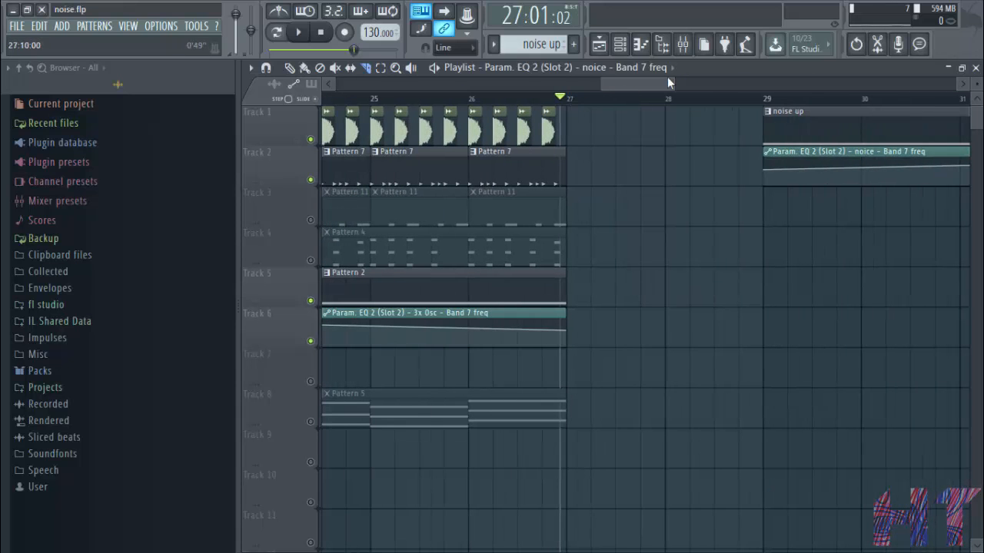
Step: Paint VEC3 Bassdrums Trance 15 kick clips along track 3 beneath both "noise up" clips, from bar 29 to bar 40
scroll(665, 117, down, 2)
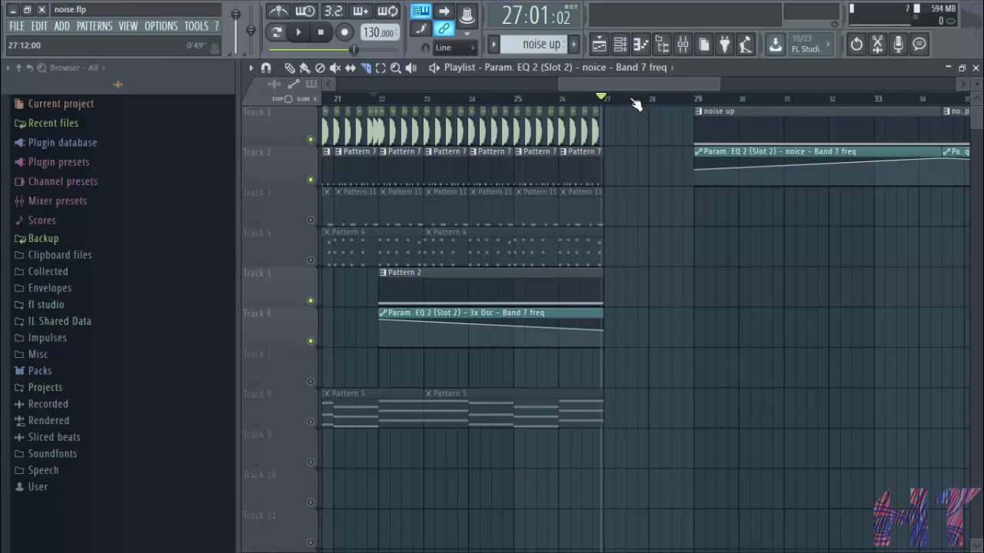
scroll(603, 117, up, 2)
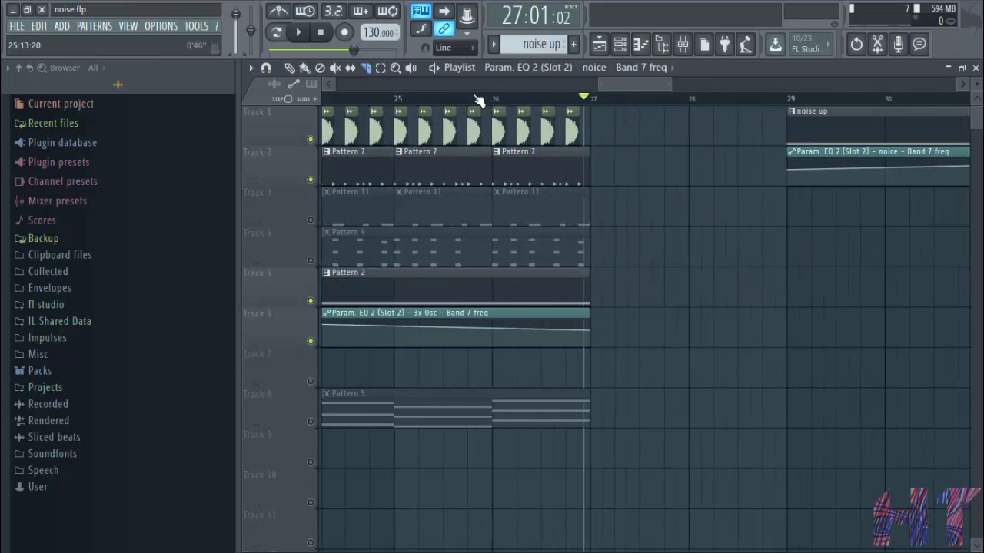
click(289, 68)
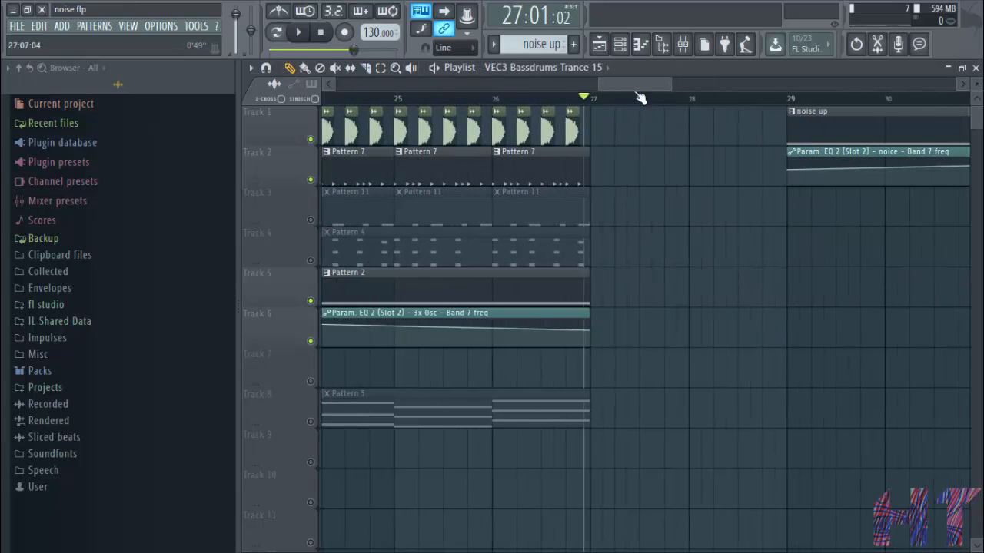
scroll(679, 81, right, 5)
scroll(658, 89, down, 2)
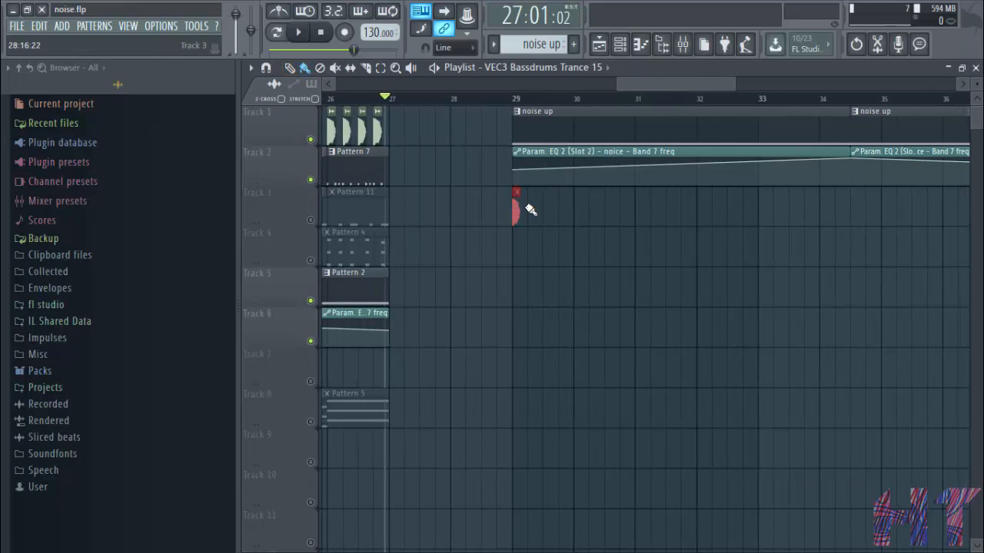
mouse_move(528, 210)
mouse_down()
mouse_move(970, 223)
mouse_move(889, 169)
mouse_up()
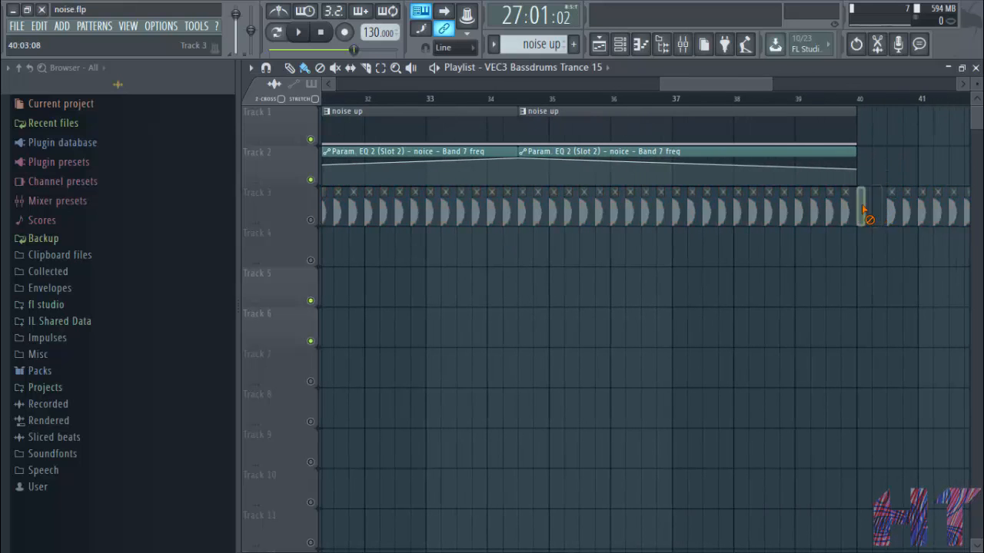
right_click(891, 211)
scroll(696, 98, down, 3)
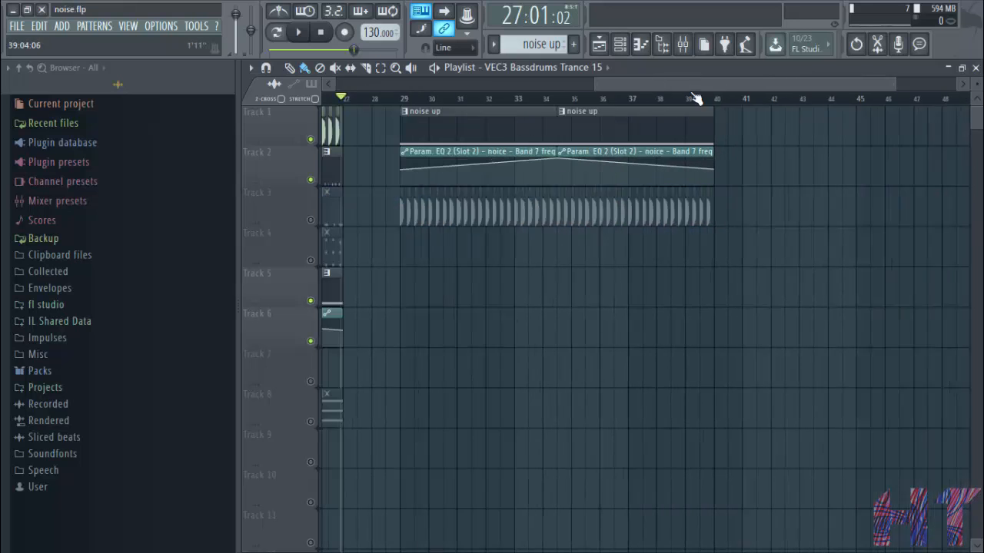
Step: Place an extra kick clip on track 4 just before the second "noise up" clip and unmute tracks 3 and 4
scroll(695, 98, down, 2)
scroll(758, 99, up, 4)
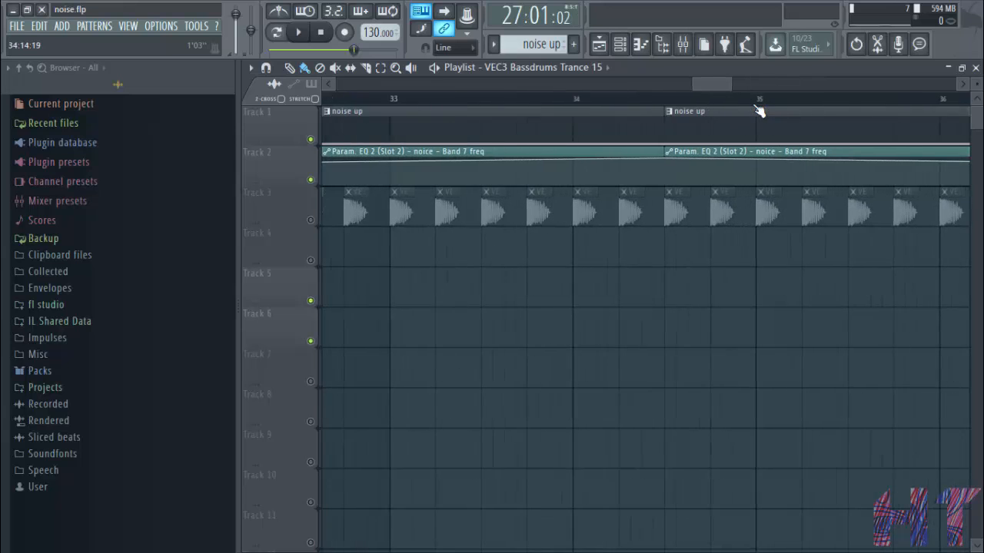
scroll(757, 111, up, 2)
drag(584, 261, 567, 249)
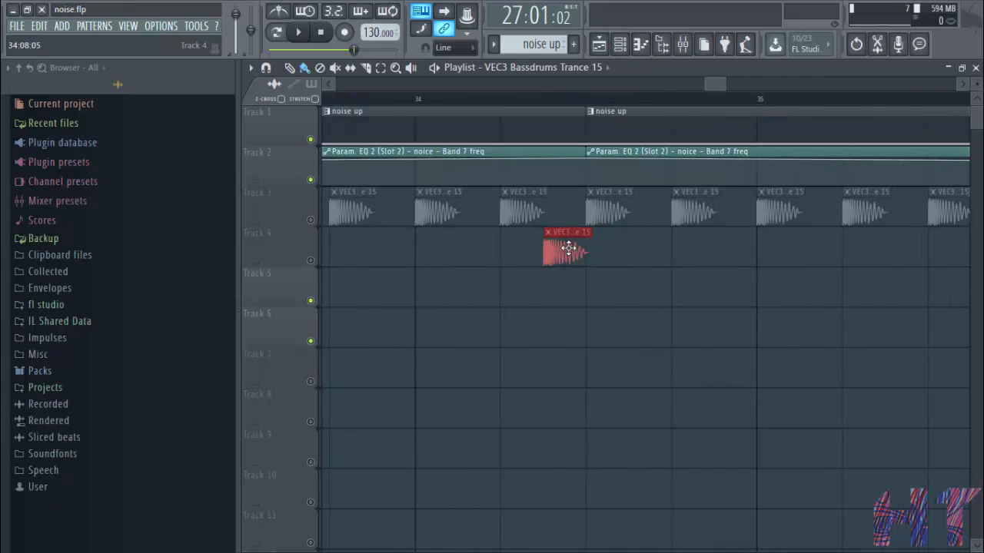
scroll(578, 106, down, 3)
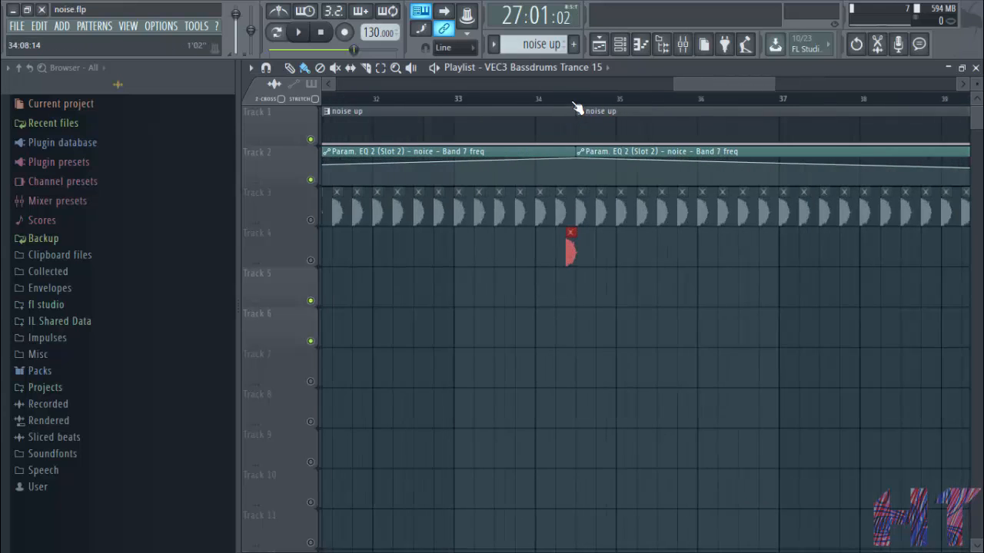
click(311, 260)
Step: Route the VEC3 Bassdrums Trance 15 kick sample to mixer track 12
drag(719, 81, 669, 85)
scroll(516, 104, up, 5)
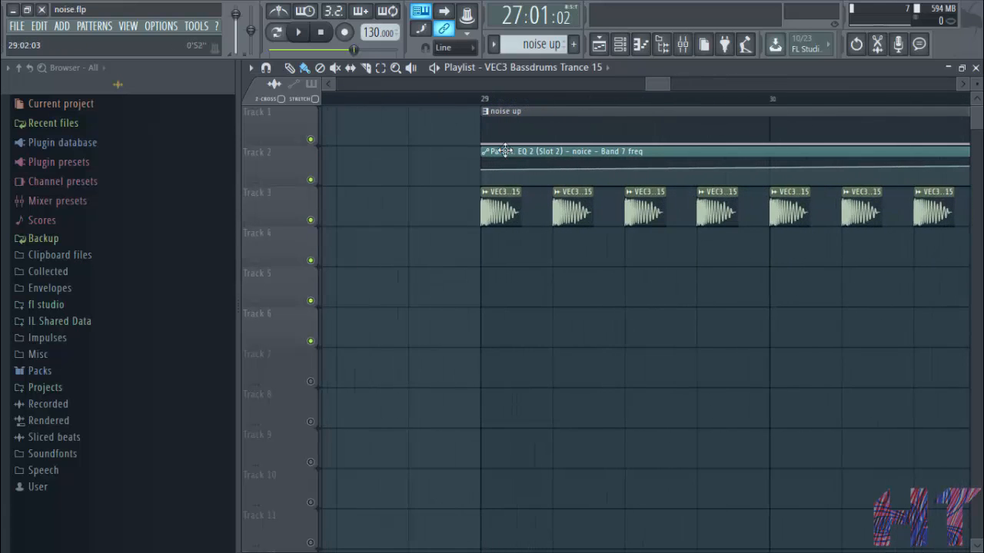
double_click(572, 211)
drag(644, 275, 588, 230)
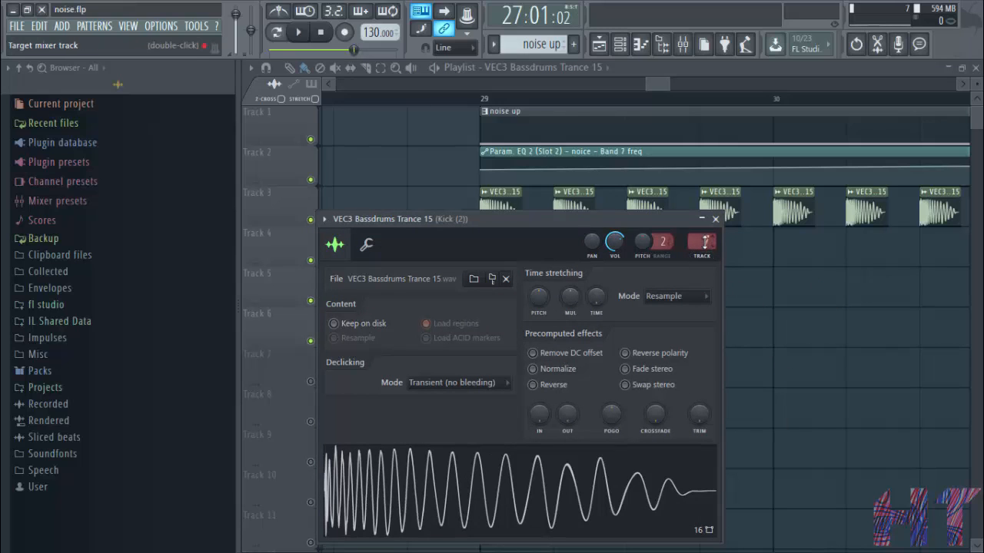
click(714, 220)
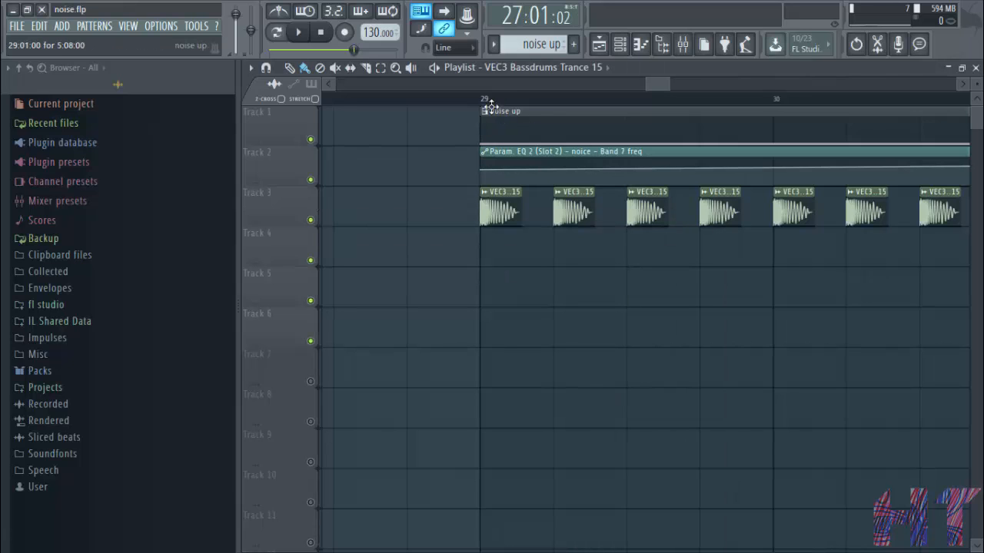
double_click(504, 206)
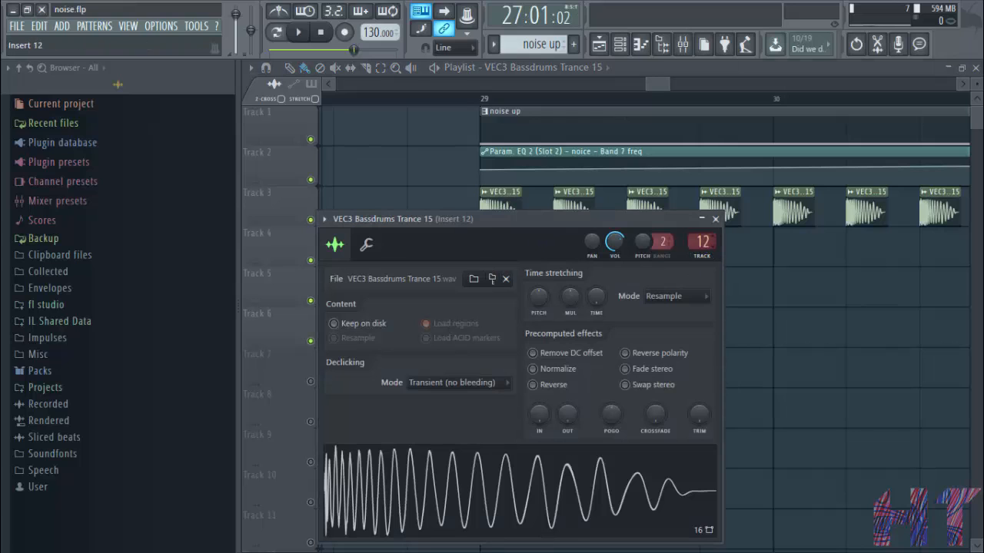
click(715, 218)
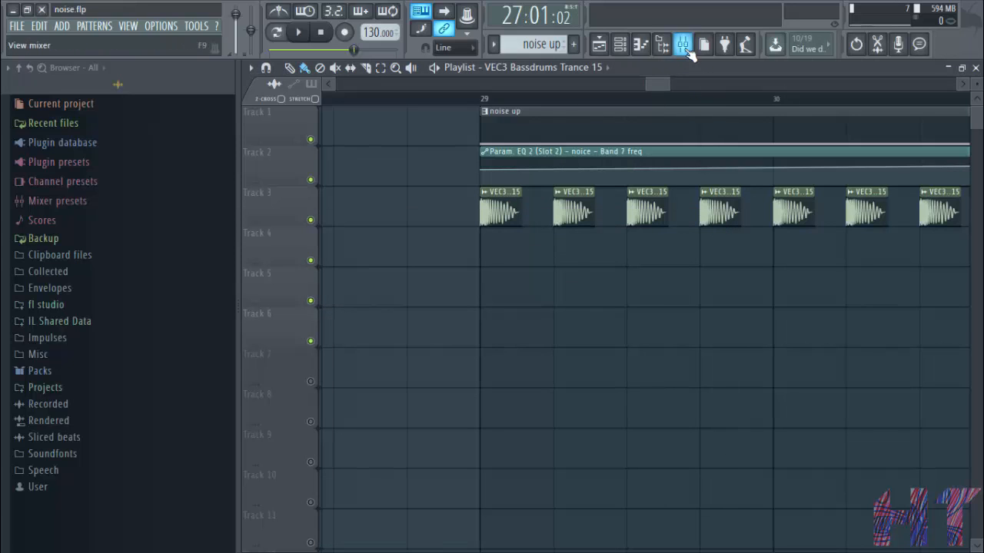
Step: Solo playlist track 3, play the kicks from bar 29 while checking their signal on mixer insert 12, and pause
right_click(310, 220)
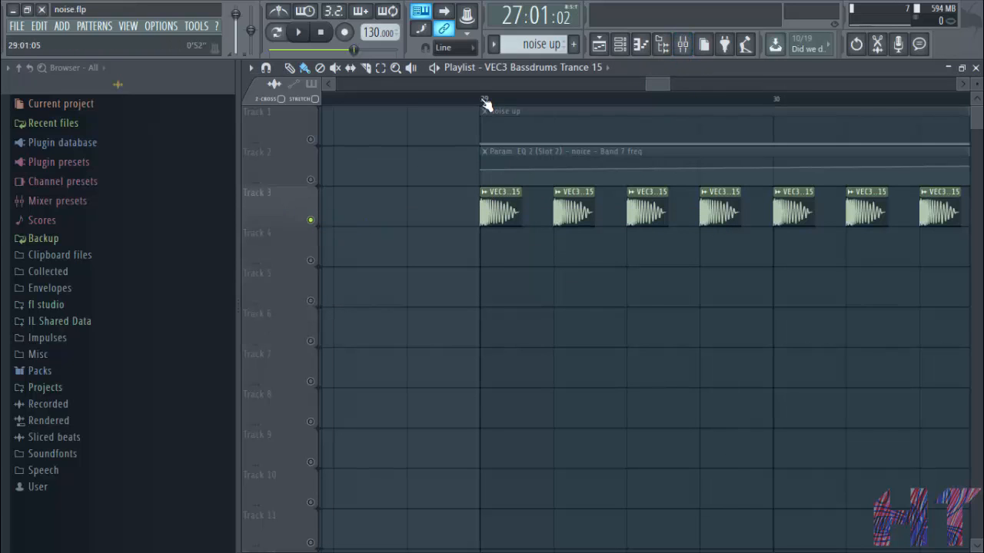
key(space)
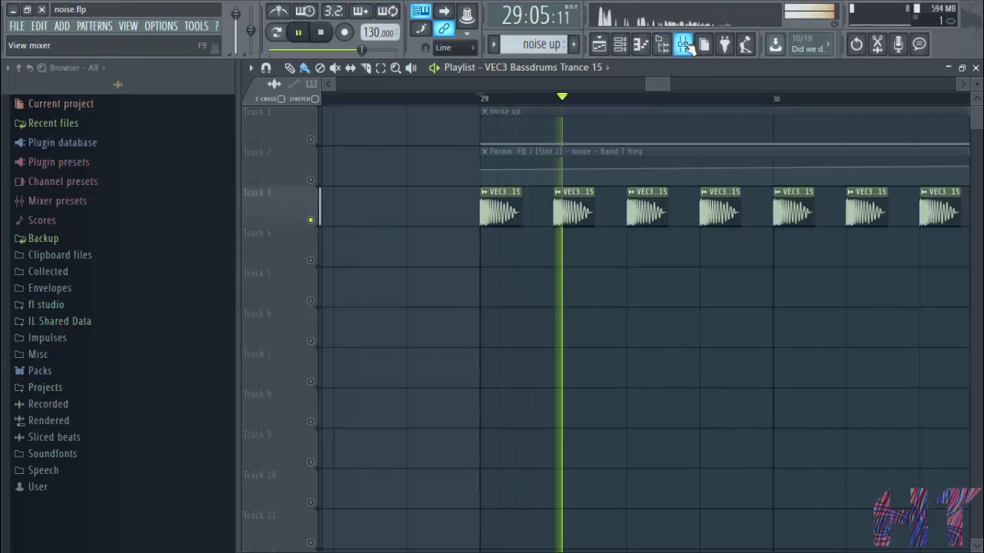
click(684, 44)
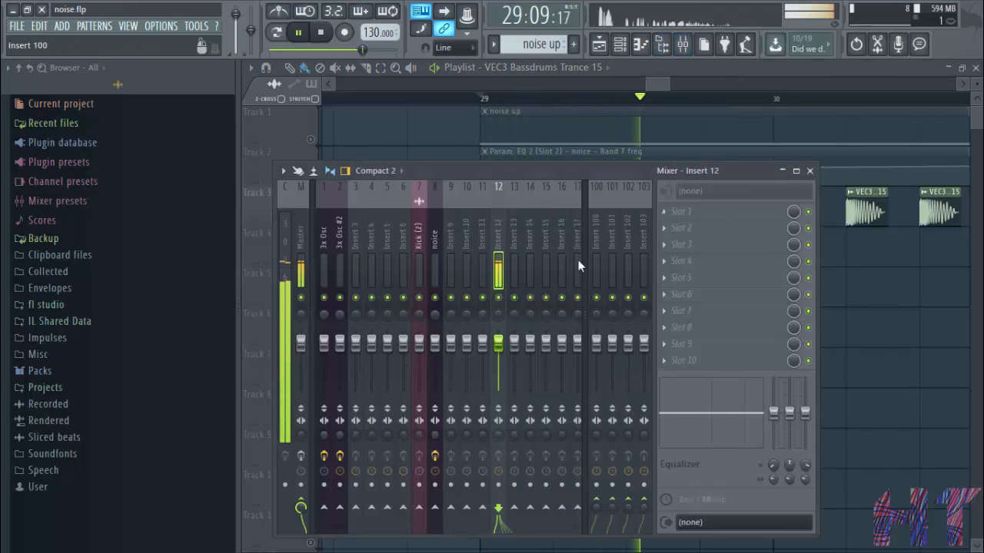
click(299, 31)
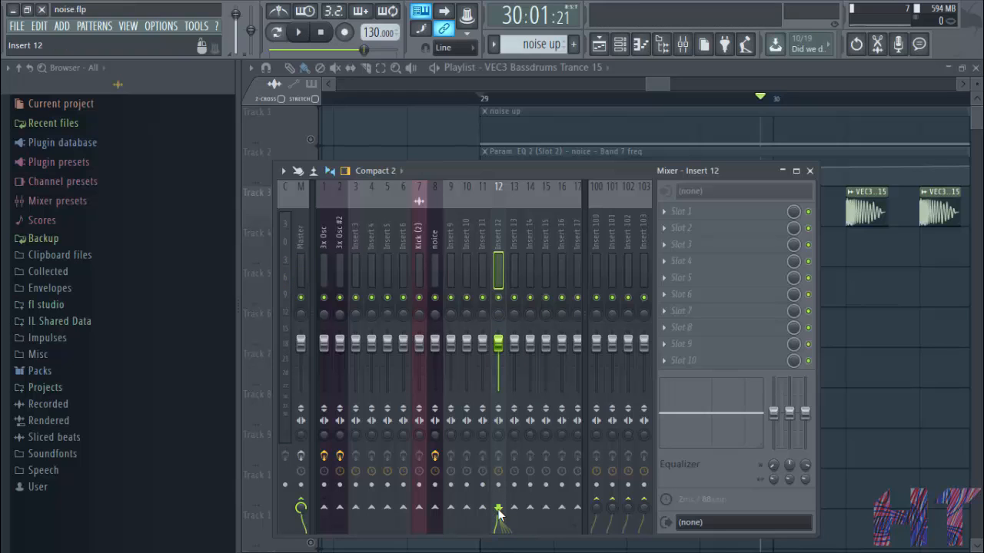
Step: Rename mixer insert 12 to "kick" and sidechain it to the "noice" mixer track
right_click(500, 256)
click(561, 197)
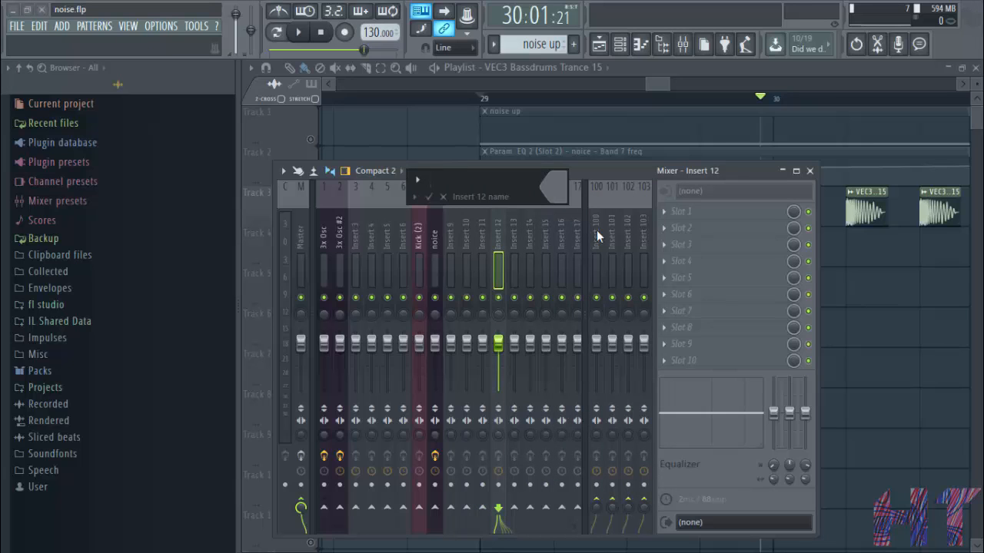
text(kick)
key(Return)
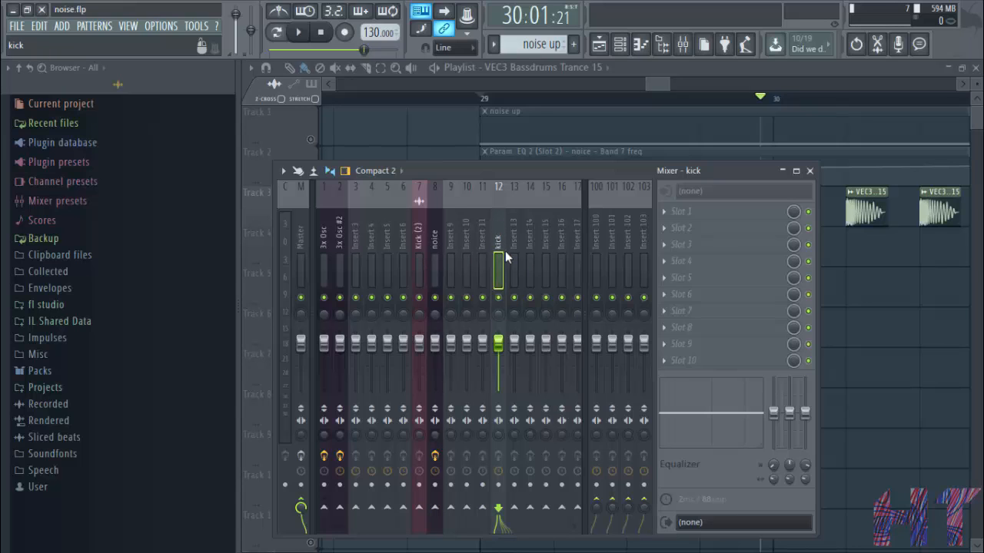
right_click(435, 508)
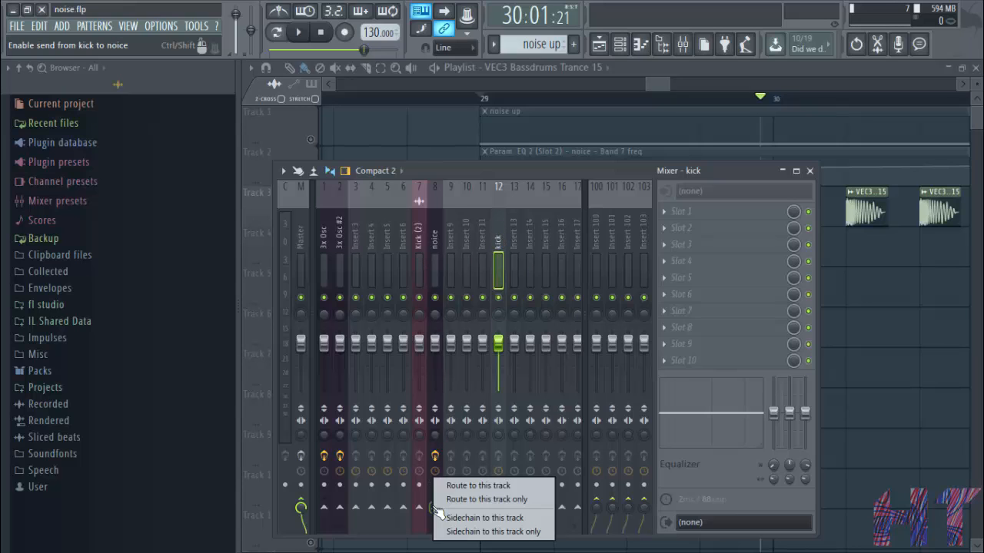
click(475, 519)
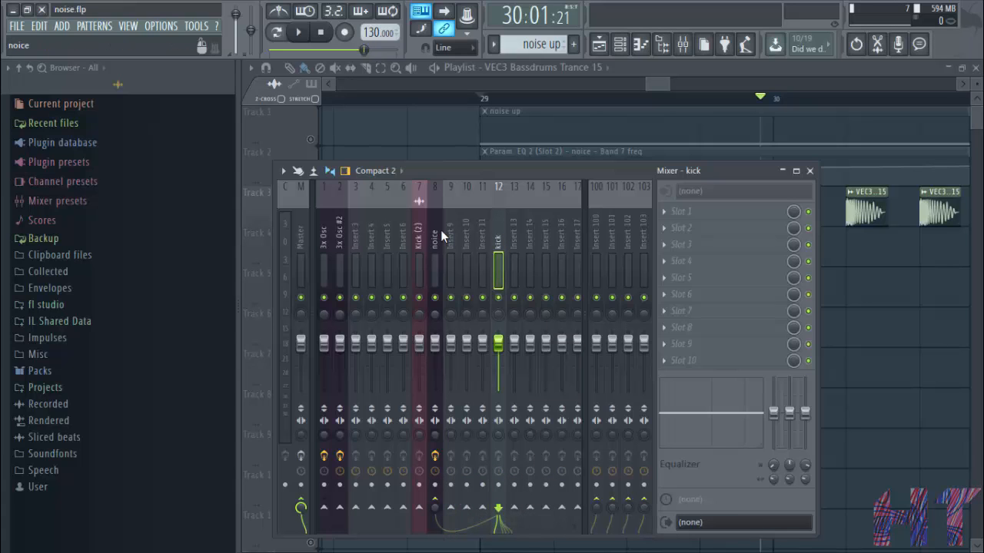
Step: Add a Fruity Limiter in slot 3 of the "noice" mixer track
click(435, 233)
click(665, 245)
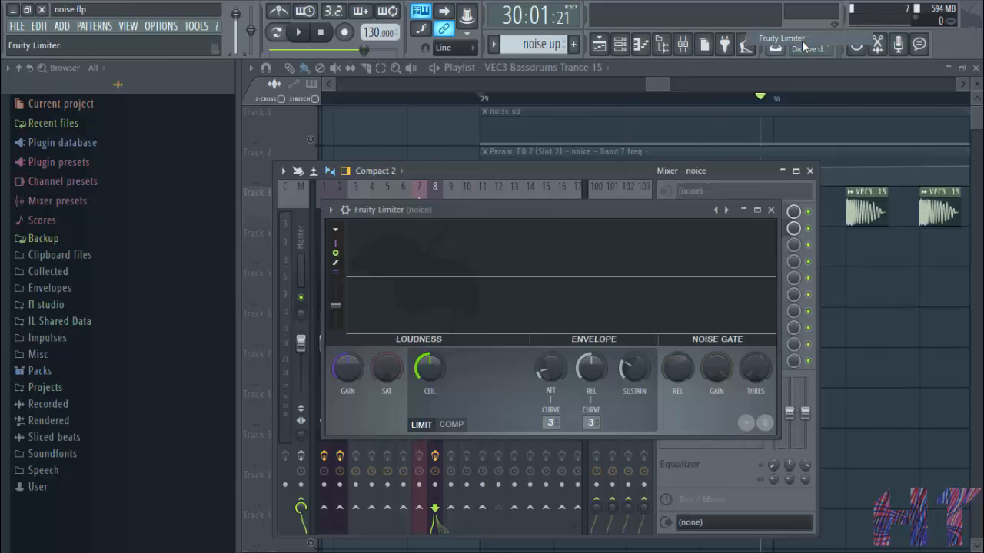
click(799, 38)
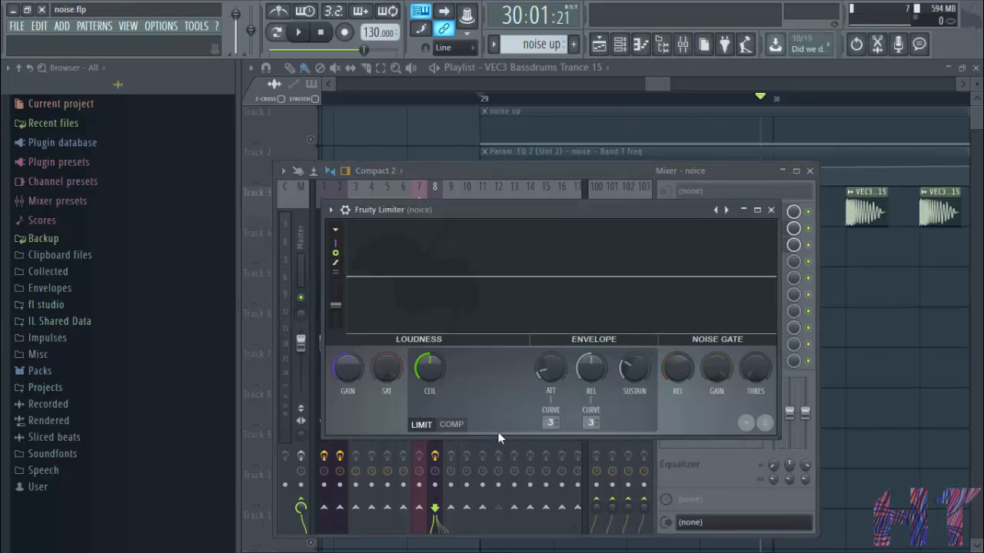
Step: Set the limiter to compressor mode with "kick" as sidechain source, a threshold of about -16.5 dB, and increased knee and ratio
click(452, 426)
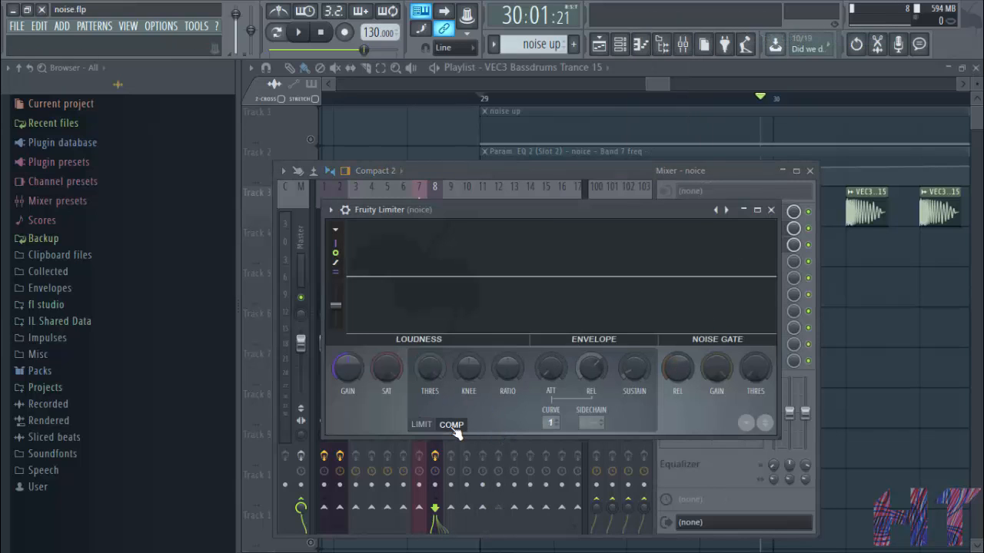
click(597, 423)
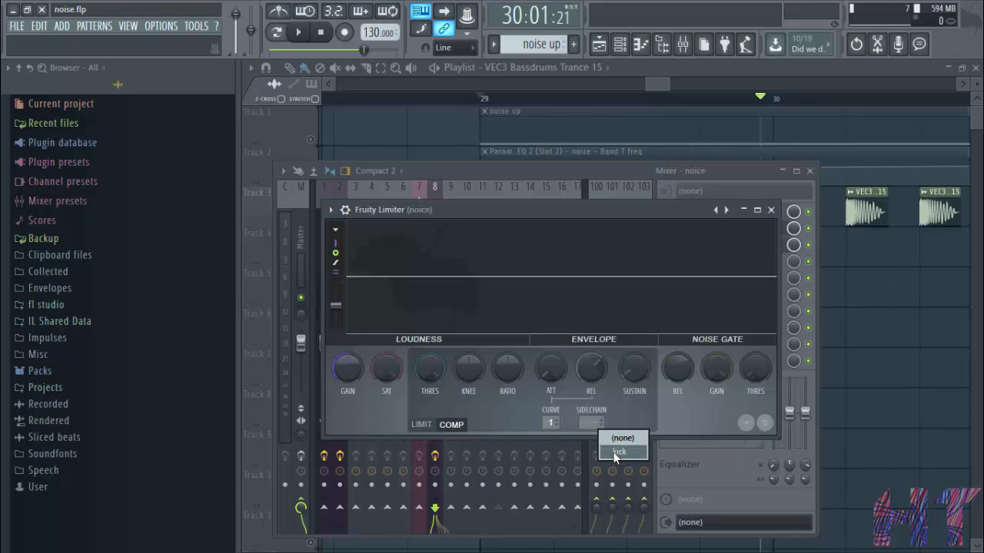
click(615, 452)
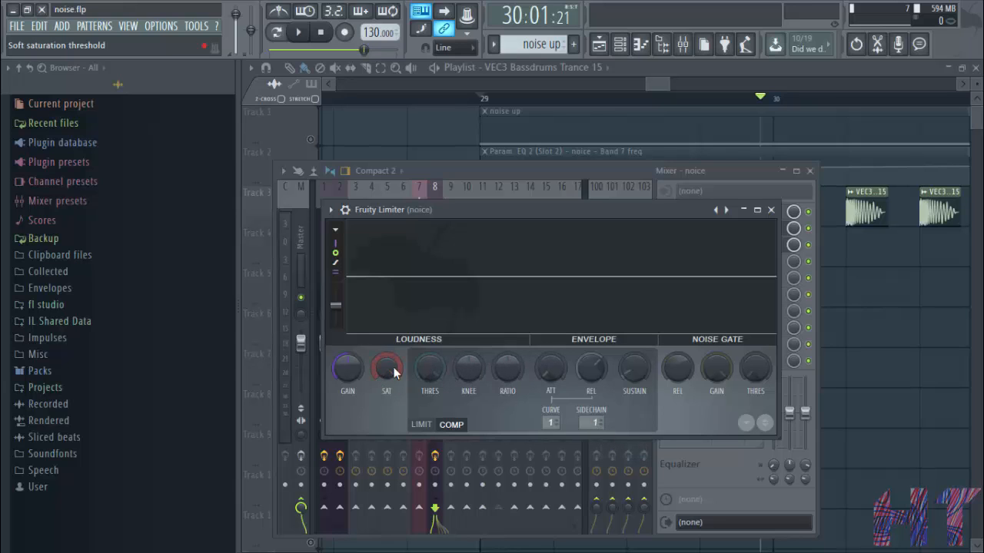
drag(430, 368, 430, 401)
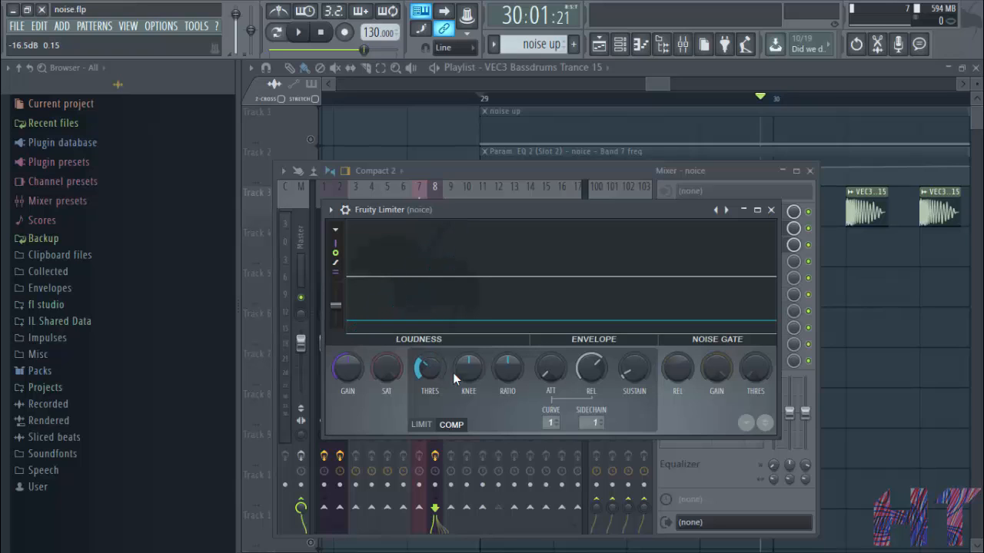
drag(497, 368, 497, 350)
Step: Unmute playlist tracks 1 and 2 and play the noise together with the kicks from bar 29
click(482, 98)
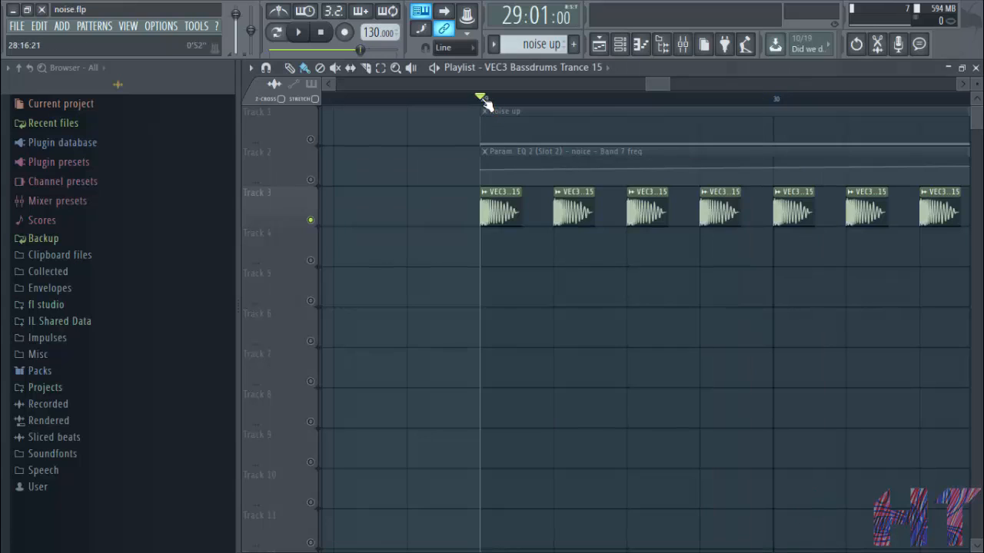
click(311, 140)
click(311, 179)
key(space)
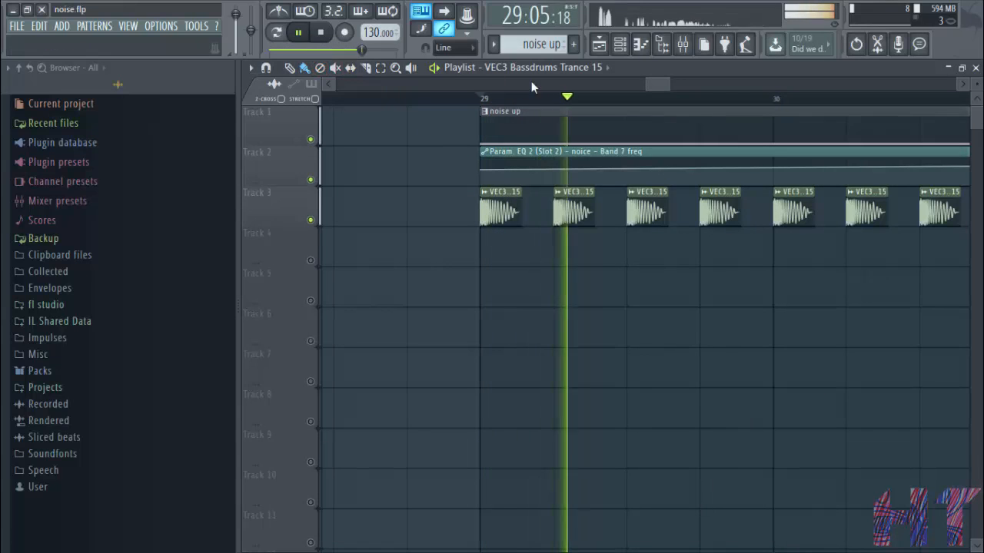
Step: Inspect the "noice" track's second parametric EQ and its Fruity Limiter during playback, pause, and return the playhead to bar 29
click(682, 43)
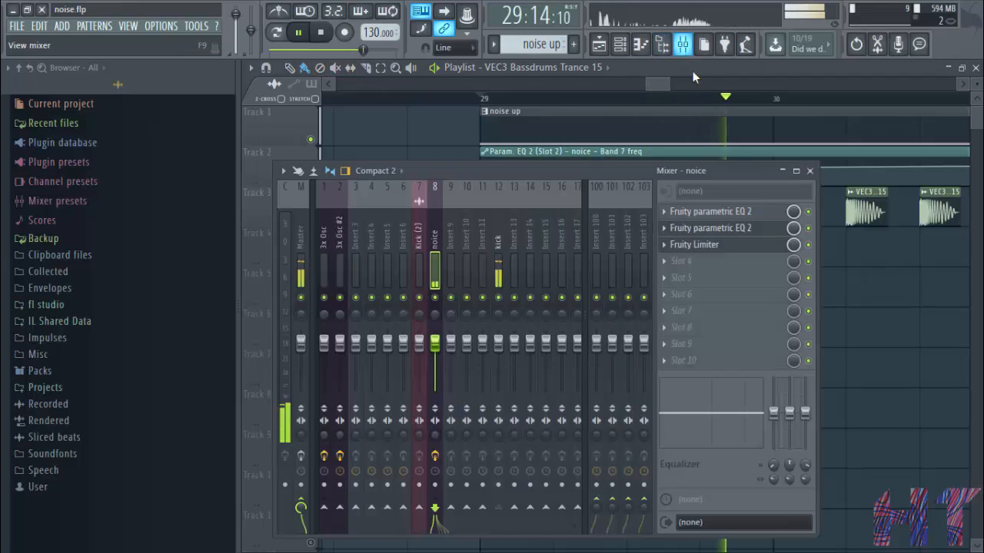
click(699, 228)
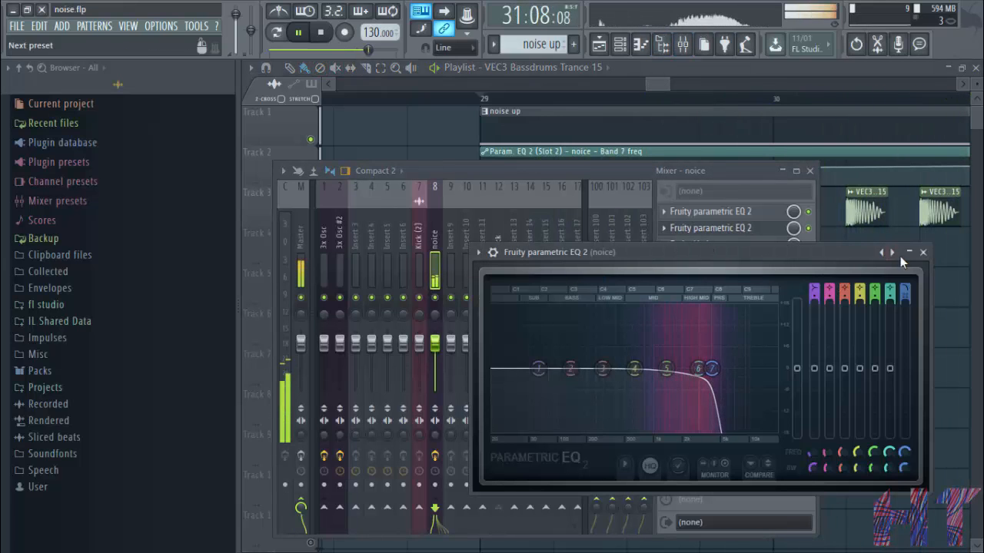
click(922, 252)
click(730, 245)
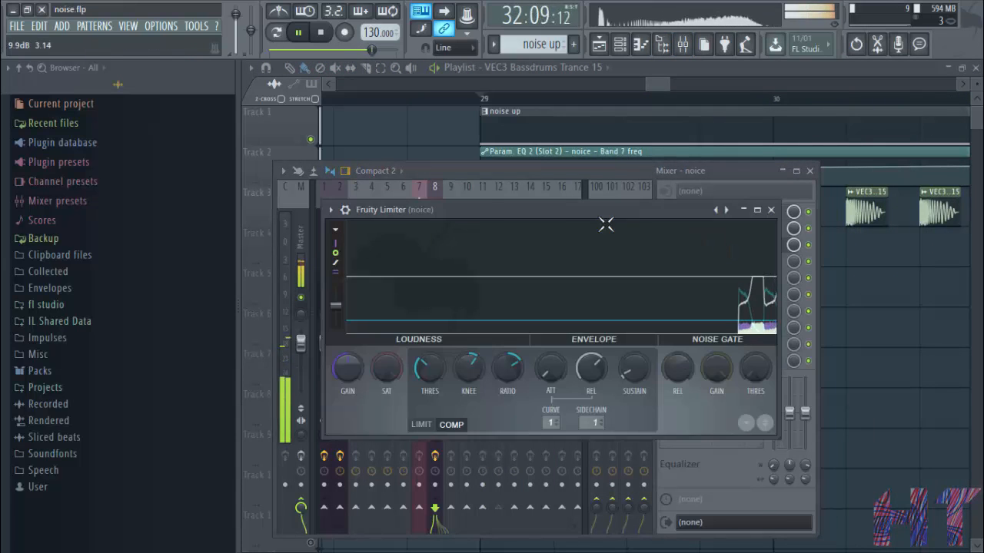
click(298, 32)
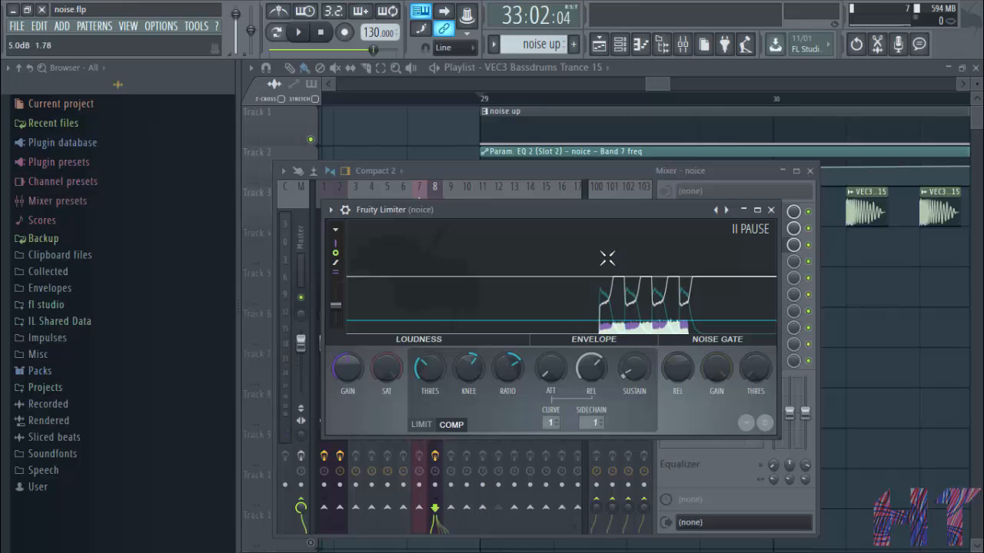
click(480, 100)
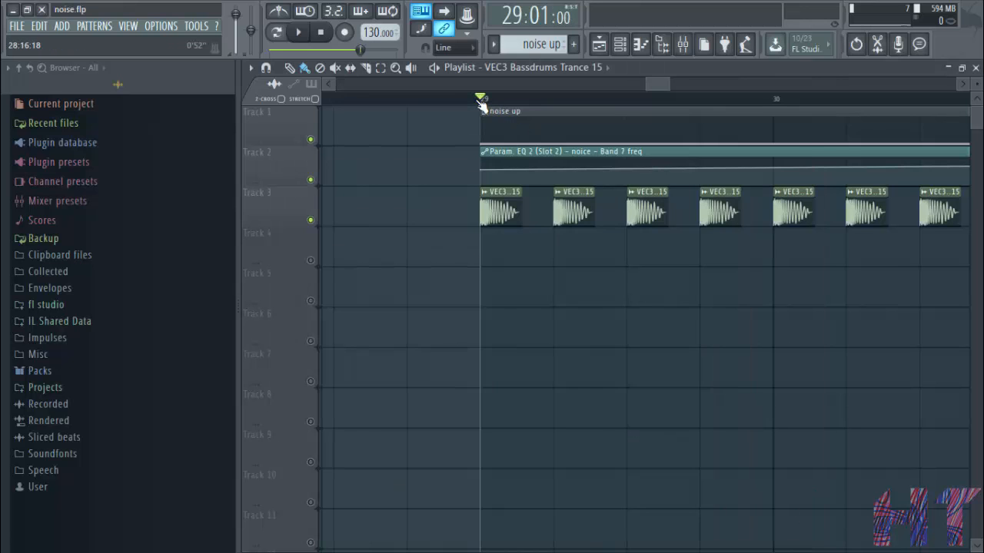
Step: Unmute playlist track 4 and play the sidechained noise riser and faller with the kicks from bar 29
scroll(480, 105, down, 6)
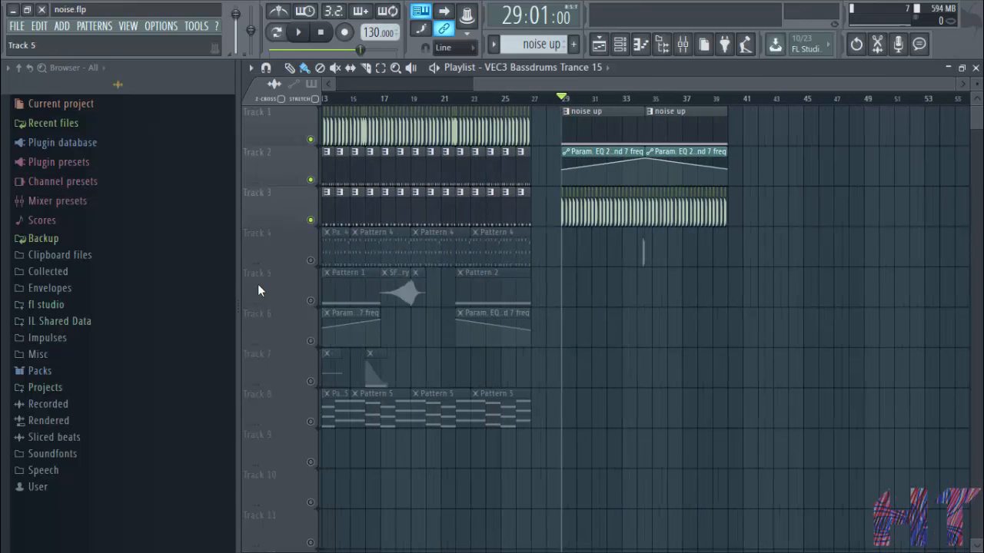
click(312, 262)
key(space)
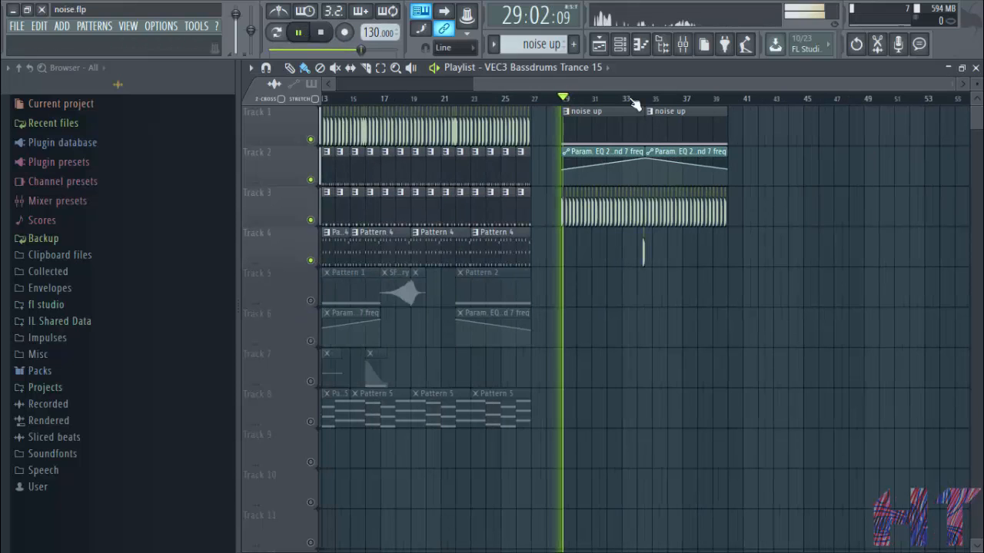
scroll(690, 107, up, 4)
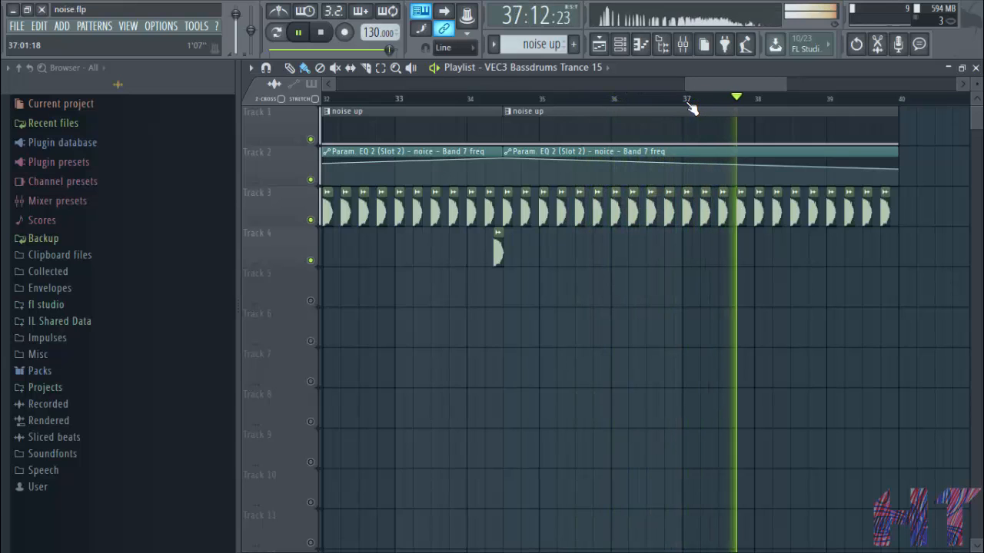
click(306, 38)
scroll(459, 100, down, 3)
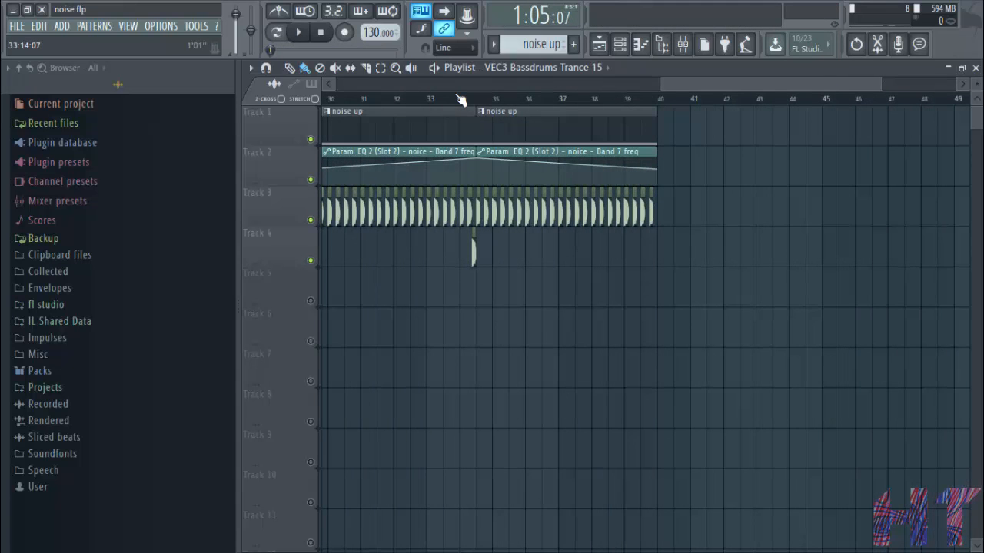
Step: Place a Pattern 12 clip on playlist track 1 starting at bar 43
click(681, 46)
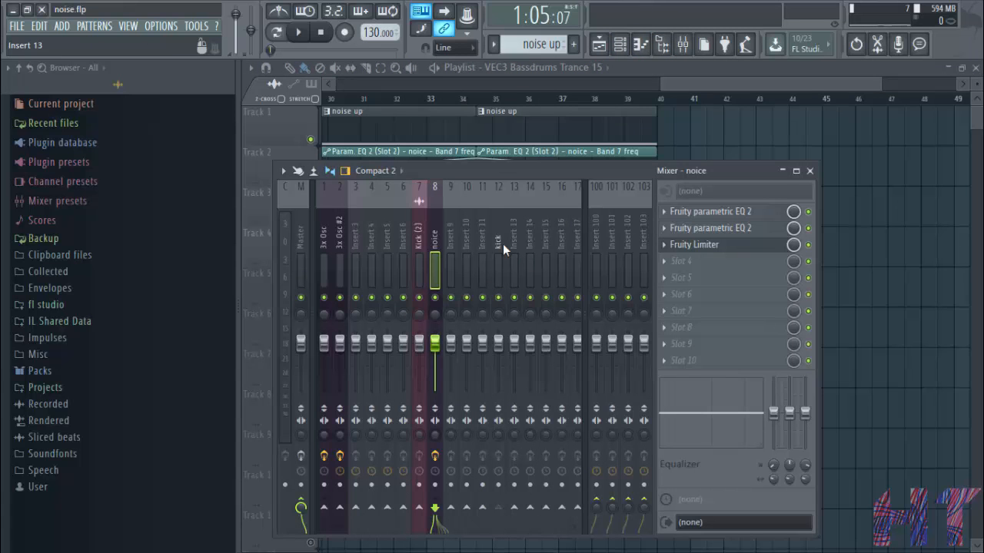
key(F8)
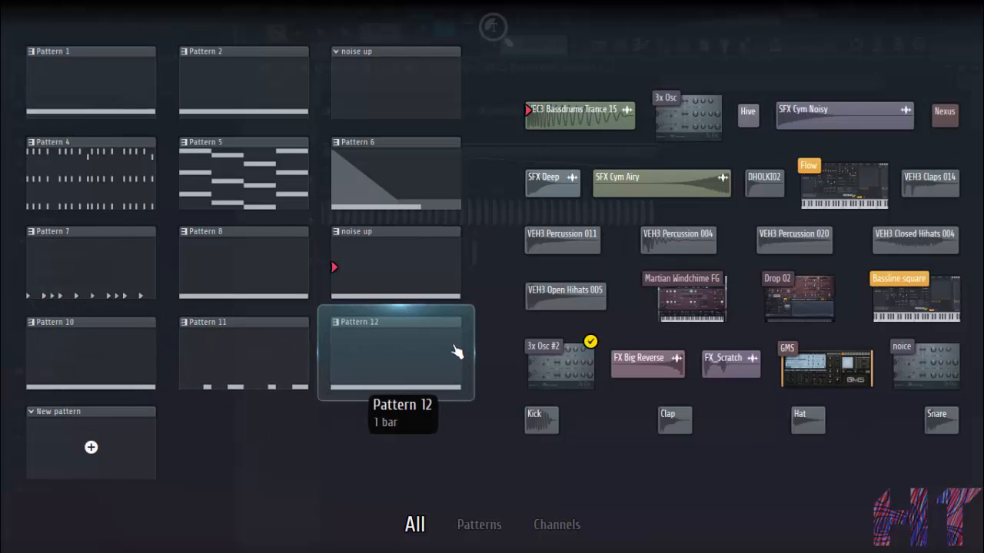
drag(437, 352, 792, 127)
scroll(807, 100, up, 5)
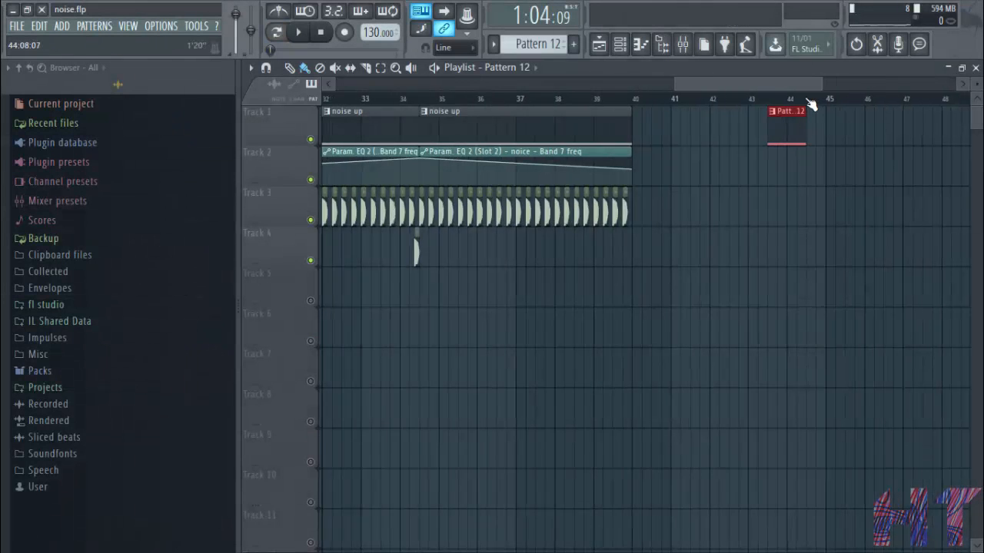
drag(720, 117, 664, 112)
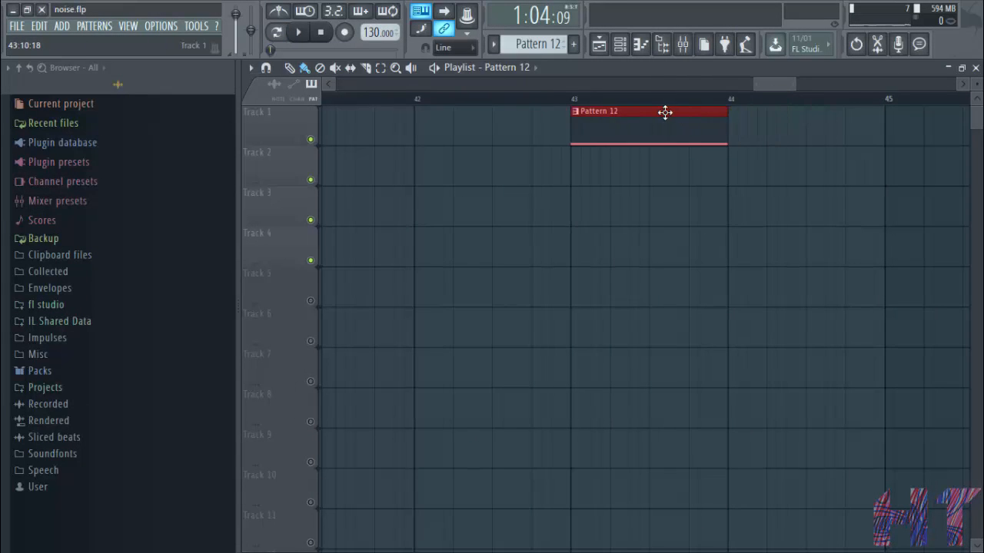
Step: Play the Pattern 12 clip from just before bar 43 and pause near its end
click(561, 98)
scroll(561, 98, down, 3)
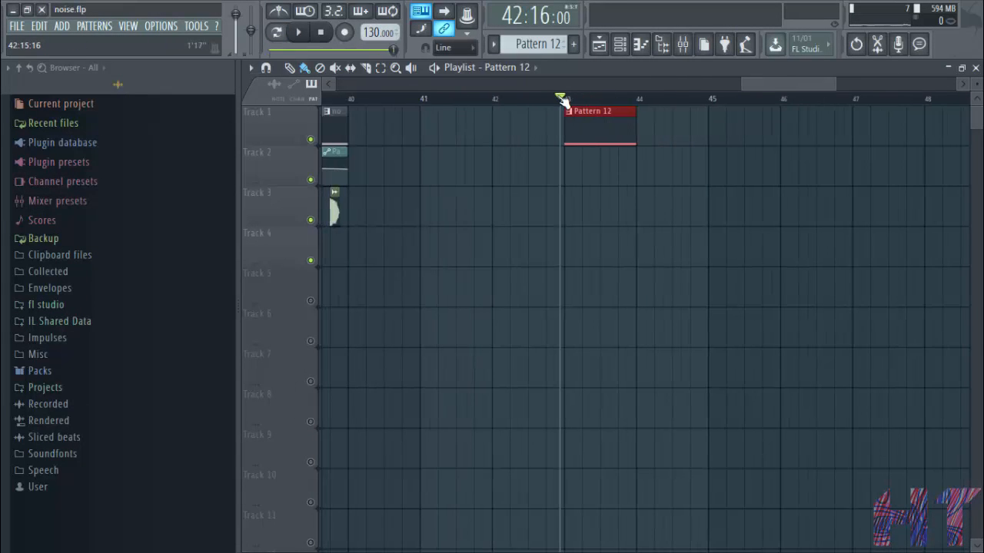
click(300, 32)
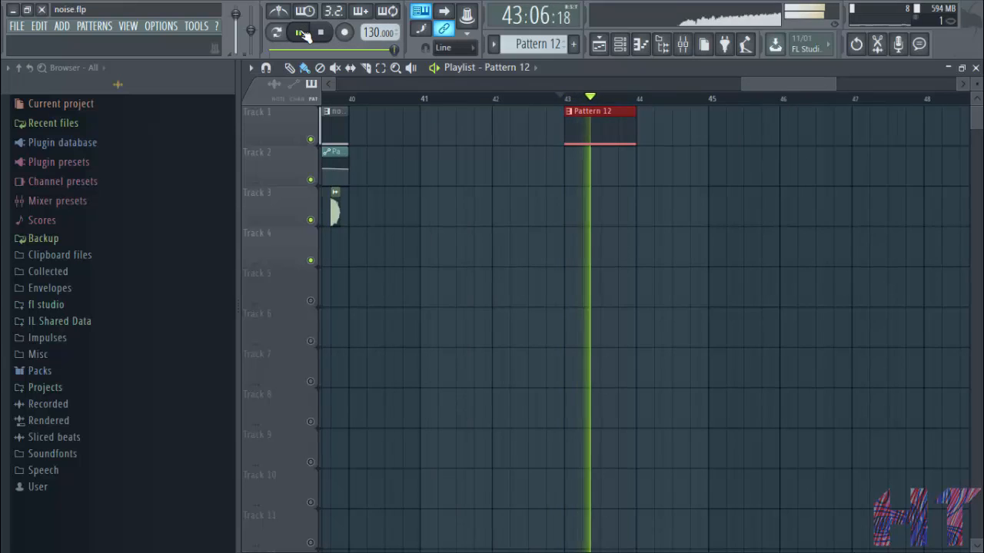
key(space)
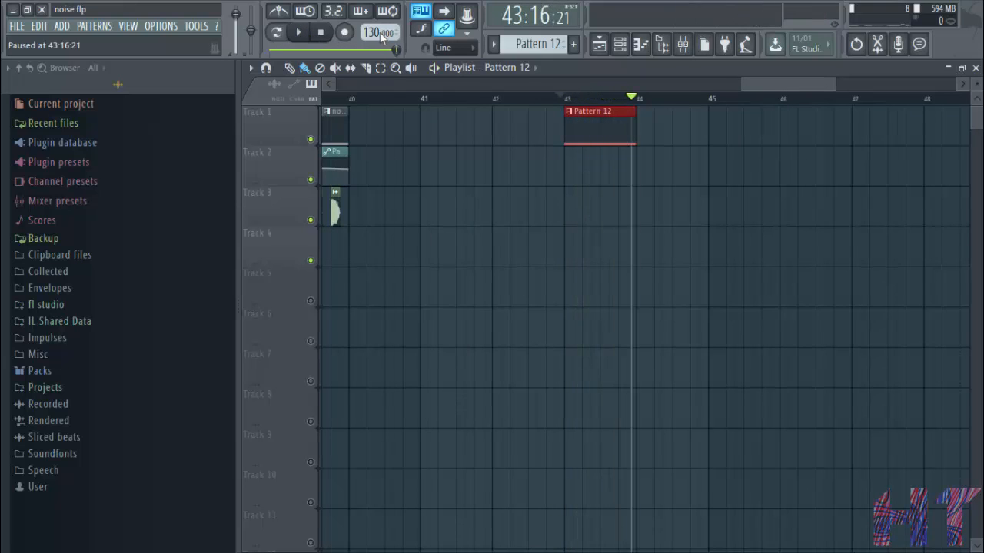
Step: Examine the Fruity parametric EQ 2 curve and the Gross Beat volume gate on the "3x Osc #2" mixer track
click(683, 44)
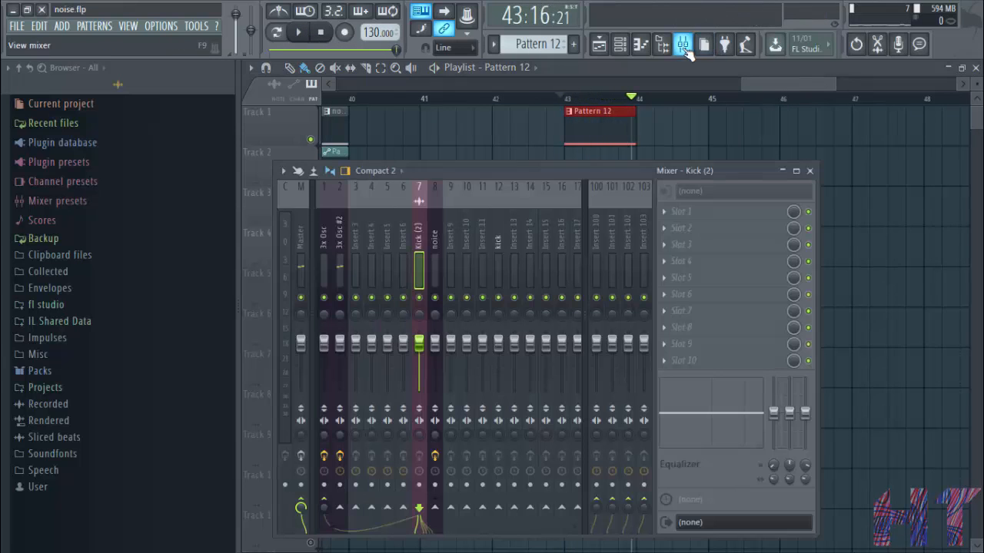
click(340, 254)
click(710, 211)
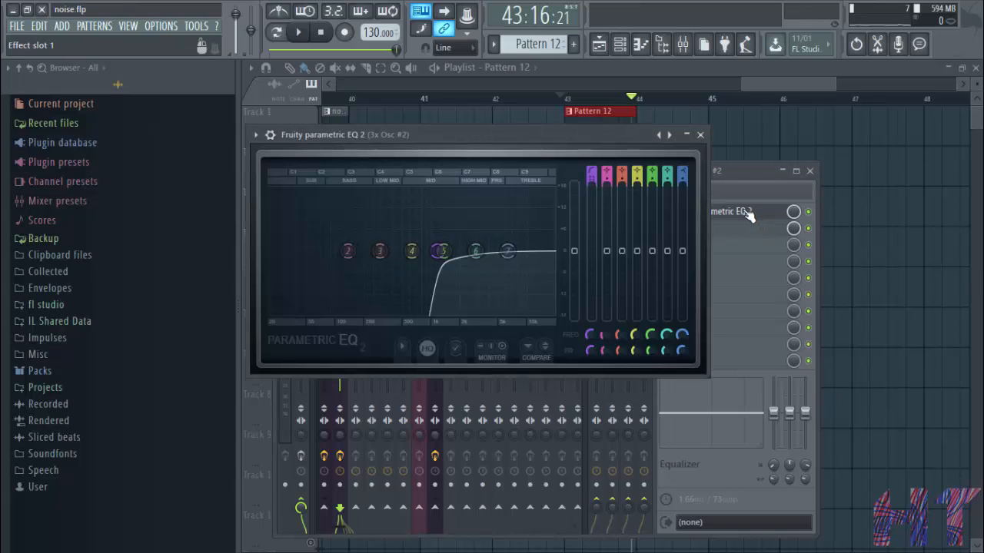
click(700, 135)
click(691, 231)
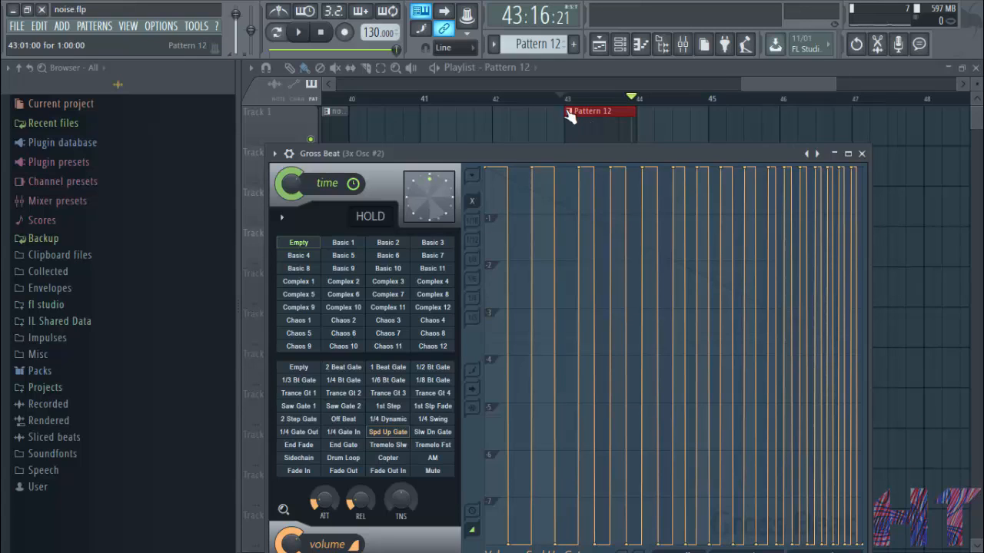
scroll(571, 108, up, 2)
drag(738, 153, 750, 93)
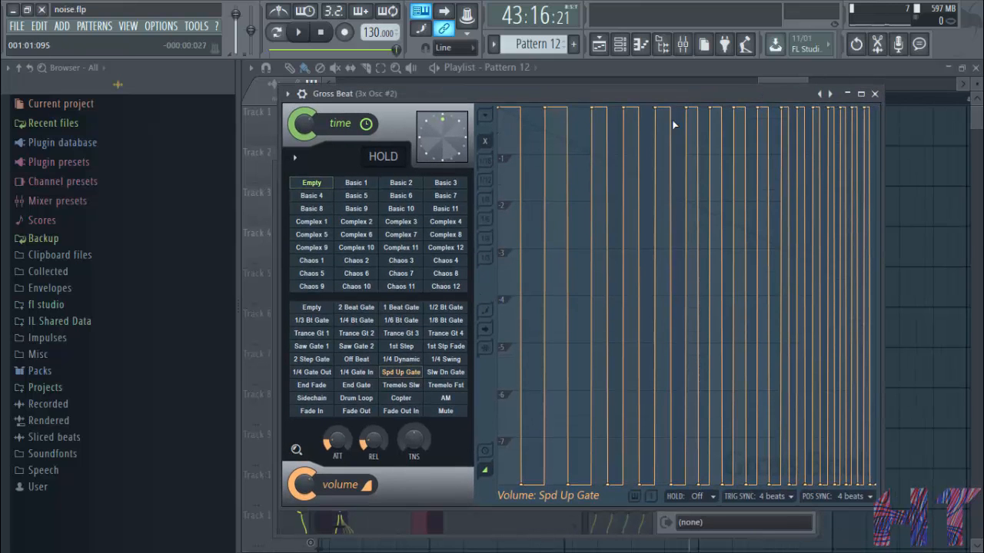
drag(661, 93, 671, 178)
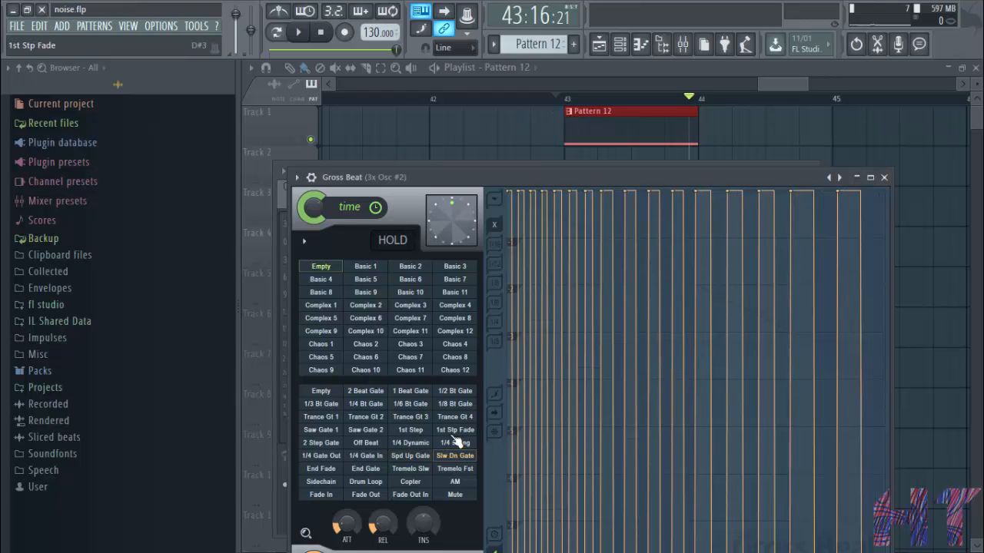
Step: Try the Gross Beat volume presets 1st Step, Saw Gate 2, Trance Gt 2 and Spd Up Gate
click(410, 431)
click(381, 432)
click(376, 419)
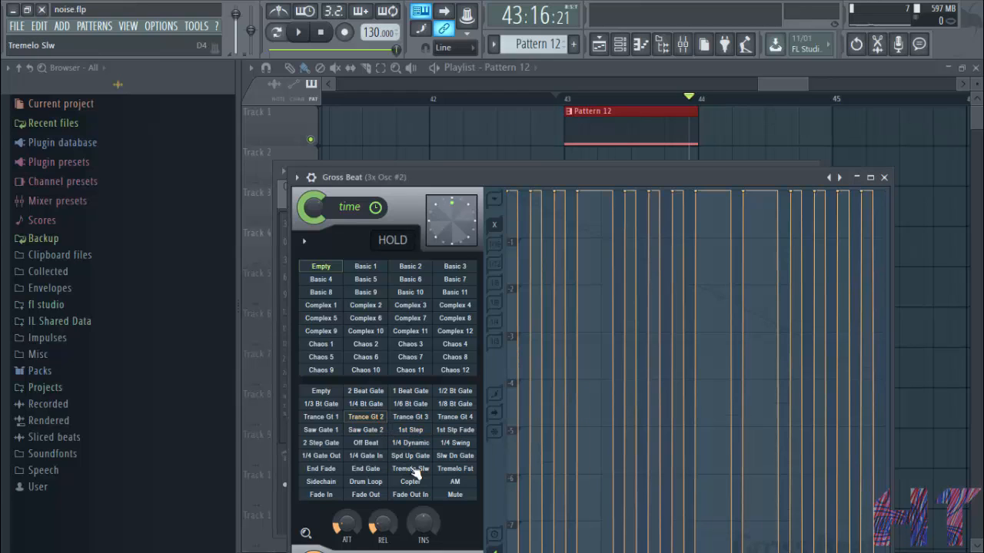
click(415, 458)
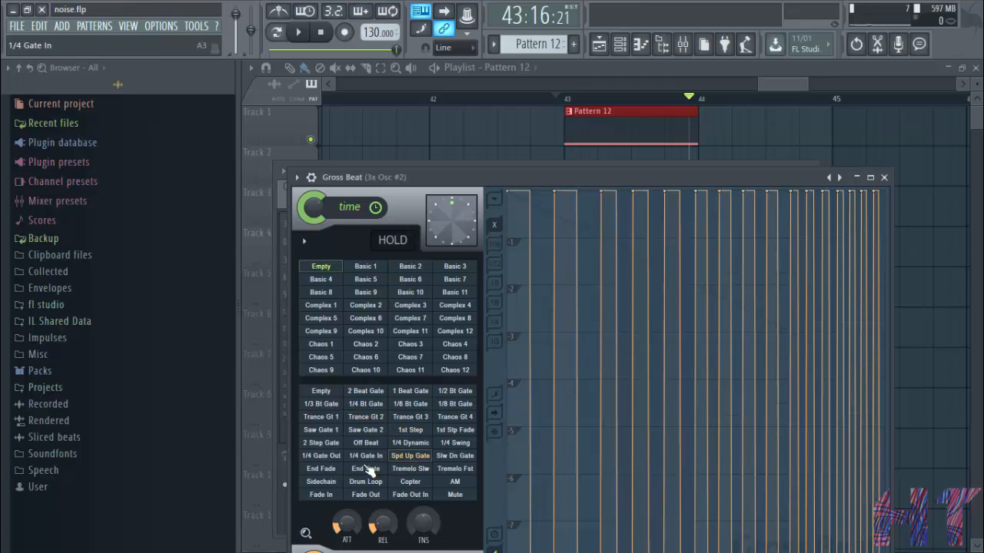
click(336, 487)
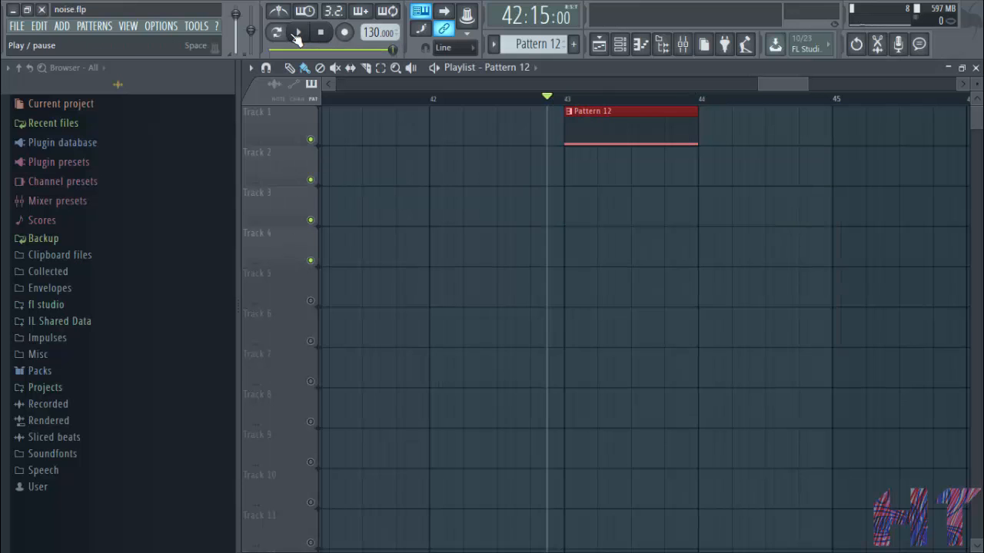
Step: Play the Pattern 12 clip again from just before bar 43 to hear the Gross Beat effect, and pause
click(297, 33)
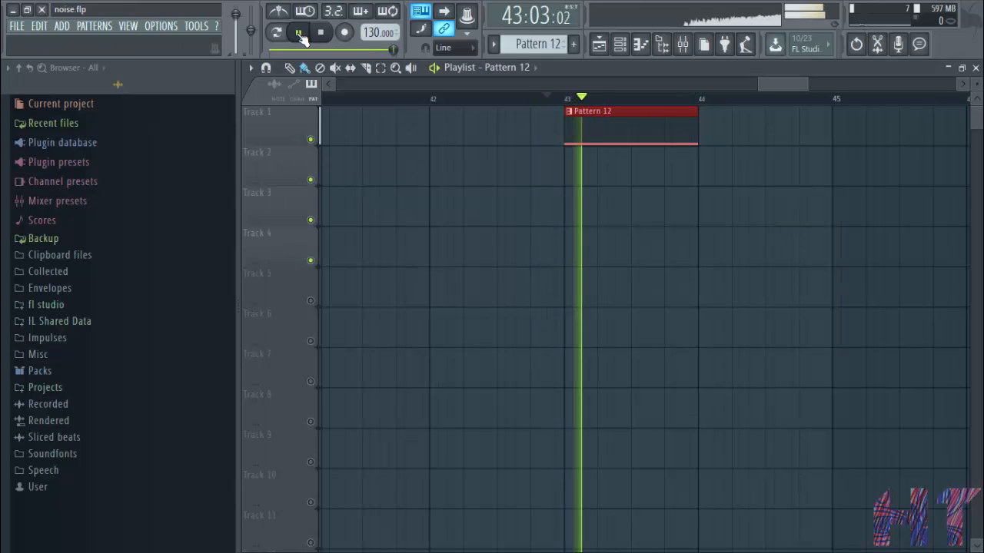
click(299, 33)
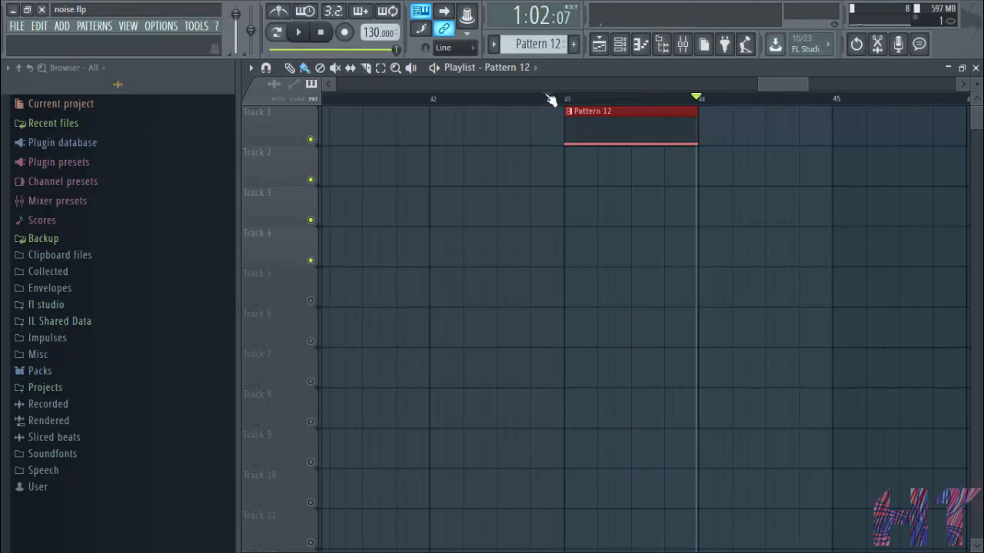
scroll(605, 100, down, 3)
scroll(604, 104, down, 2)
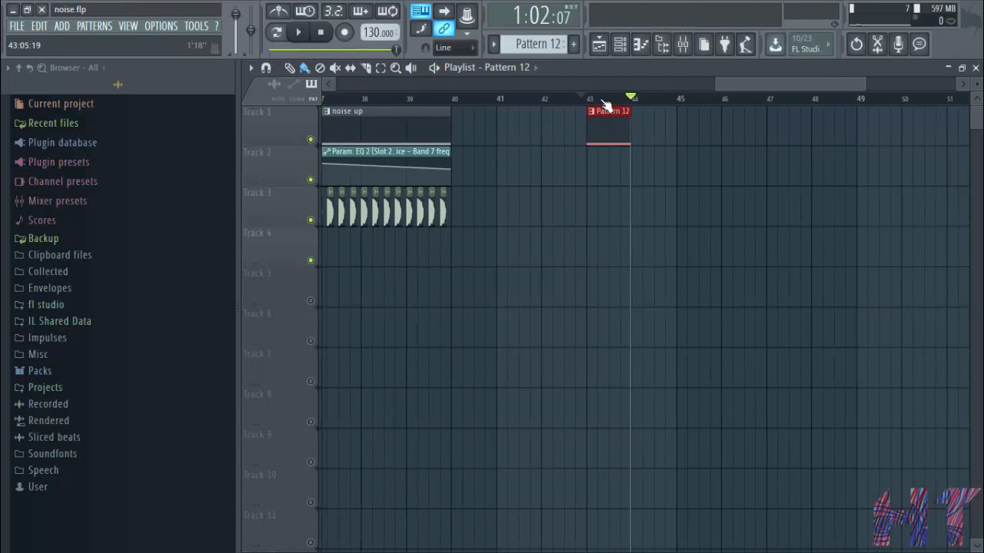
scroll(604, 104, up, 2)
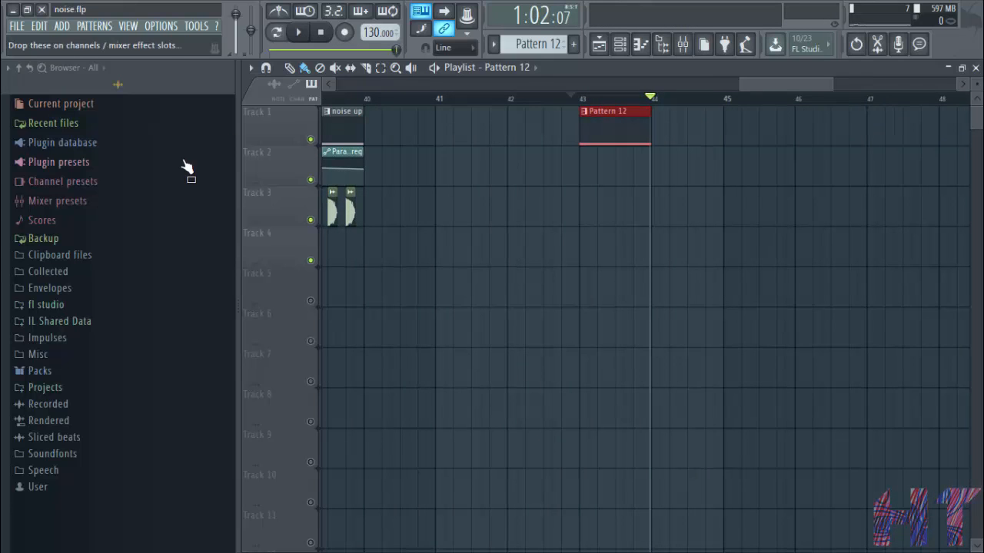
Step: Look through the channel rack, open the Flow channel's Sytrus and browse its preset list
click(622, 46)
scroll(597, 347, down, 3)
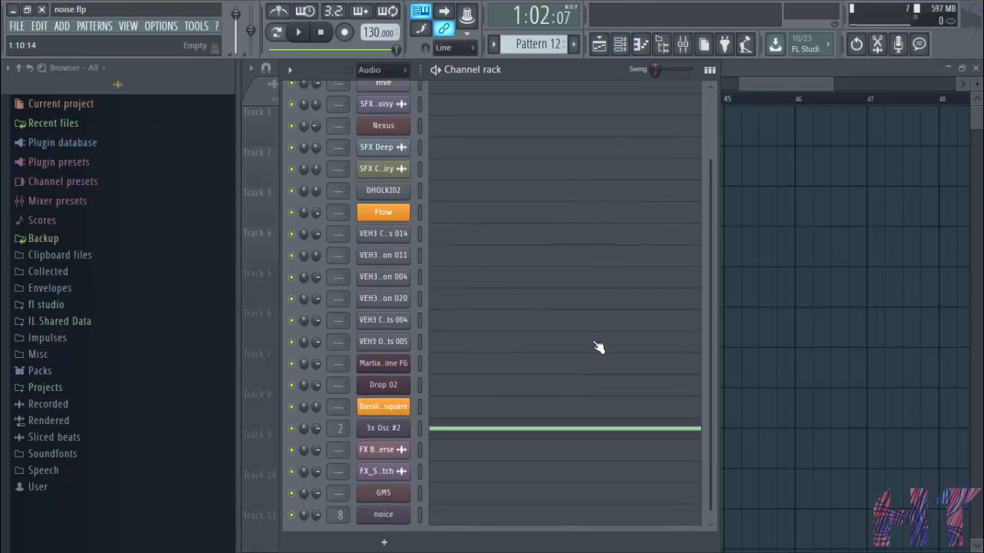
scroll(597, 346, up, 3)
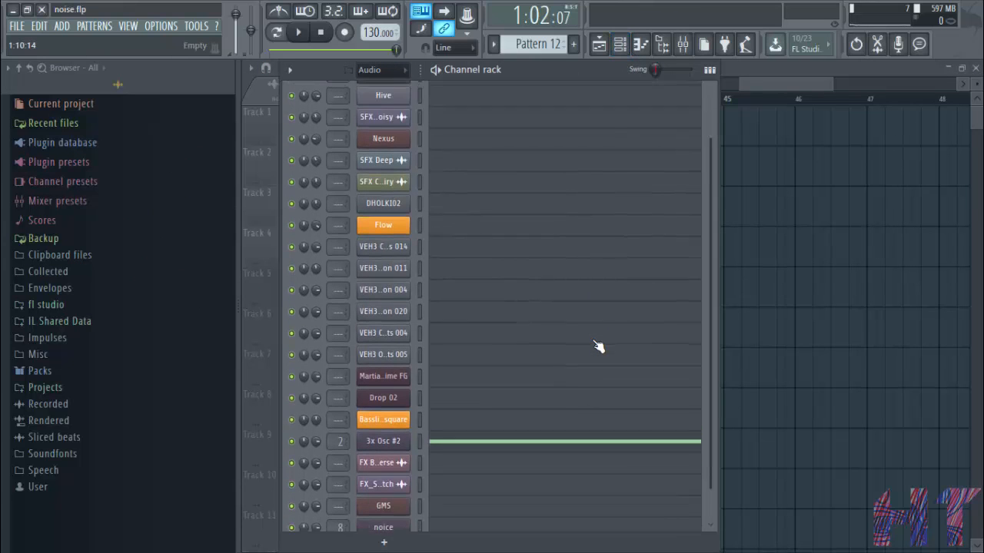
scroll(492, 308, down, 2)
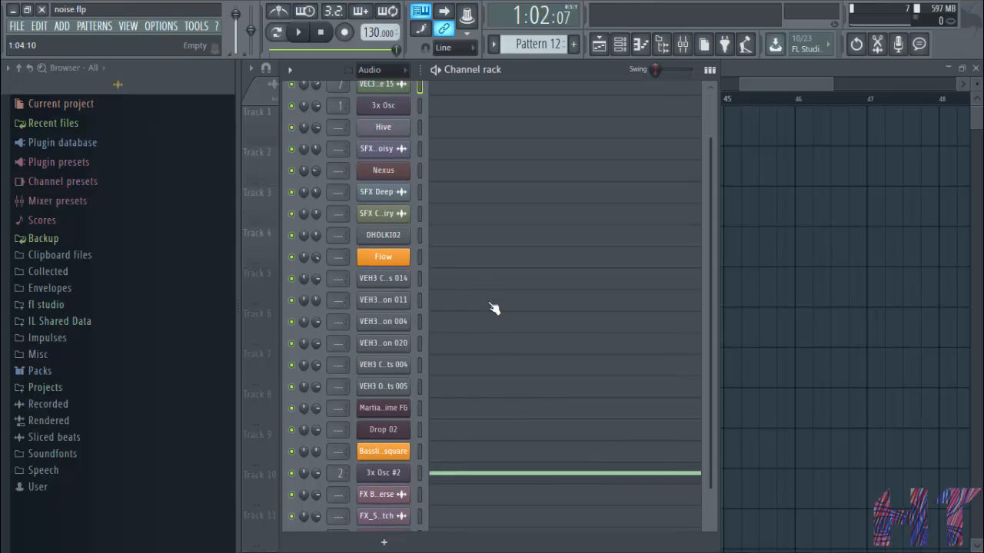
click(389, 235)
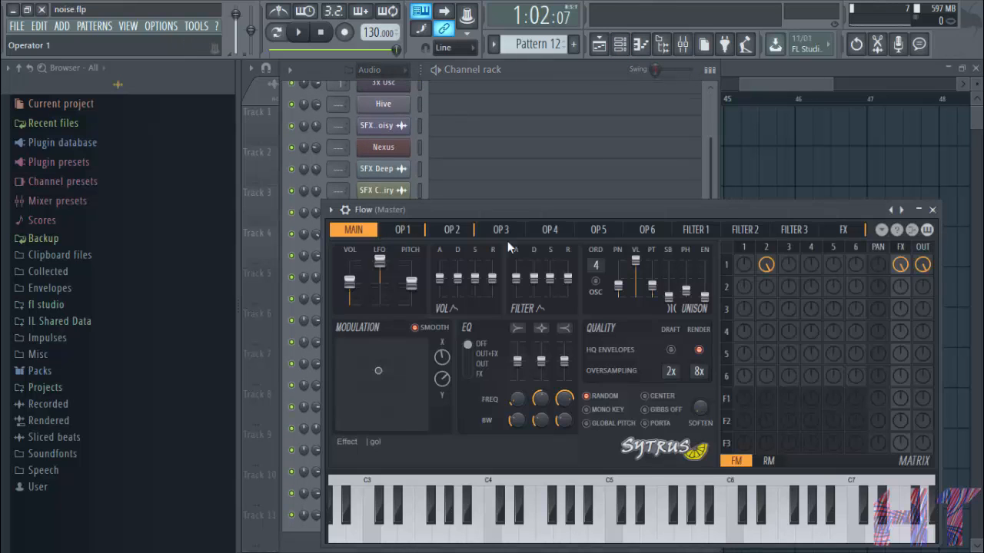
drag(557, 206, 515, 146)
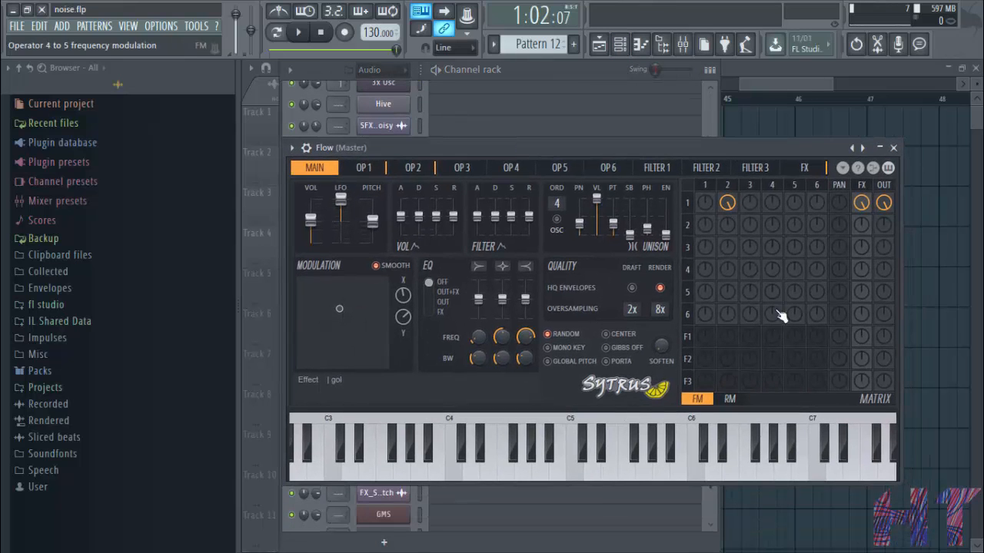
click(866, 148)
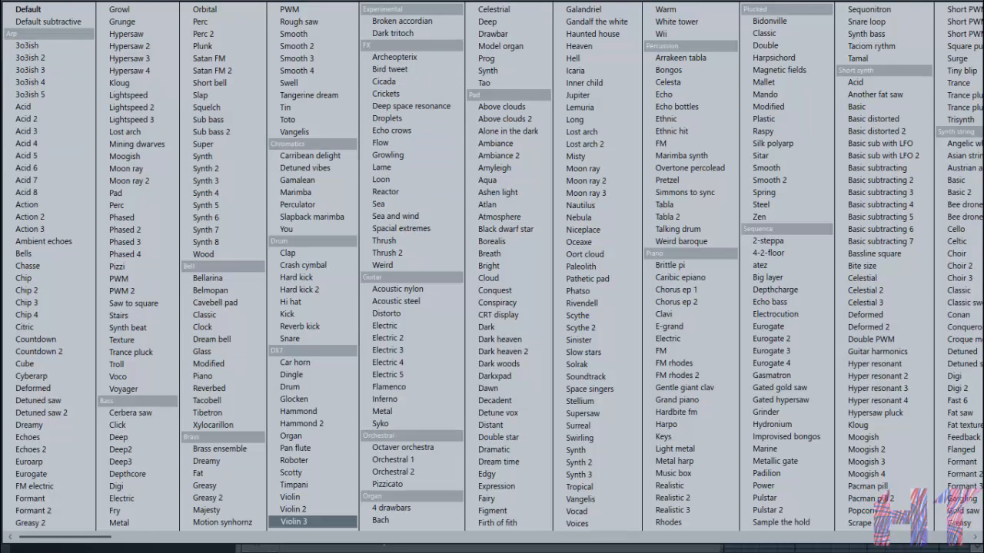
click(295, 521)
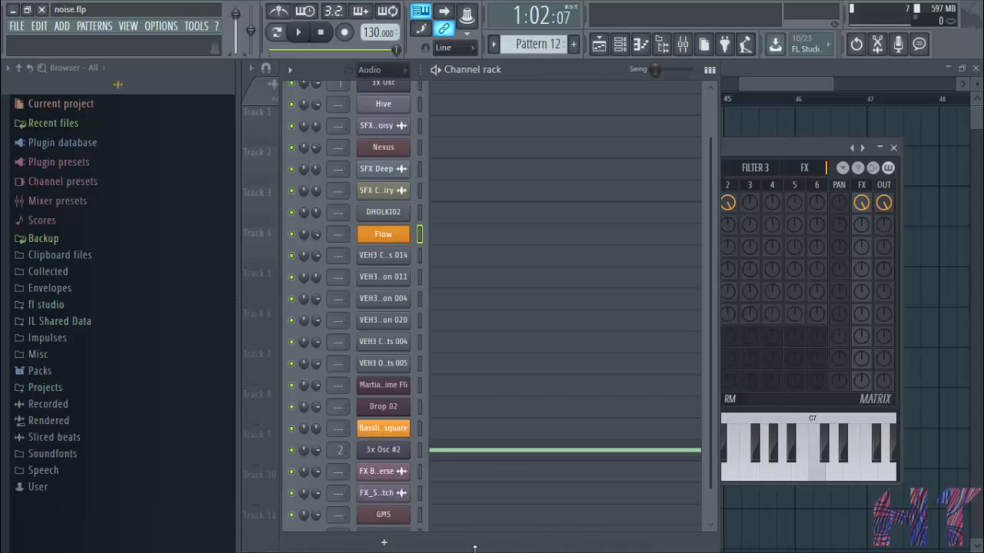
Step: Select Pattern 6 and play its Flow note in pattern mode
click(542, 44)
click(580, 113)
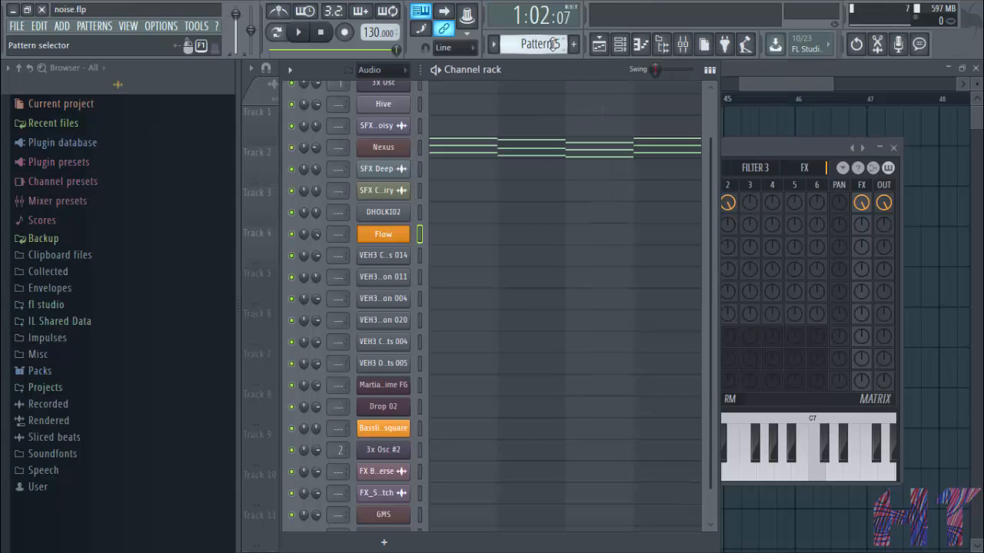
scroll(549, 43, down, 1)
key(space)
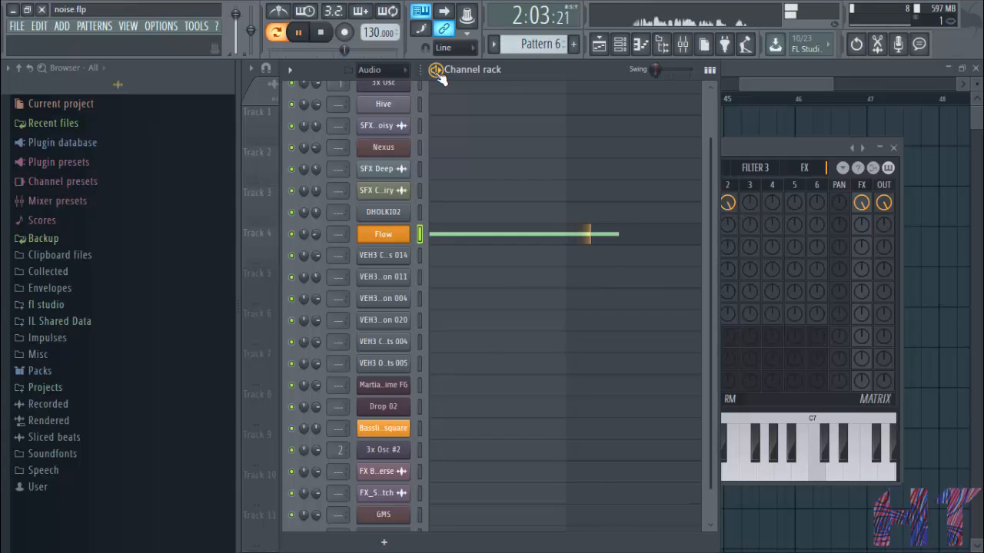
key(space)
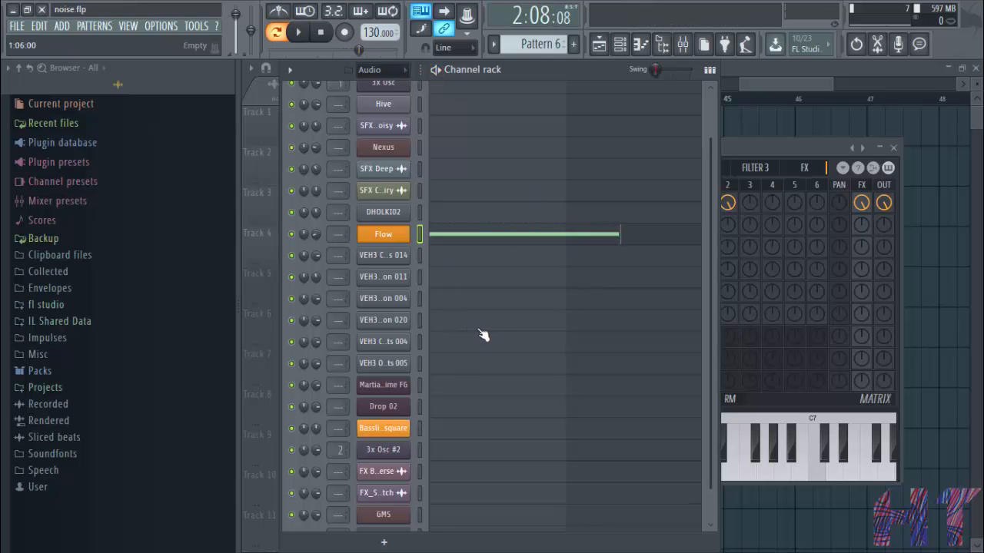
Step: Open the Martian Windchime FG channel's synth, look through its preset list, and audition a note before returning to the channel rack
scroll(503, 325, down, 1)
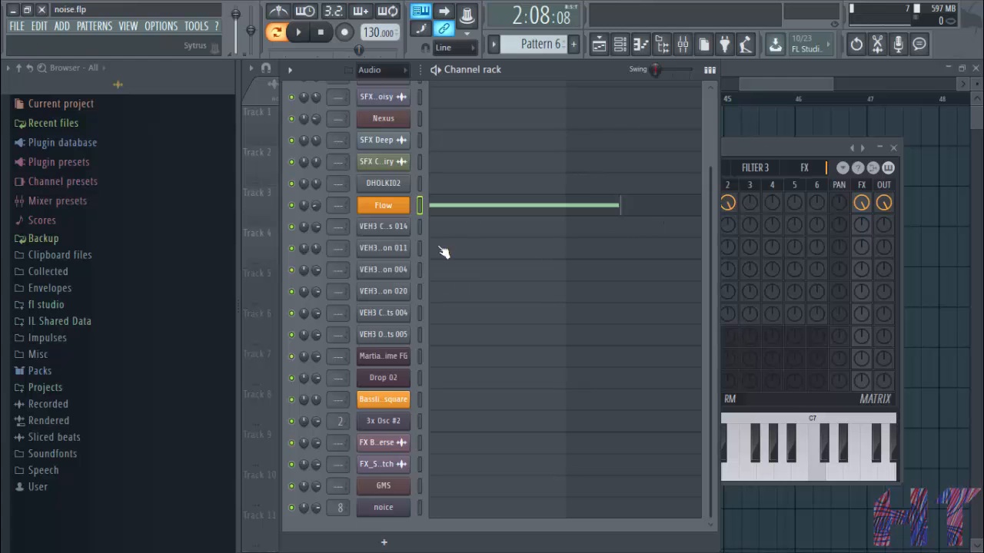
click(388, 357)
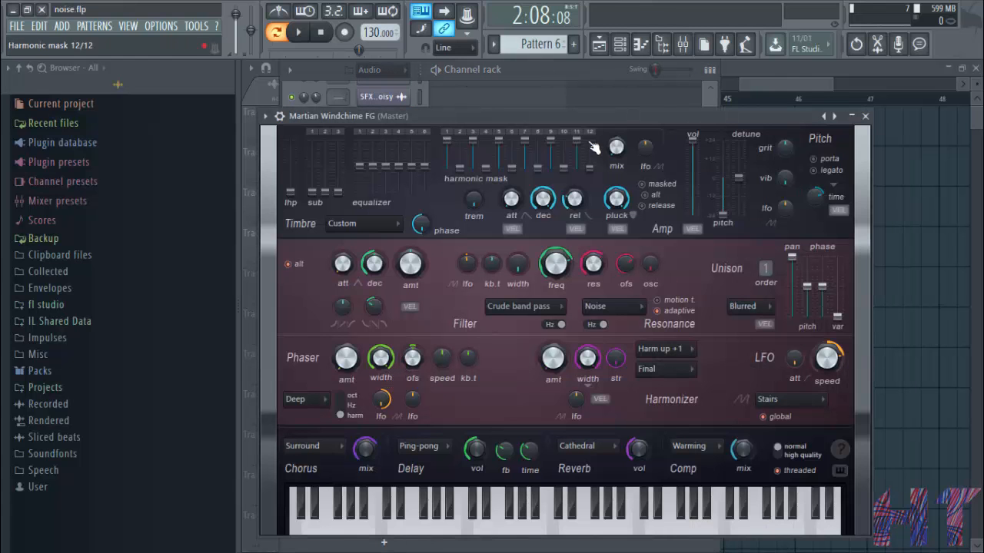
right_click(833, 116)
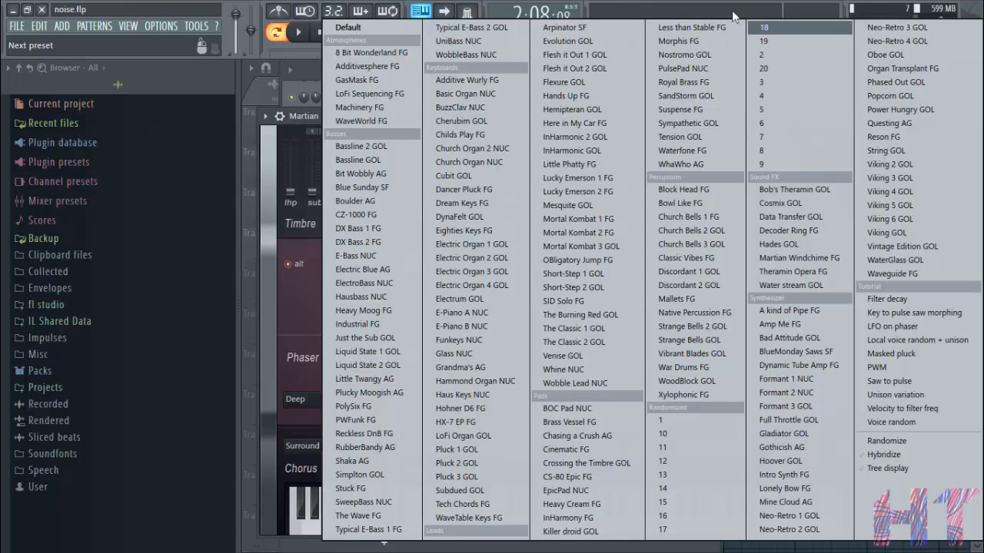
click(414, 201)
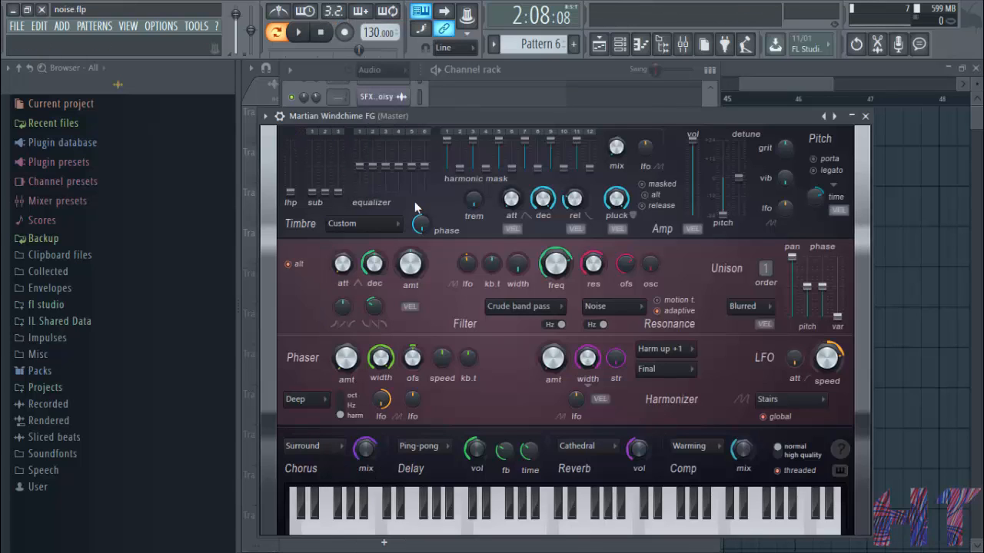
right_click(833, 116)
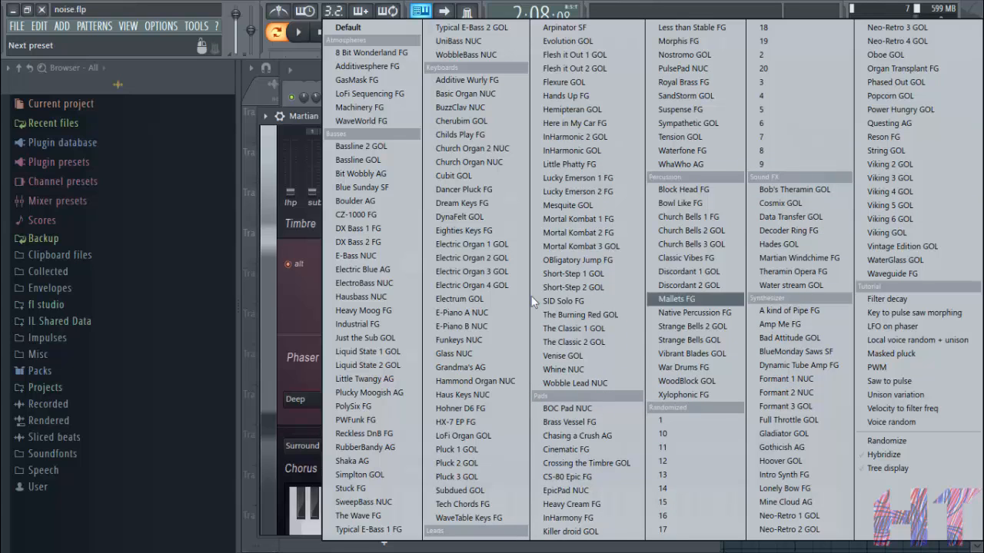
click(298, 285)
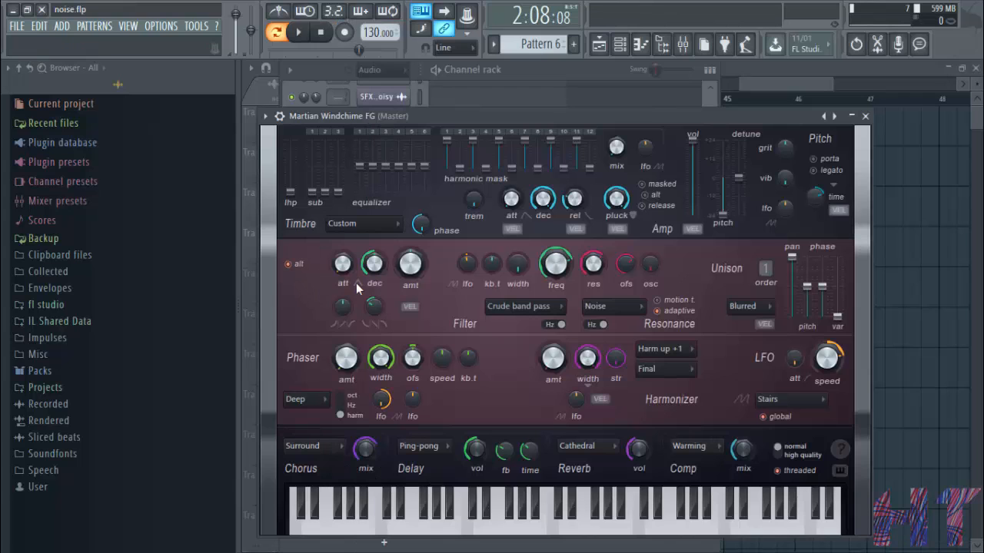
key(q)
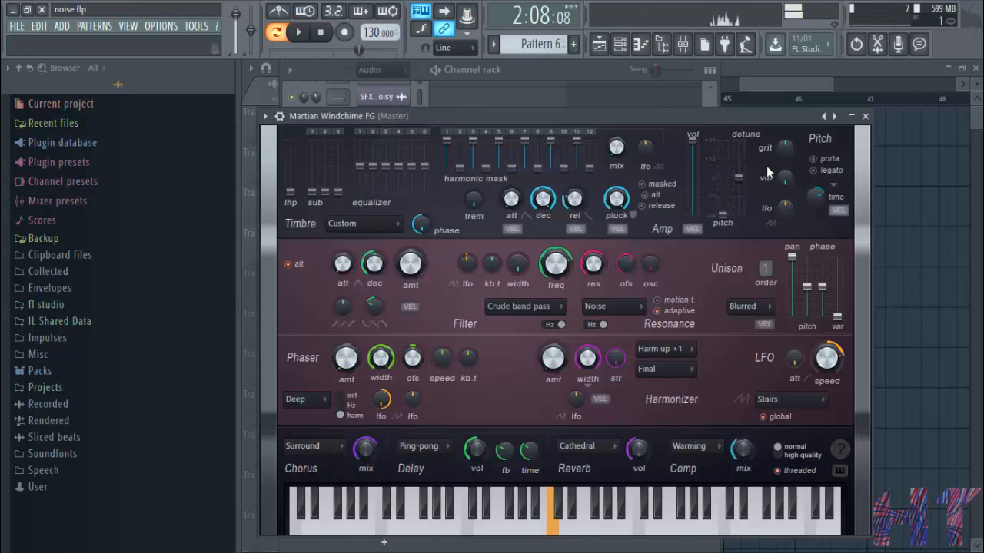
click(599, 79)
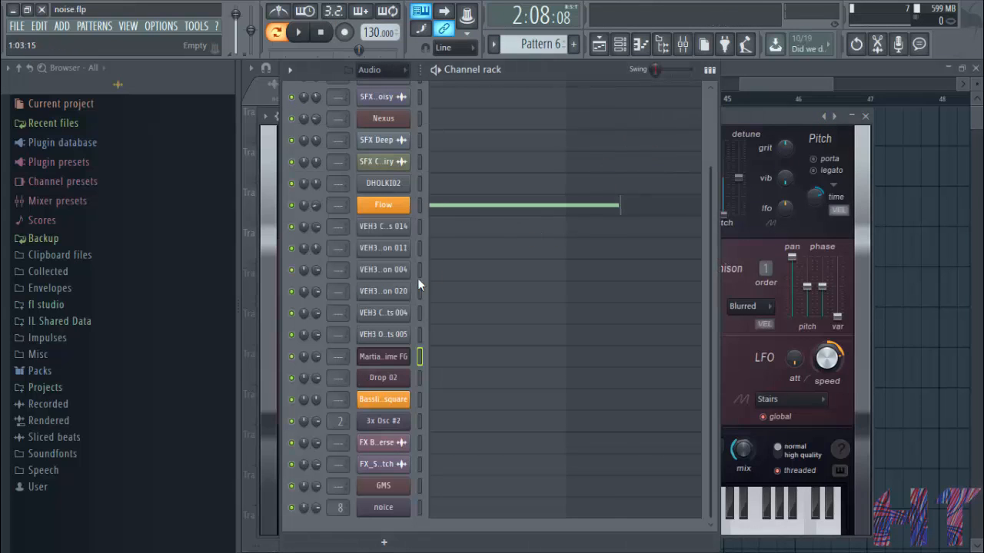
Step: Add a Harmor channel to the channel rack and move its window so the preset controls are accessible
click(384, 542)
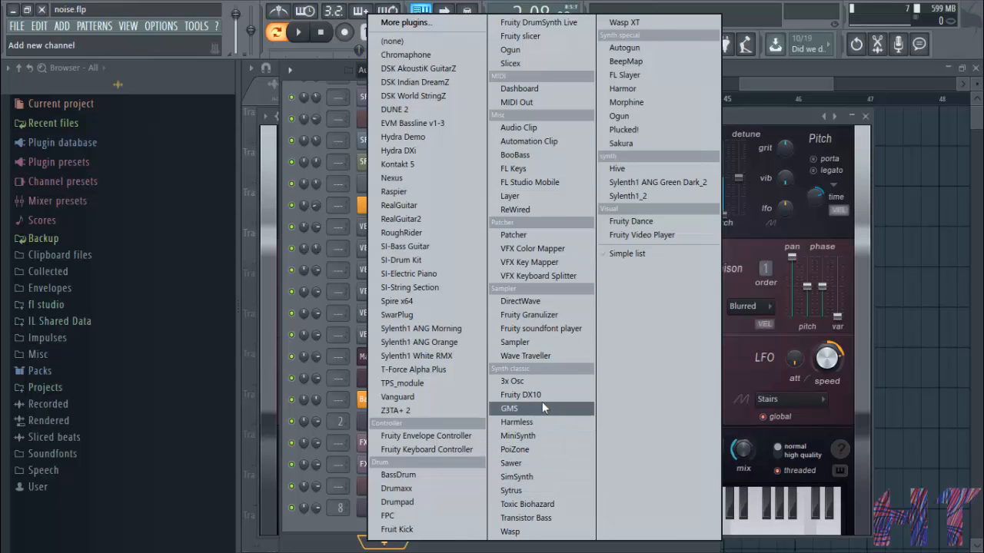
click(653, 88)
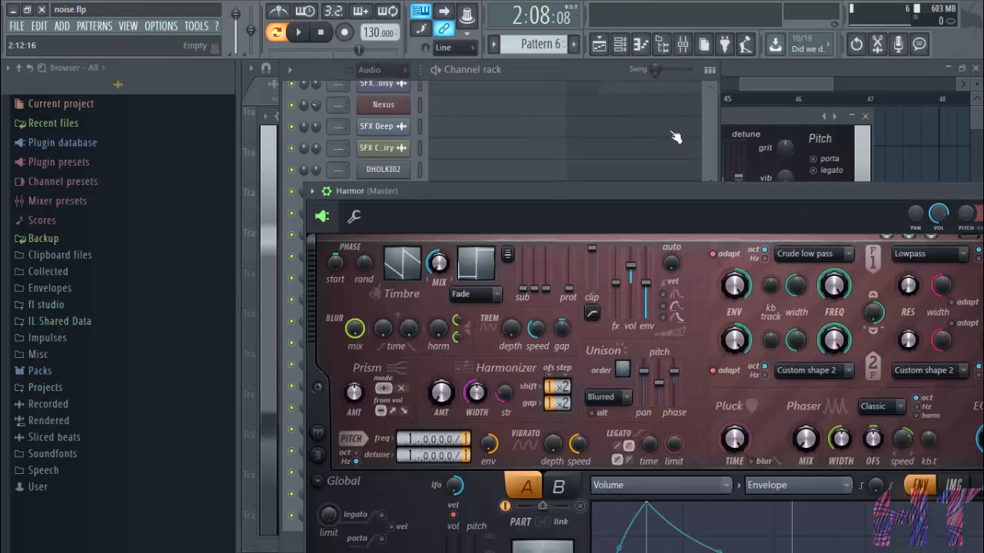
drag(497, 192, 246, 184)
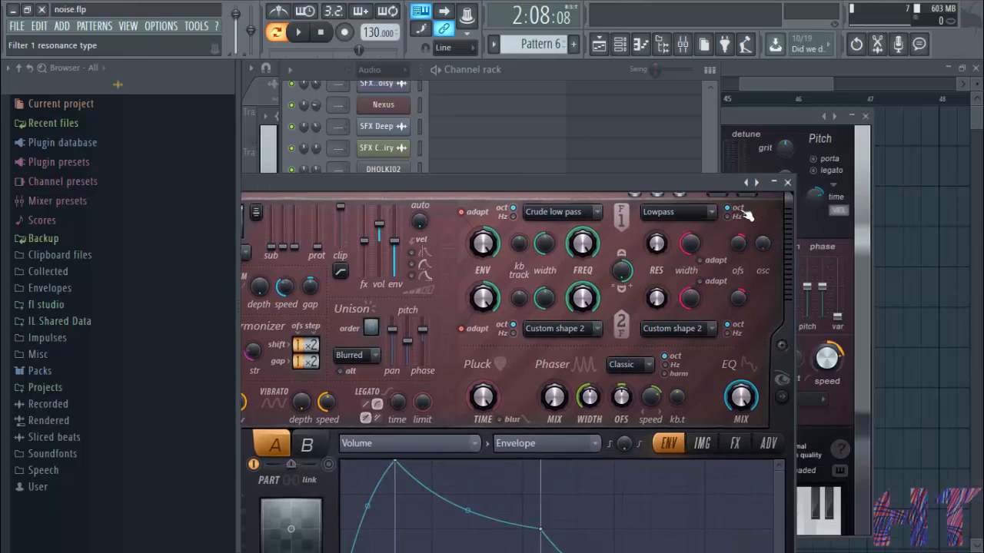
Step: Load Harmor's Electro wave FX preset, audition the presets that follow it up to Ice rain, and close the synth
click(766, 186)
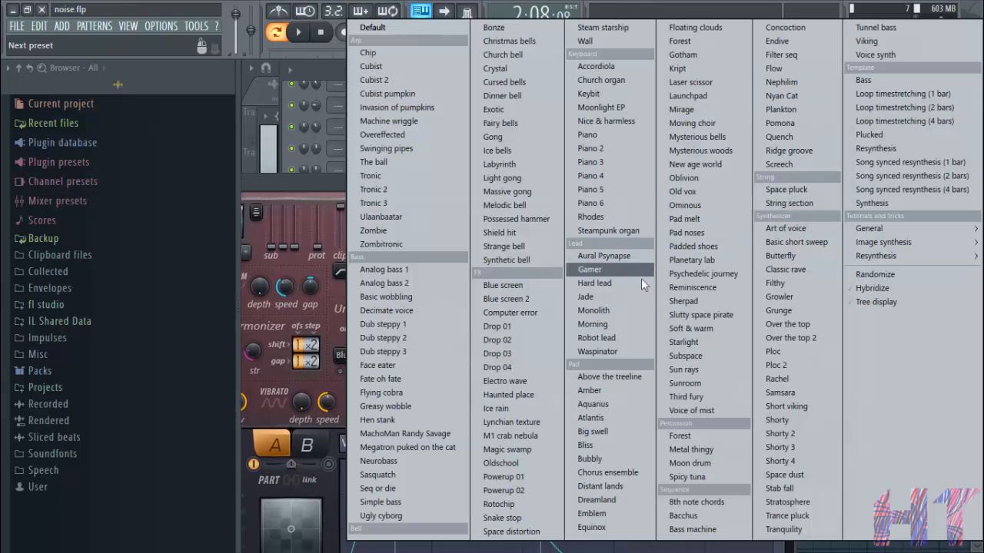
click(527, 379)
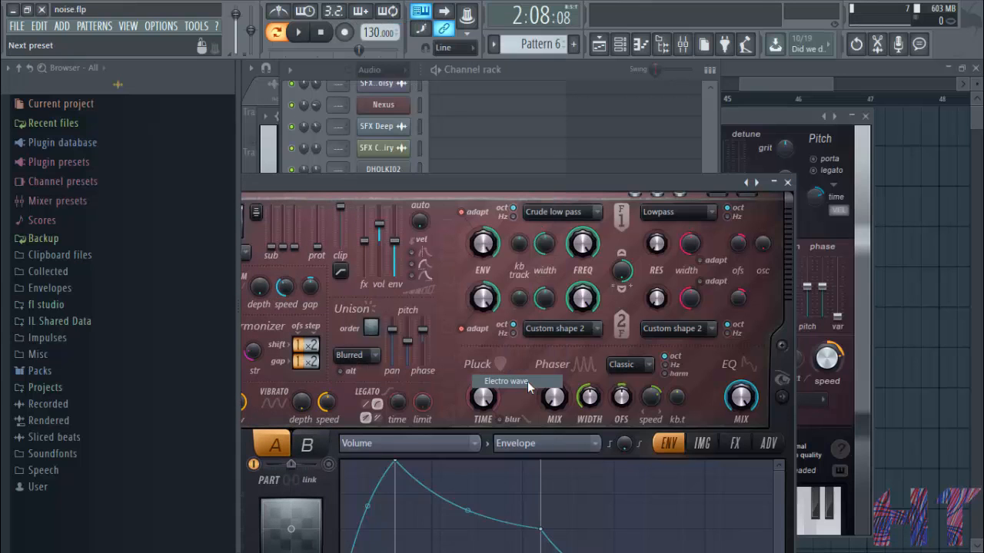
click(756, 183)
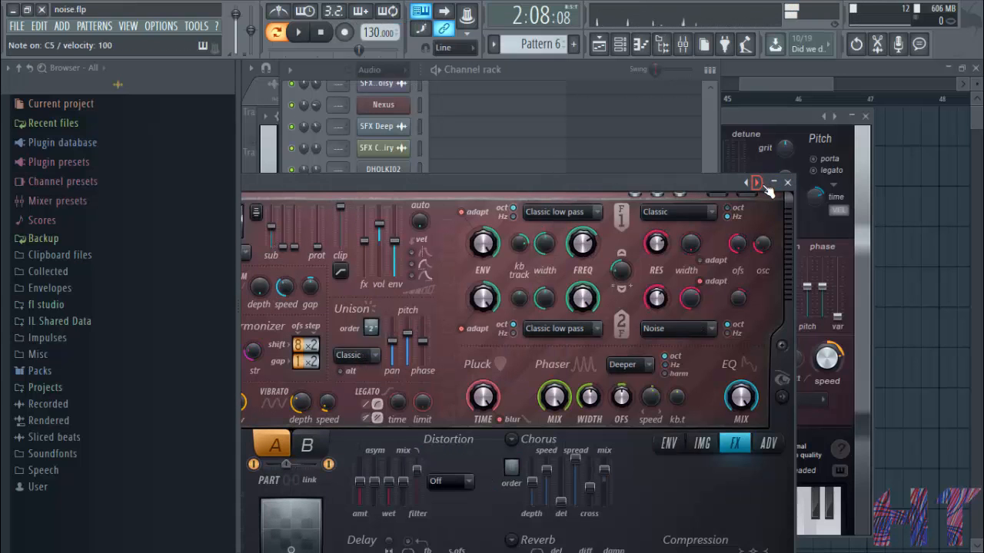
click(757, 183)
click(787, 182)
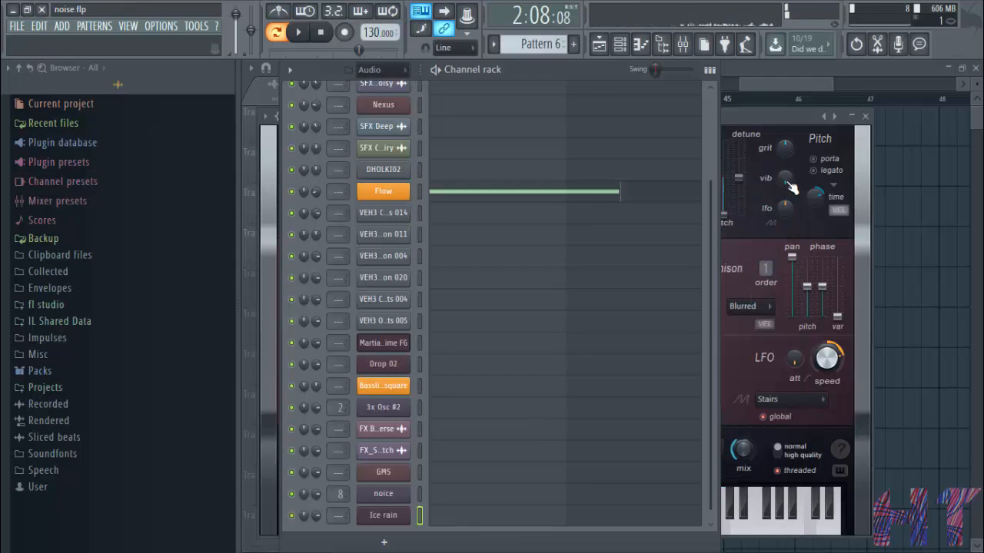
Step: Play Pattern 6 from the start to hear the Flow note, and stop playback partway through the first bar
scroll(521, 329, down, 1)
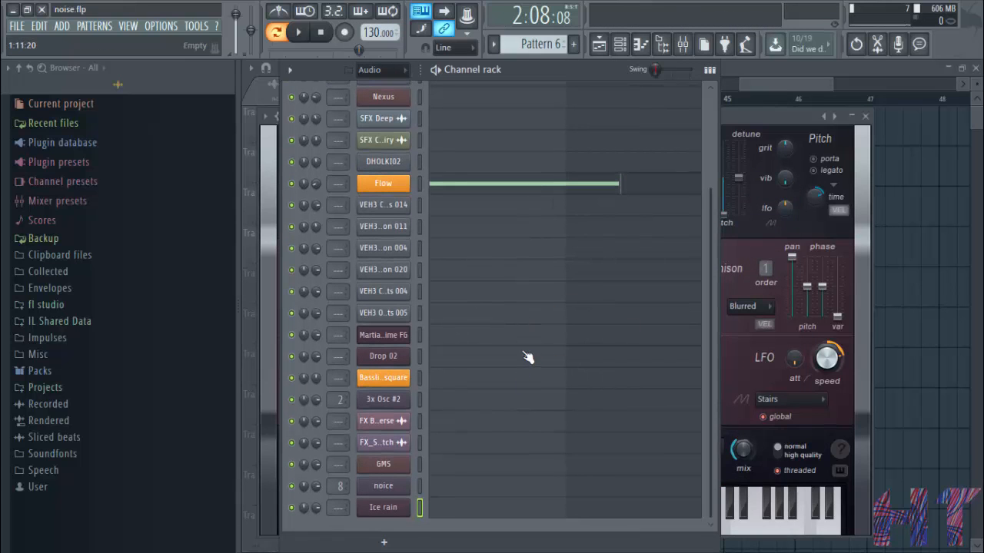
scroll(527, 357, up, 1)
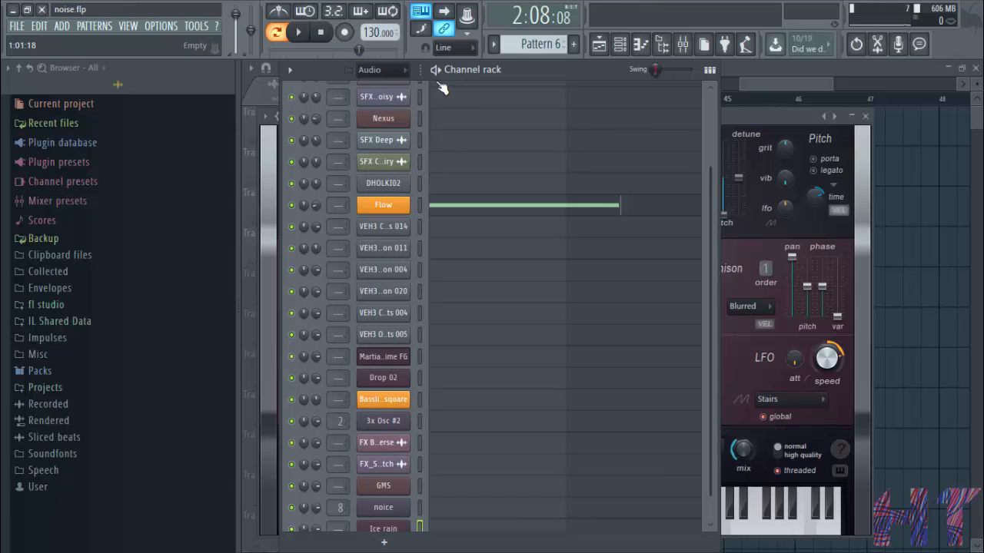
key(space)
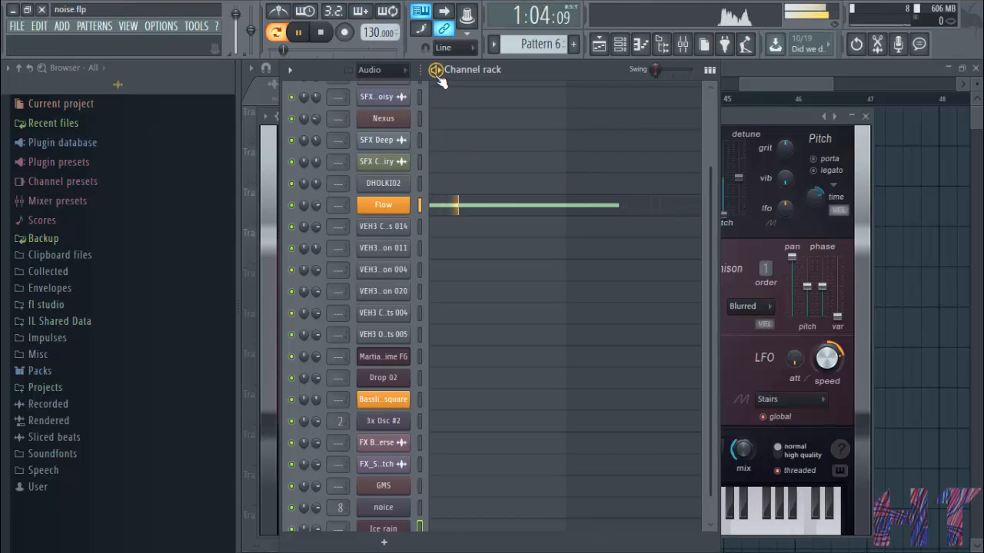
key(space)
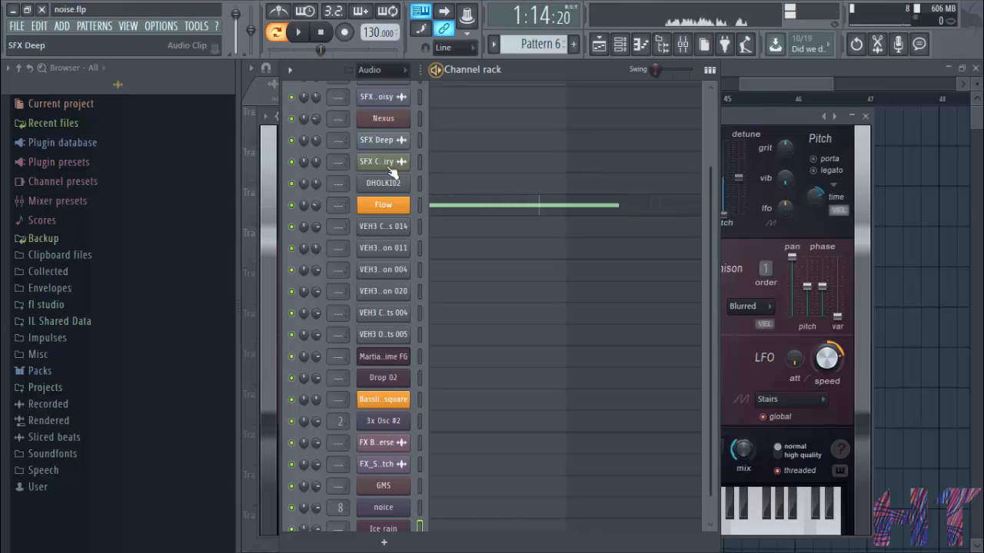
Step: Open the Flow channel's volume events, examine the automation ramp over the first bars, and close the event editor
right_click(314, 208)
click(374, 243)
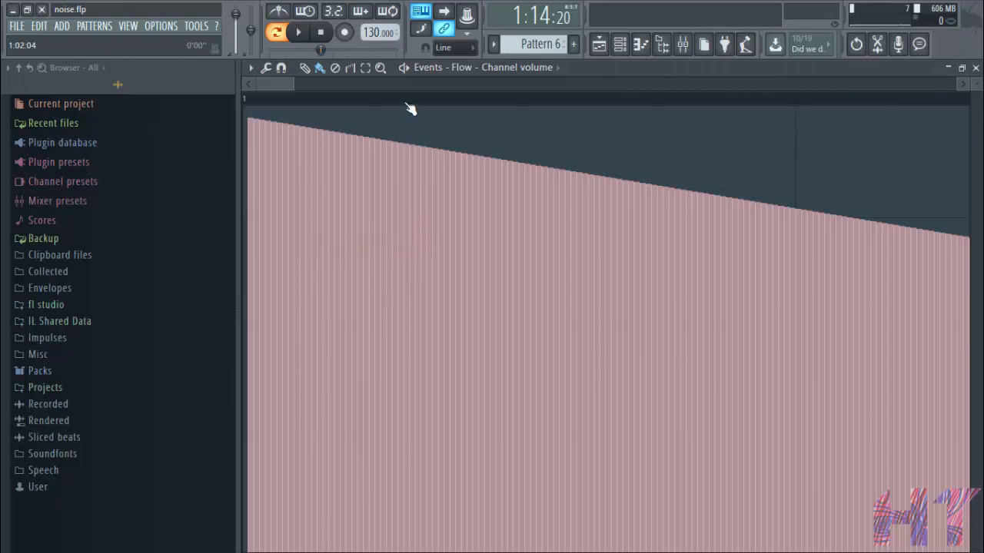
scroll(410, 109, up, 5)
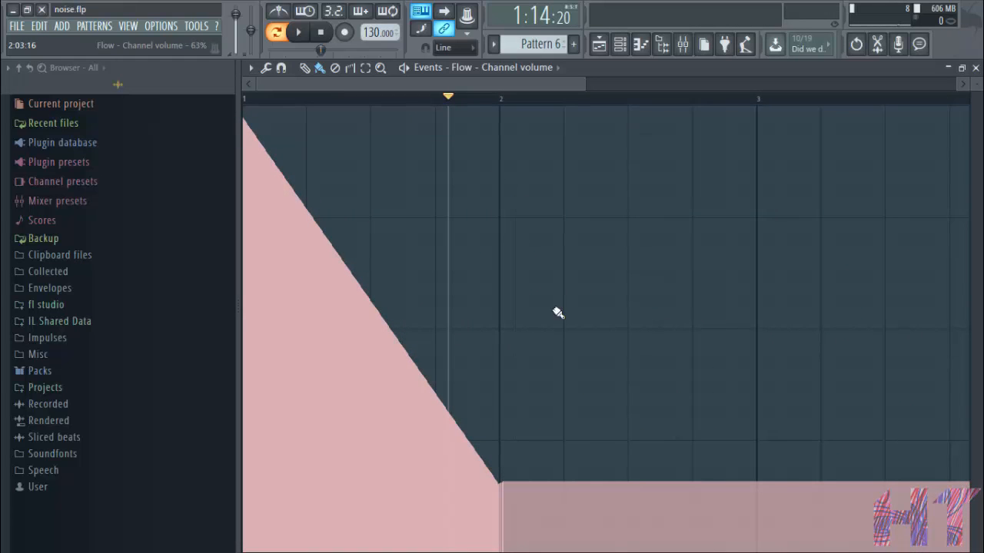
drag(584, 83, 463, 83)
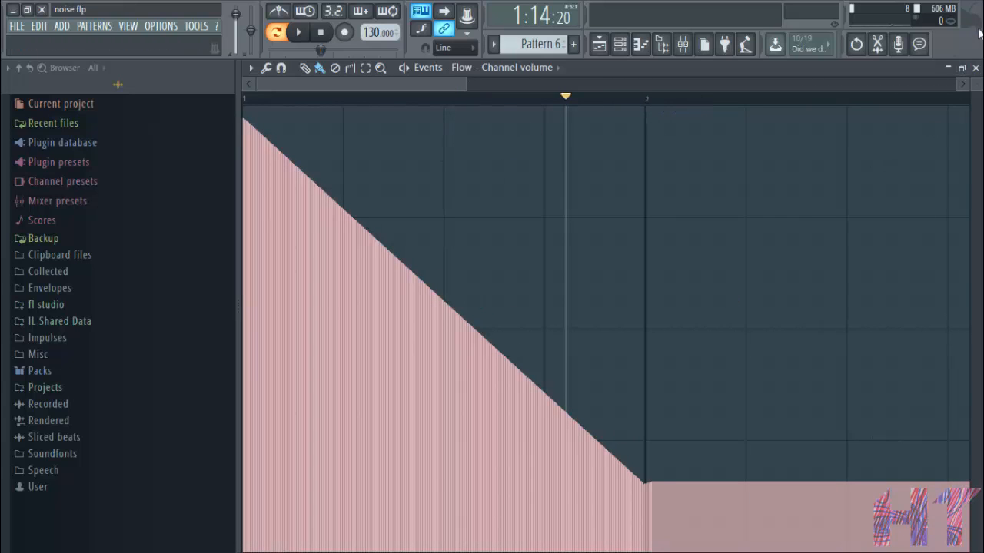
click(975, 68)
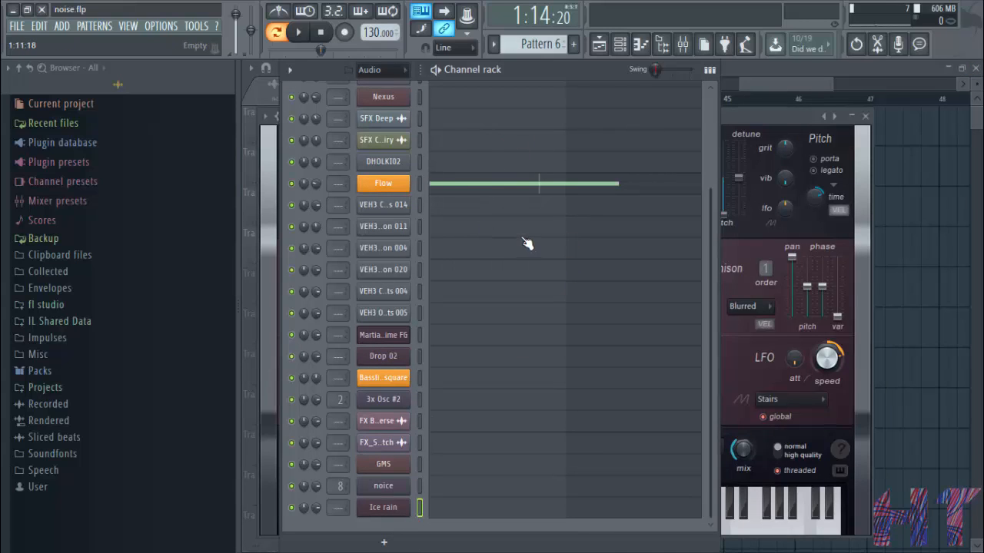
Step: Open the GMS channel's synth, adjust its oscillator Noise mix while auditioning a note, and close it
click(383, 465)
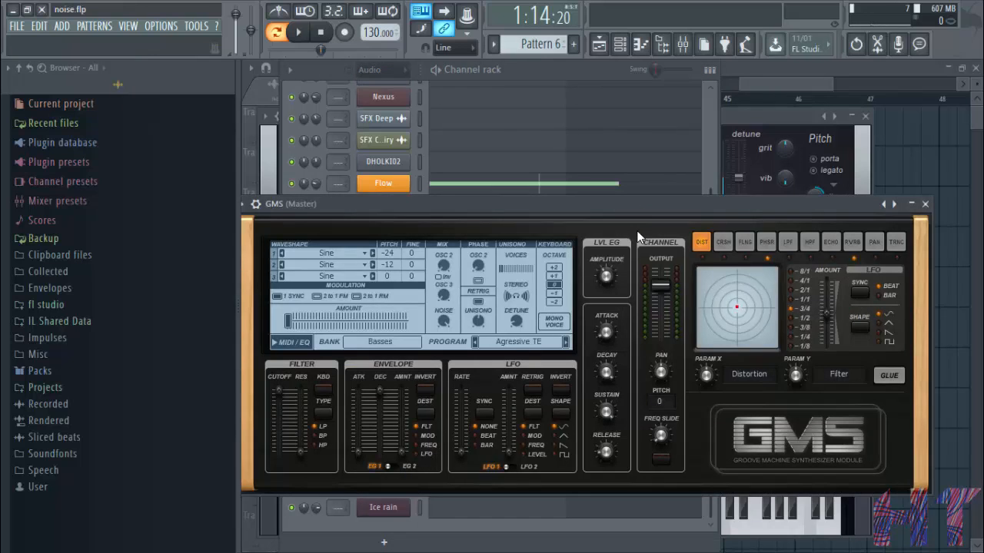
key(z)
drag(687, 208, 716, 210)
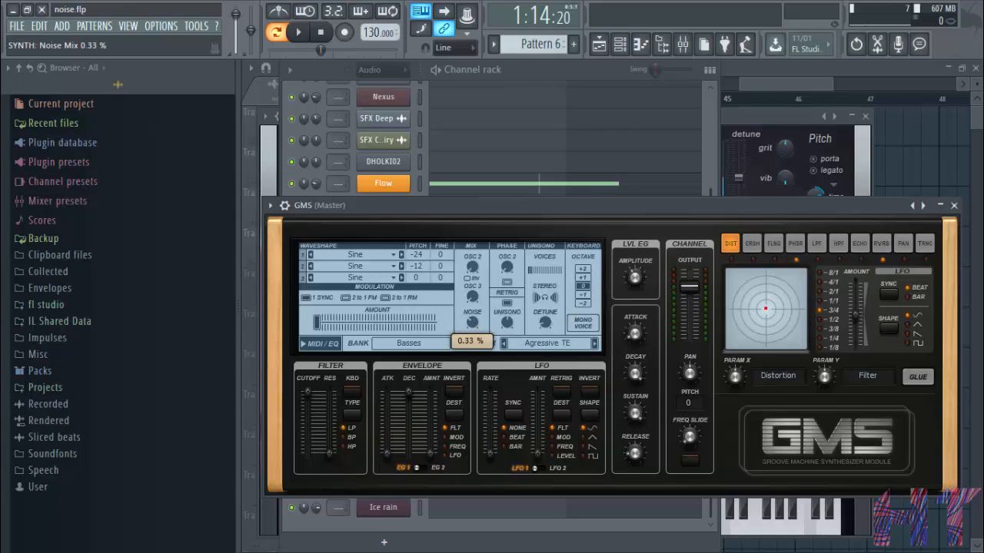
drag(472, 323, 479, 326)
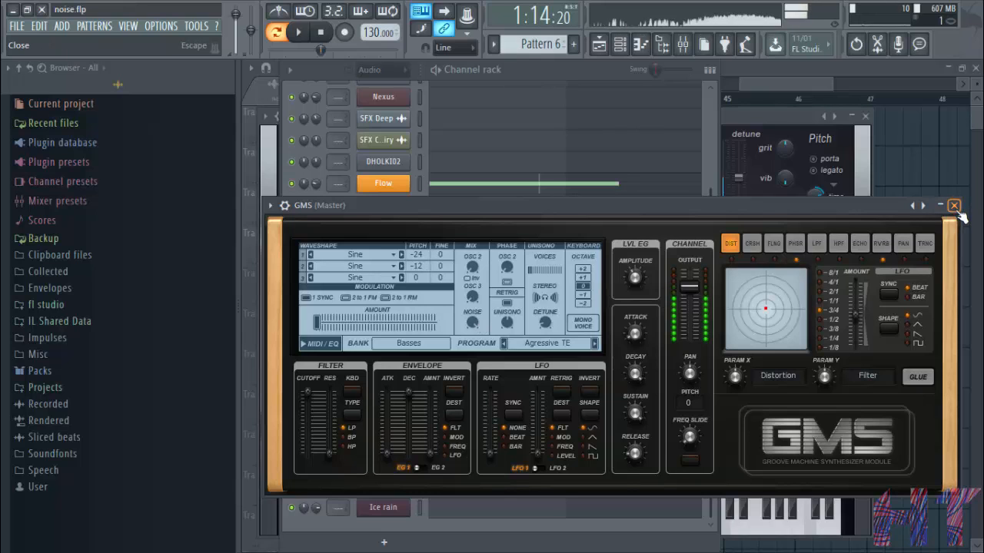
click(954, 206)
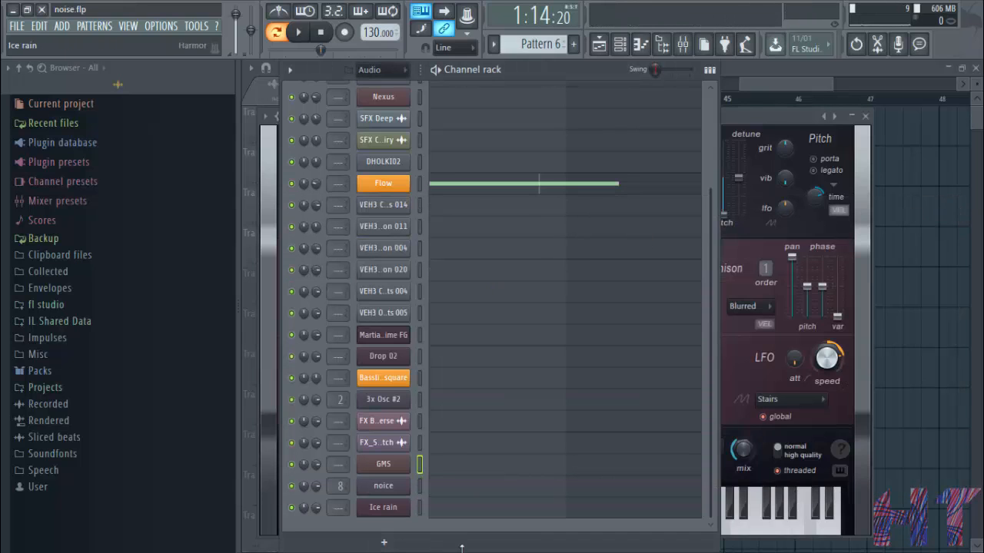
Step: Add a Sylenth1 ANG Green Dark_2 channel and load the 5 Pin Media House Of Sylenth soundbank into it
click(388, 544)
click(661, 184)
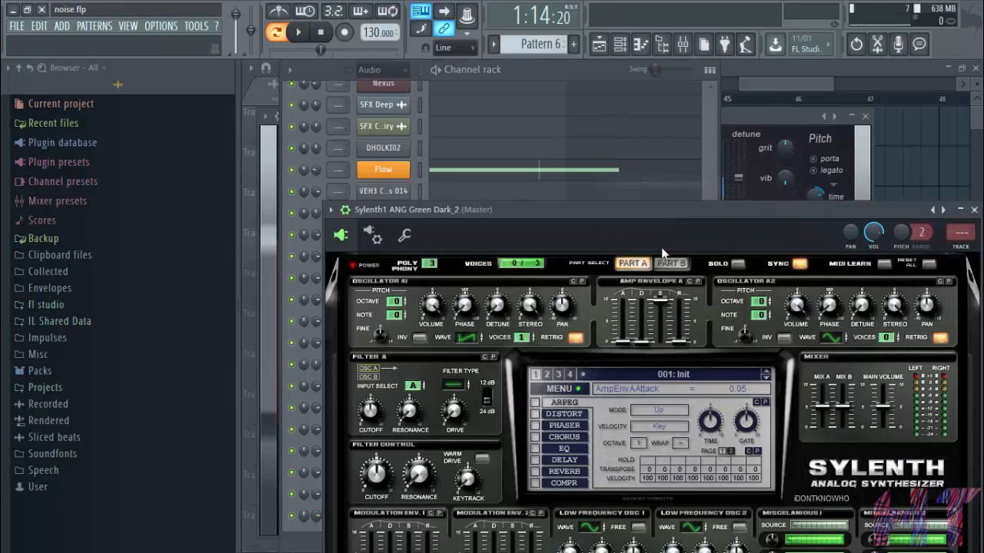
click(345, 209)
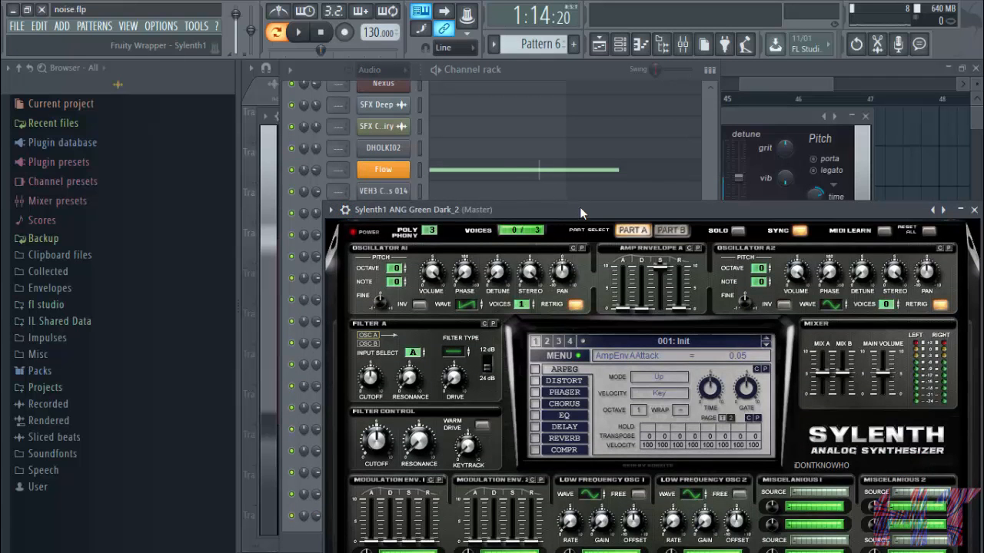
right_click(124, 151)
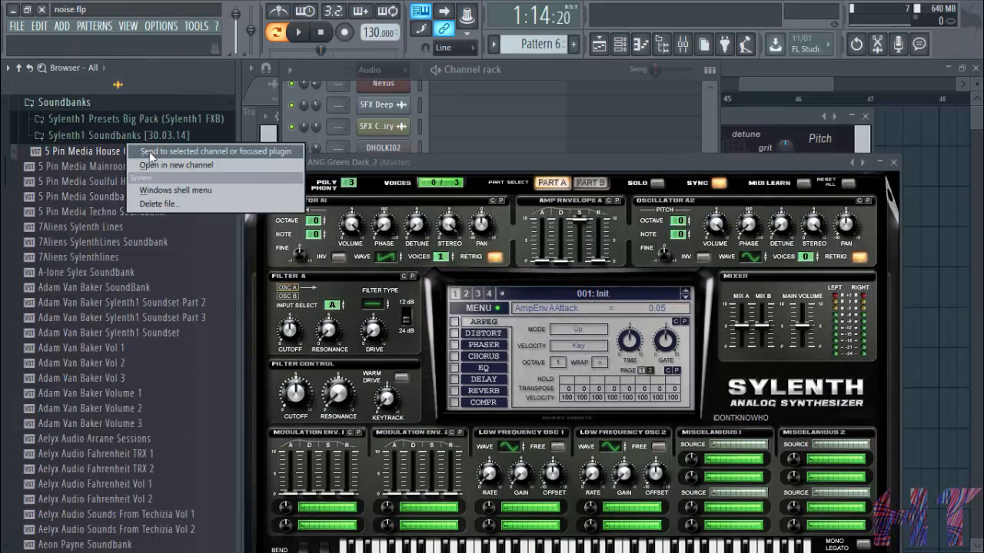
click(215, 154)
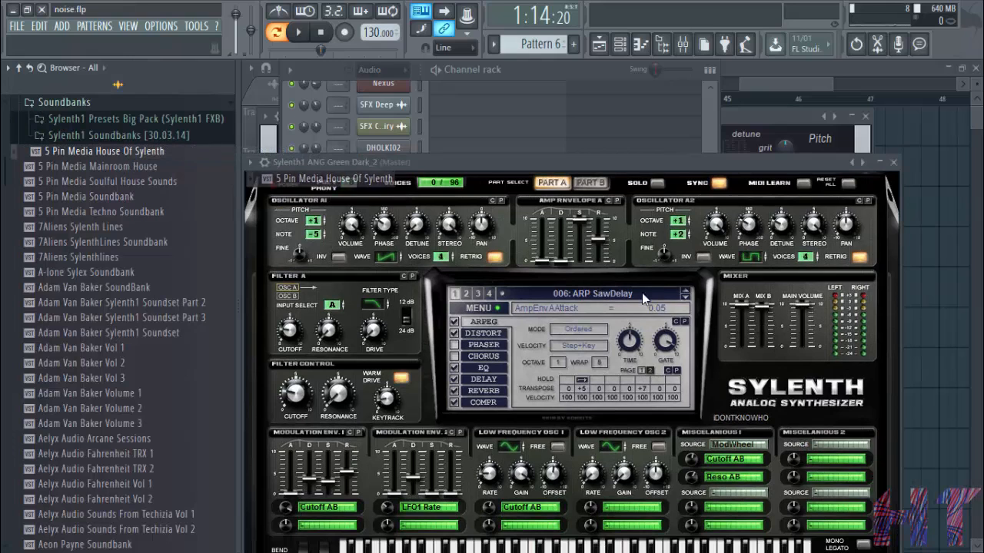
Step: Audition the Sylenth1 presets 025: FX Riser, 026: FX WhiteNoise and 027: FX Windy
click(664, 294)
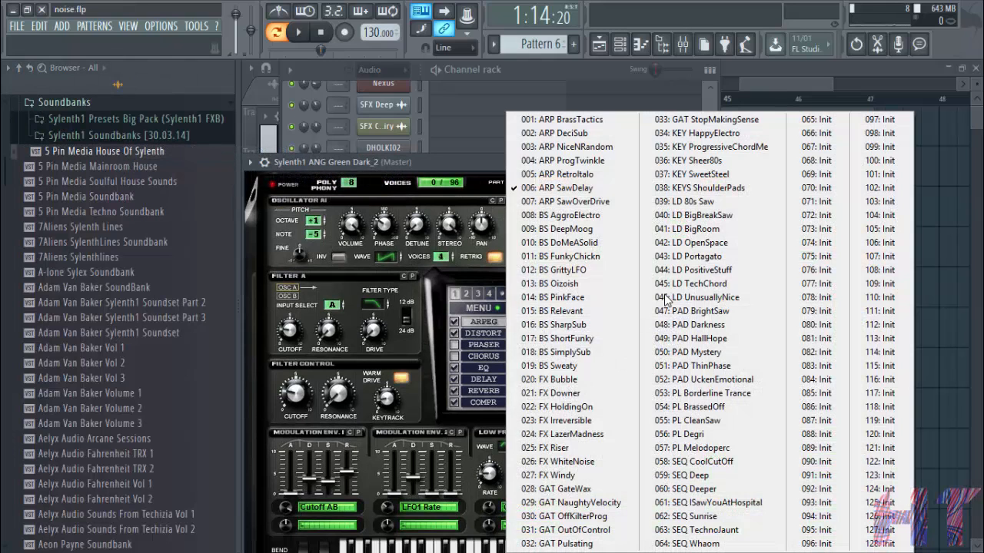
click(567, 448)
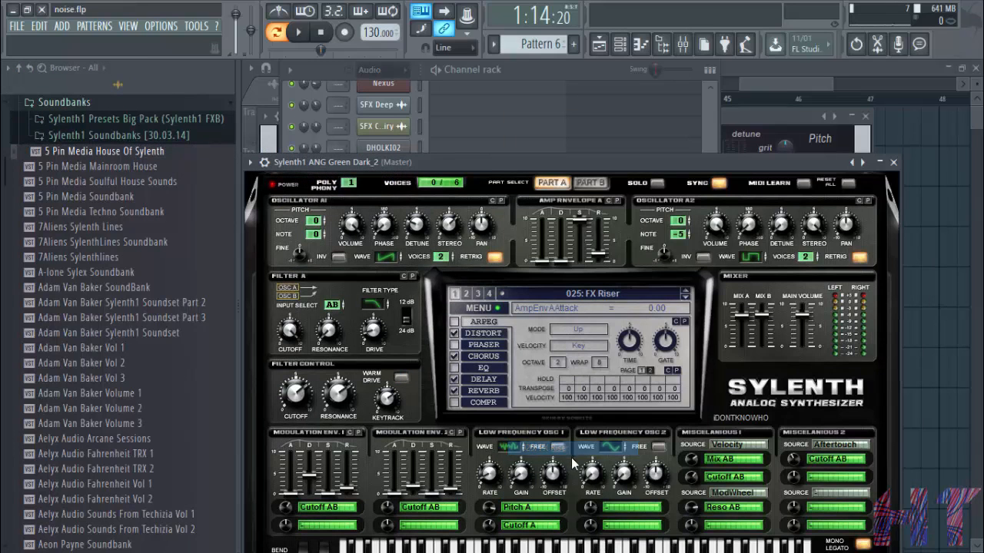
click(686, 298)
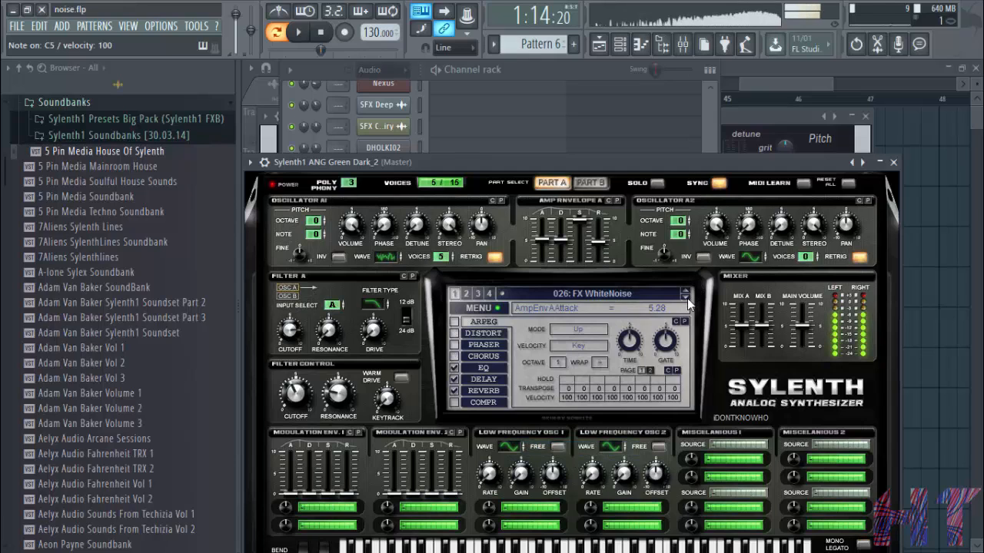
click(686, 299)
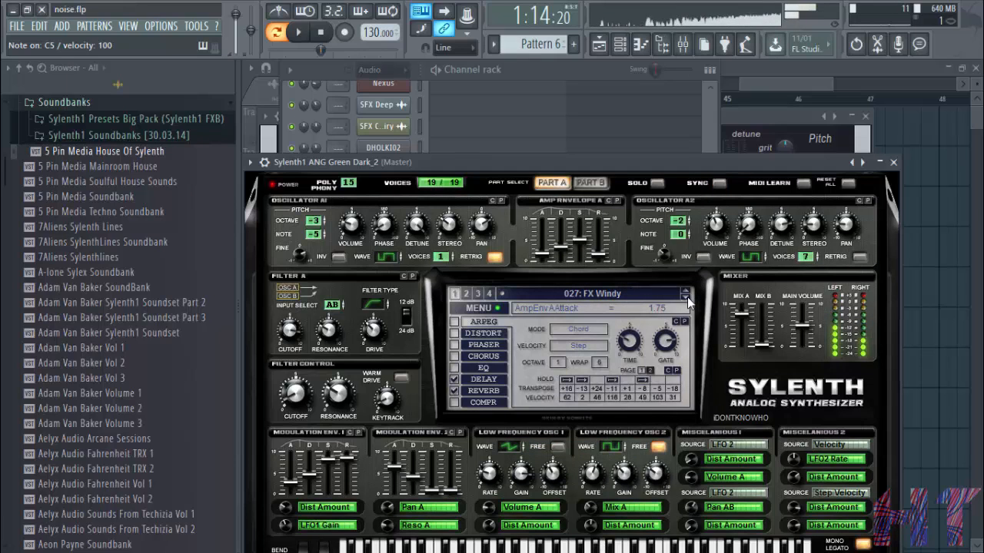
Step: Switch Sylenth1 back to preset 026: FX WhiteNoise, close the synth, and bring the playlist to the front
click(686, 291)
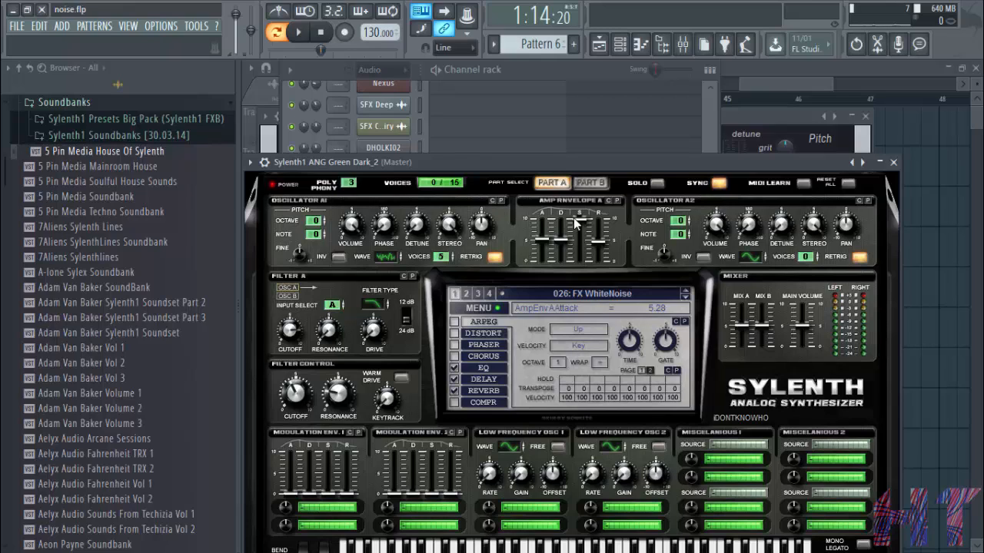
click(893, 162)
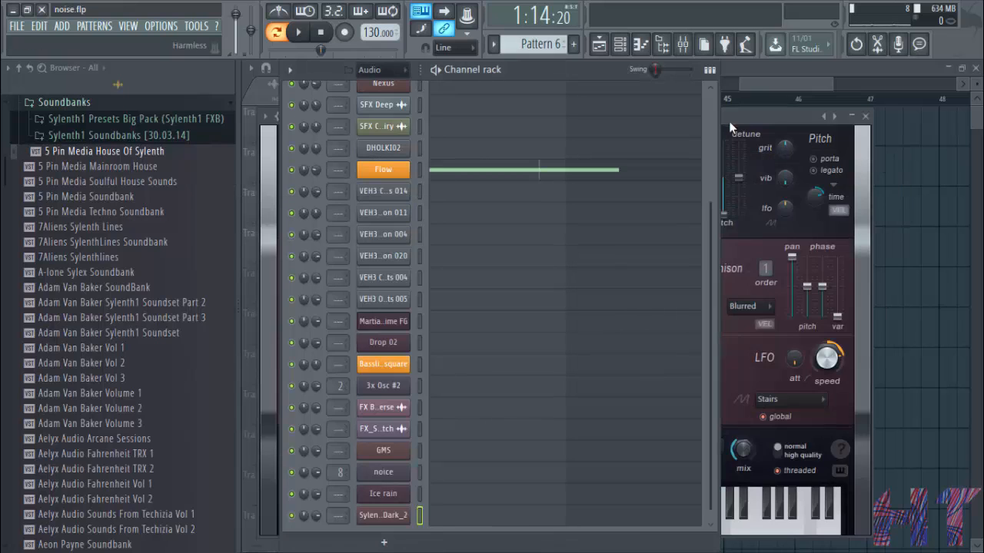
click(779, 90)
drag(779, 90, 330, 87)
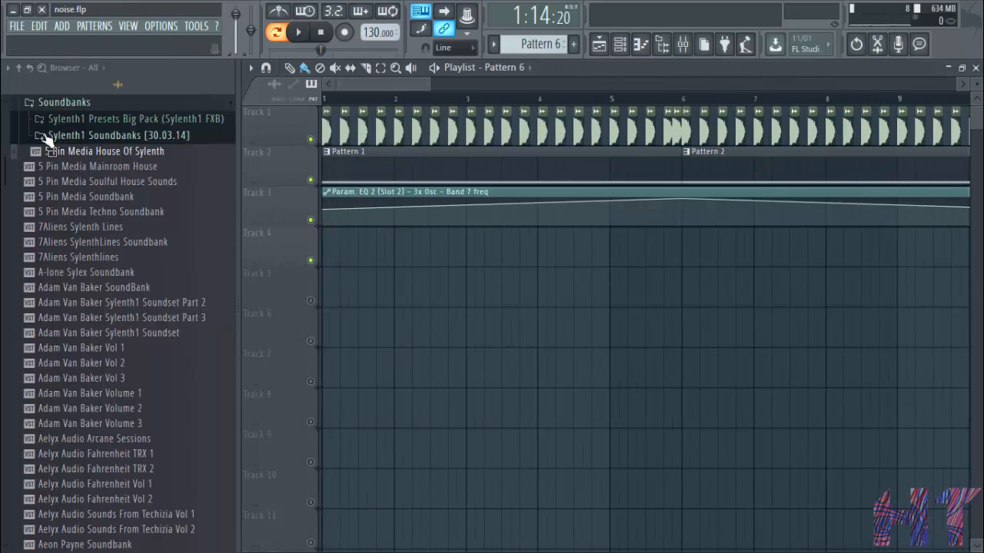
Step: Open the SFX pack in the browser and audition SFX Splash Noiz, SFX Radio FM Drop, SFX Noise Punch and SFX Mega Sub
click(18, 68)
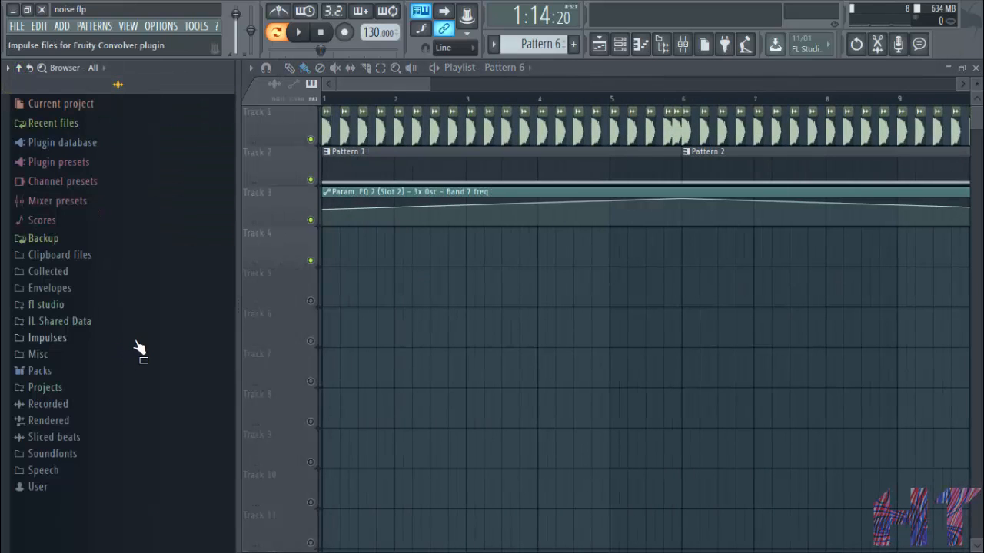
click(69, 371)
click(50, 396)
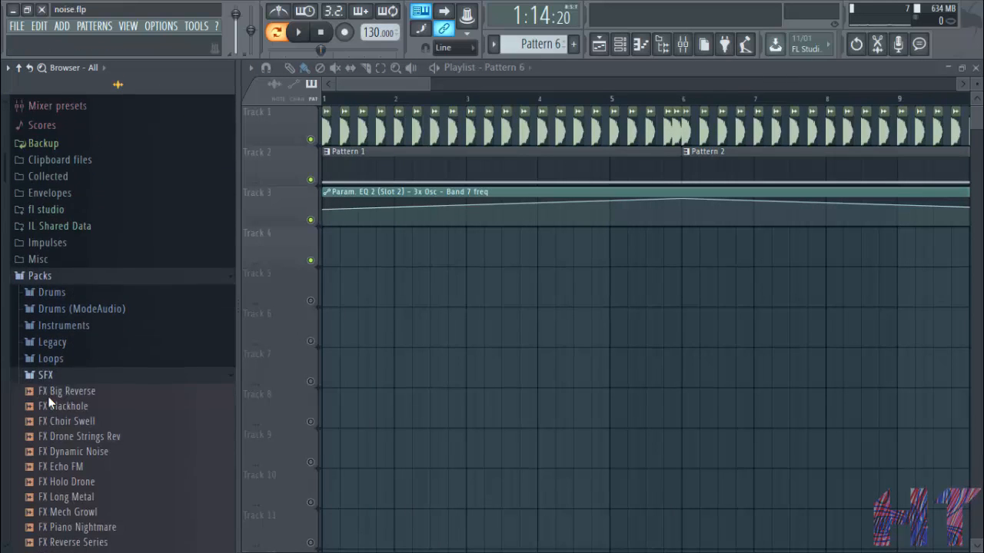
scroll(115, 338, down, 10)
click(113, 336)
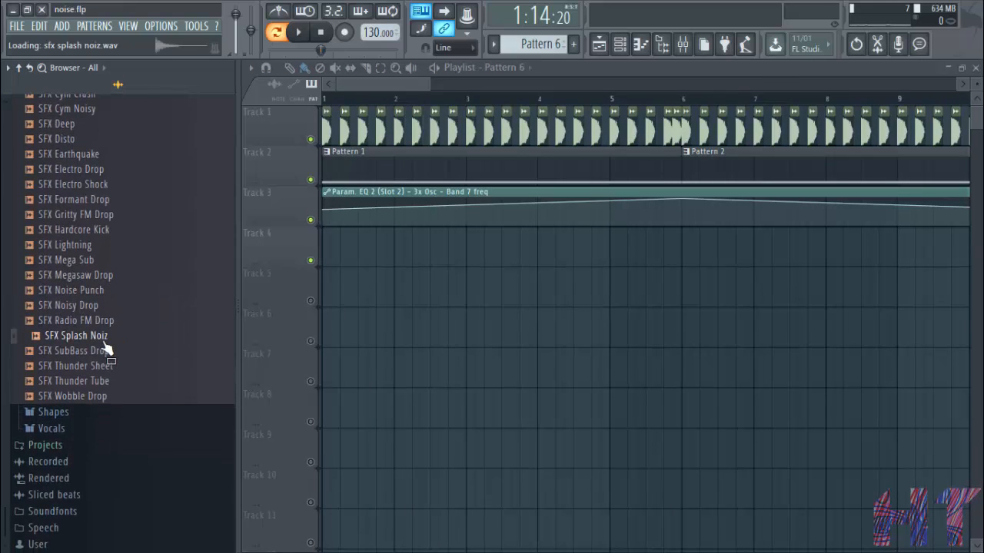
click(104, 320)
click(104, 291)
click(112, 261)
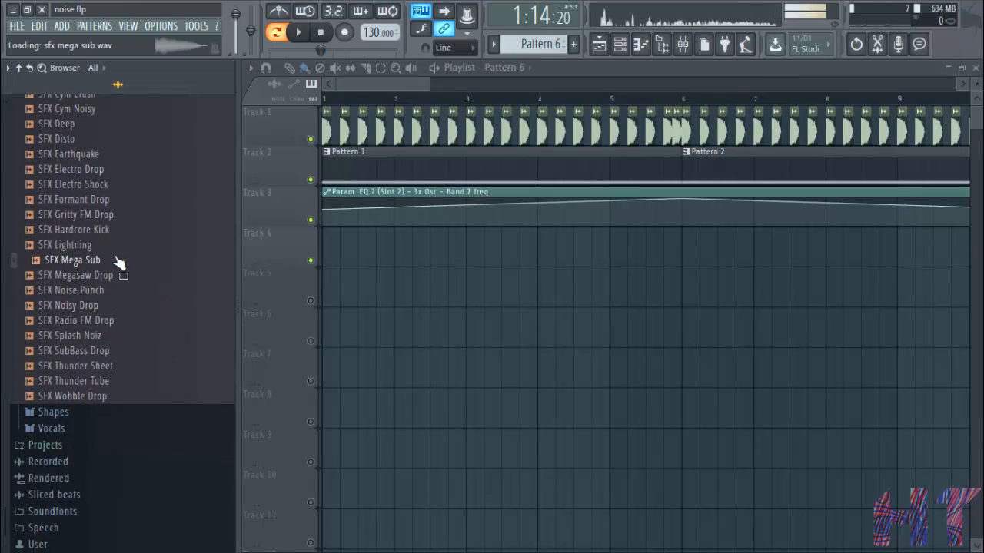
Step: Play the arrangement from bar 1, unmute all playlist tracks during playback, and stop after bar 26 begins
scroll(396, 100, down, 2)
scroll(396, 101, down, 2)
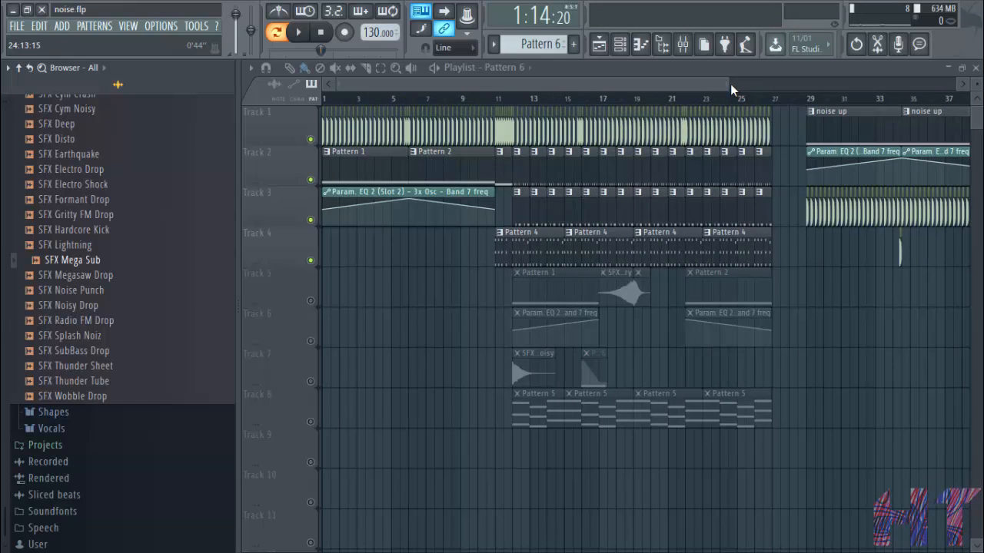
drag(730, 84, 352, 80)
scroll(396, 108, down, 2)
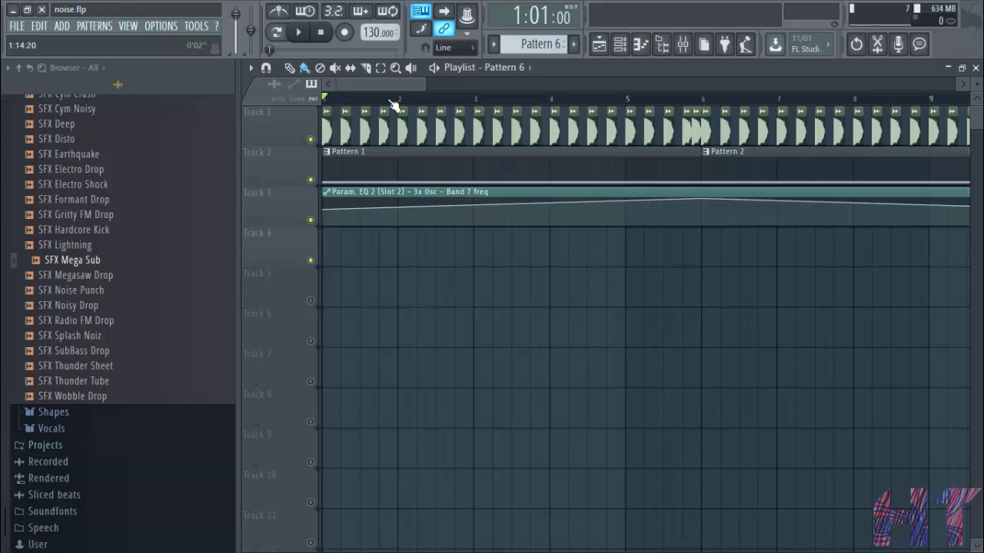
scroll(394, 105, down, 2)
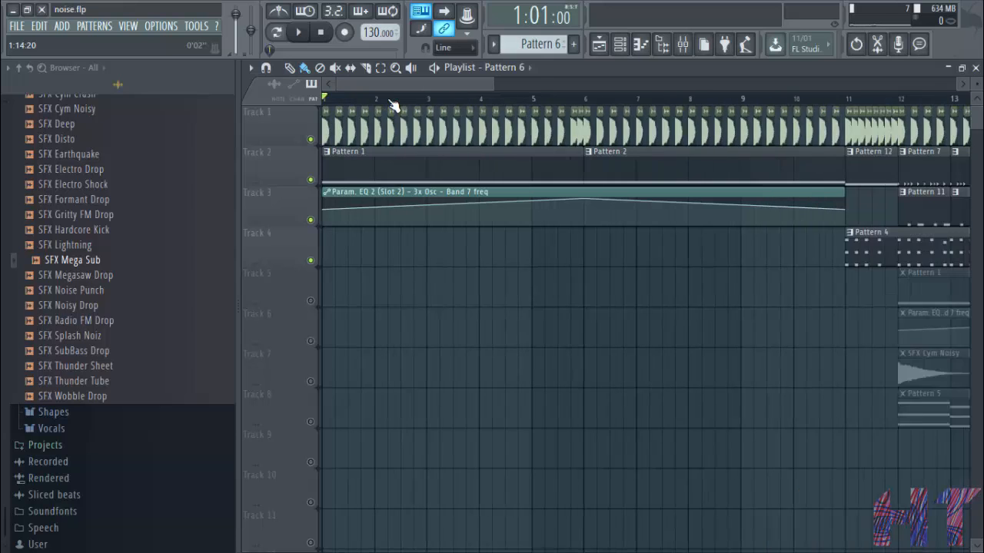
click(300, 32)
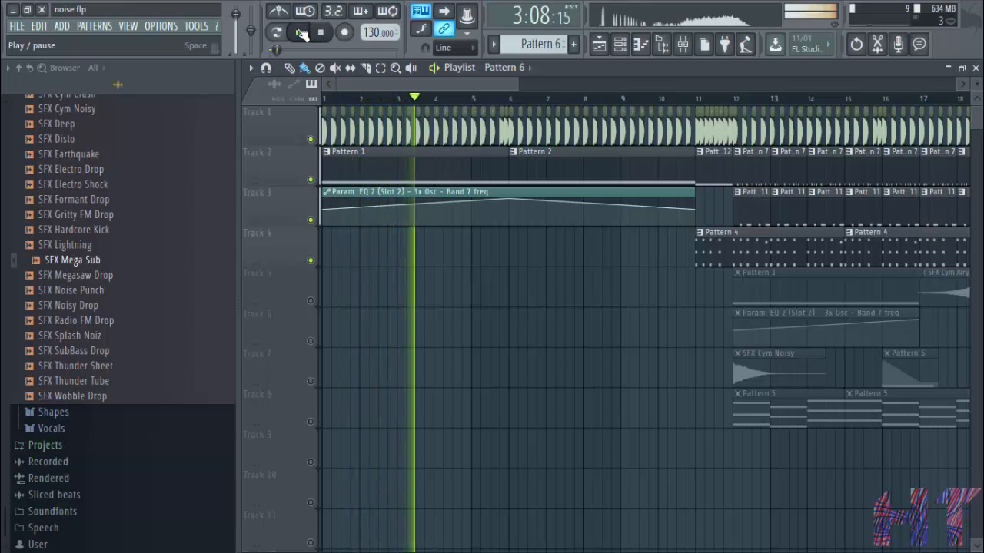
scroll(350, 104, down, 3)
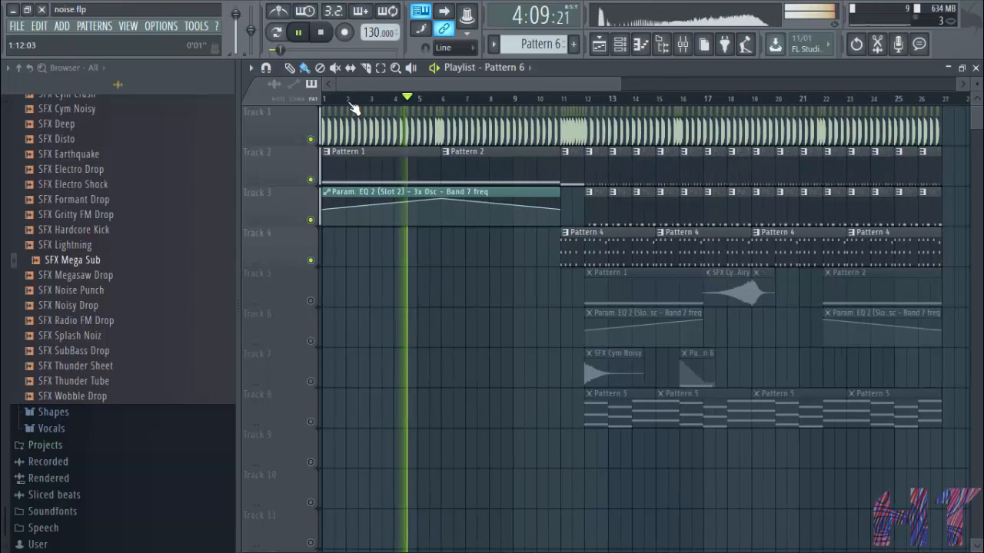
right_click(311, 141)
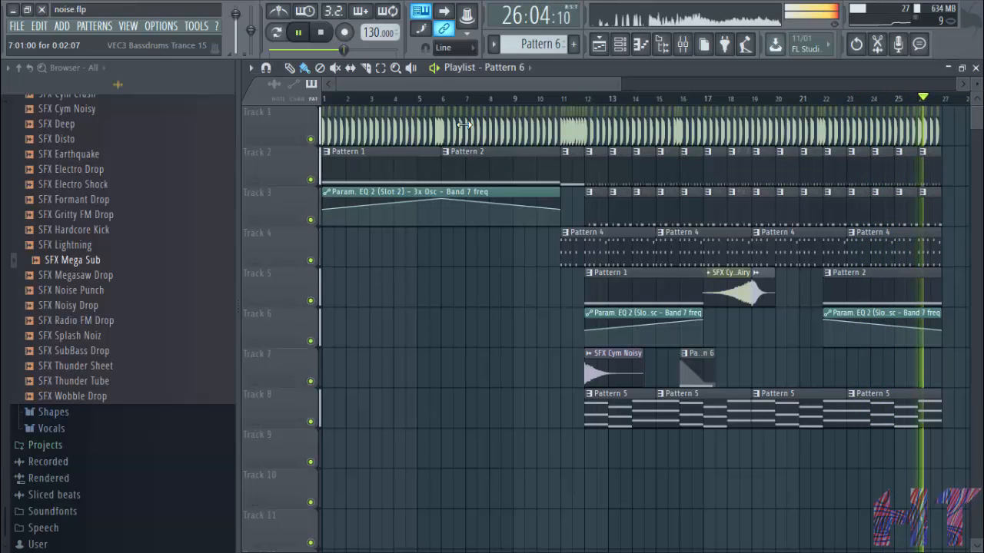
key(space)
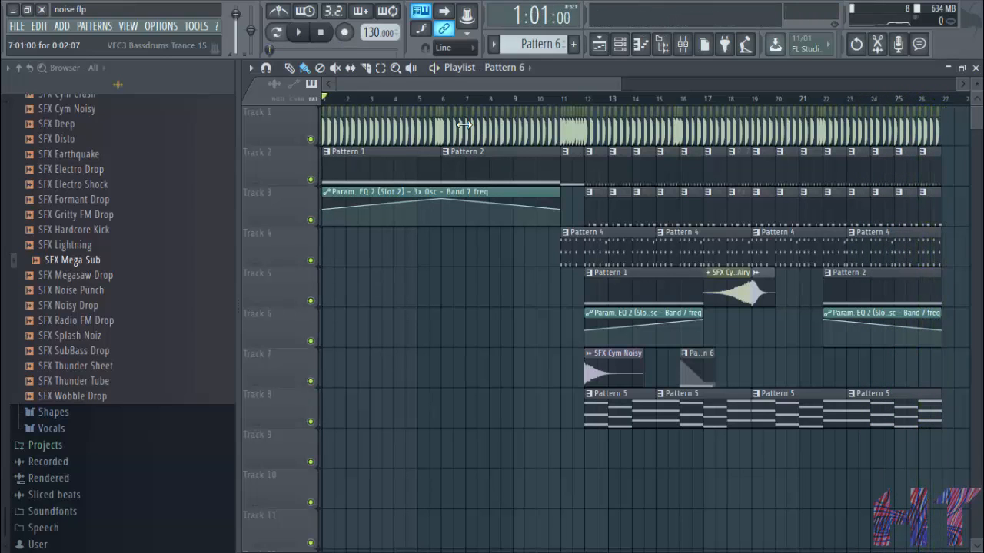